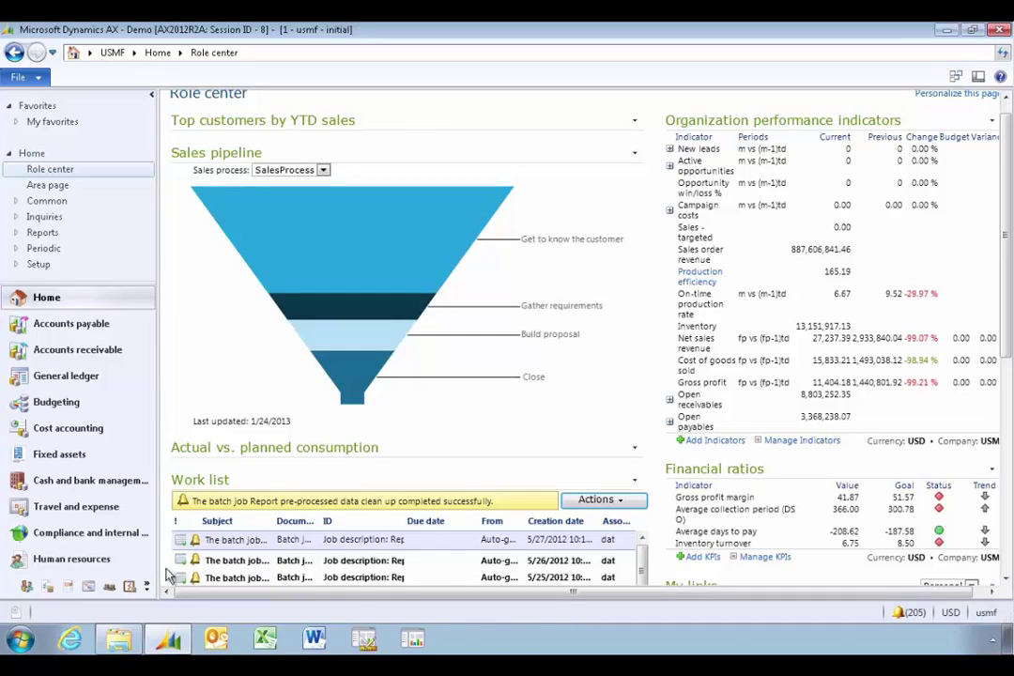
Switch the navigation pane to the System administration area page
left_click(145, 585)
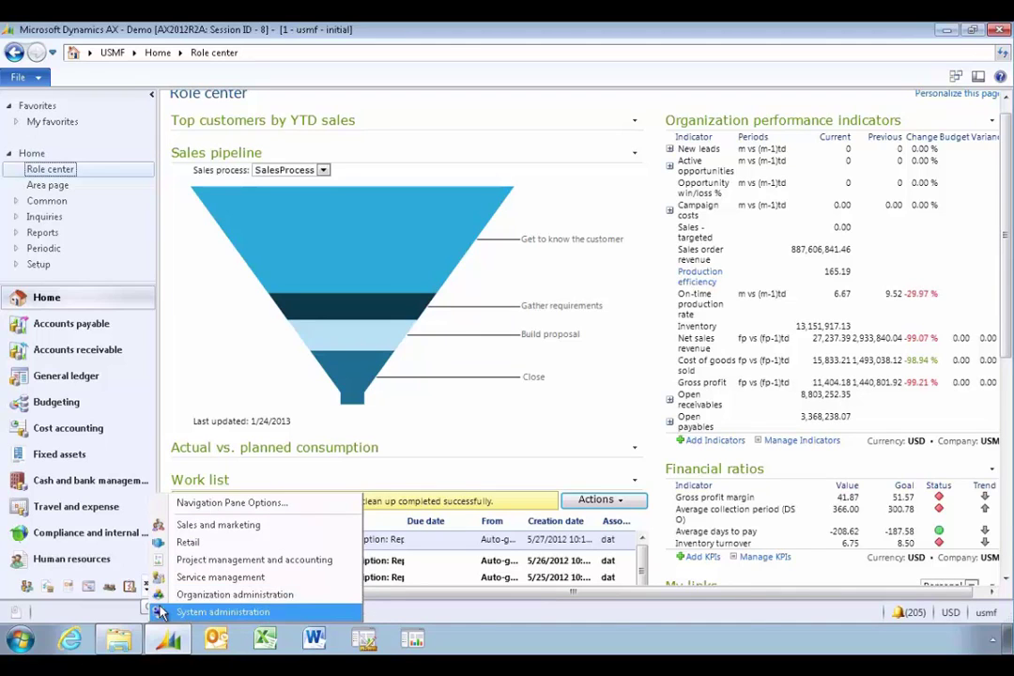
left_click(162, 612)
scroll(173, 482, "down", 1)
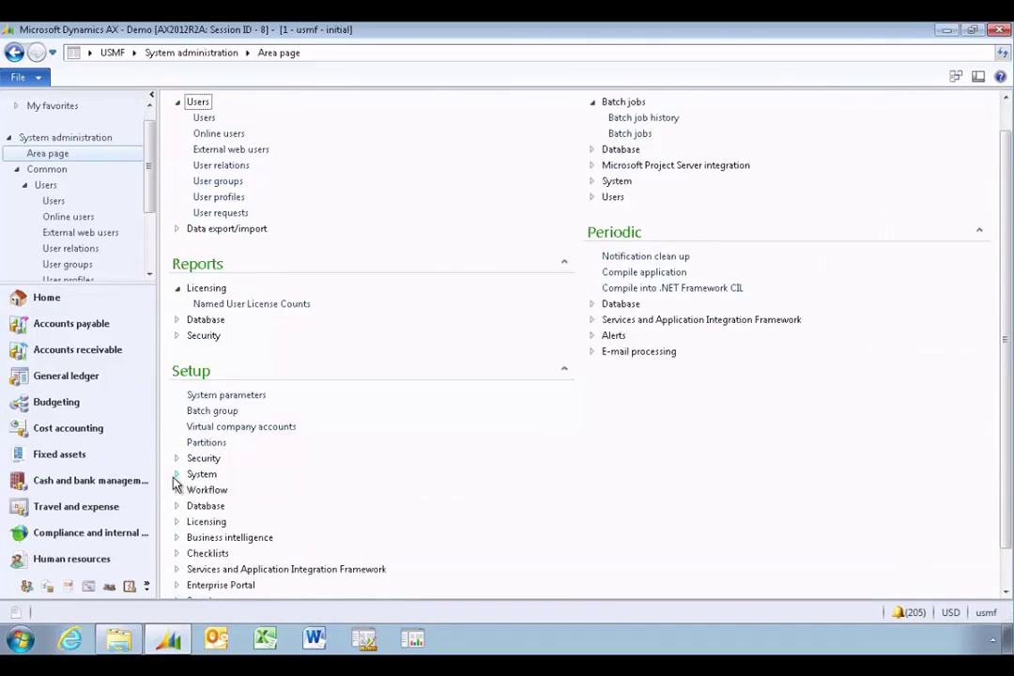
scroll(175, 483, "down", 1)
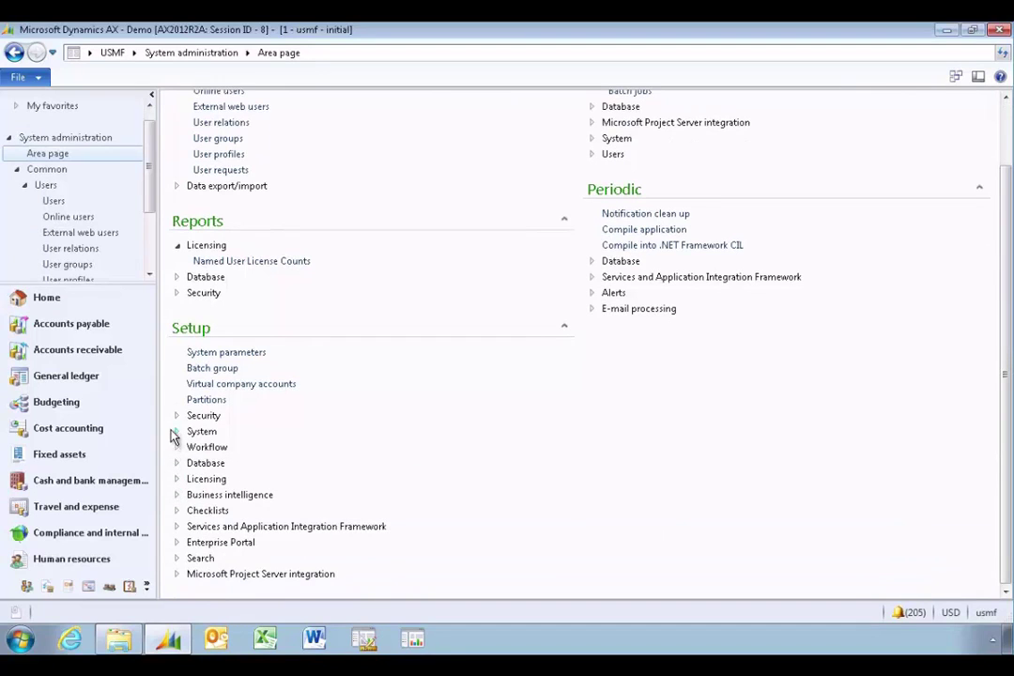
Expand Setup > System and review the E-mail parameters, then close them
left_click(175, 431)
left_click(201, 526)
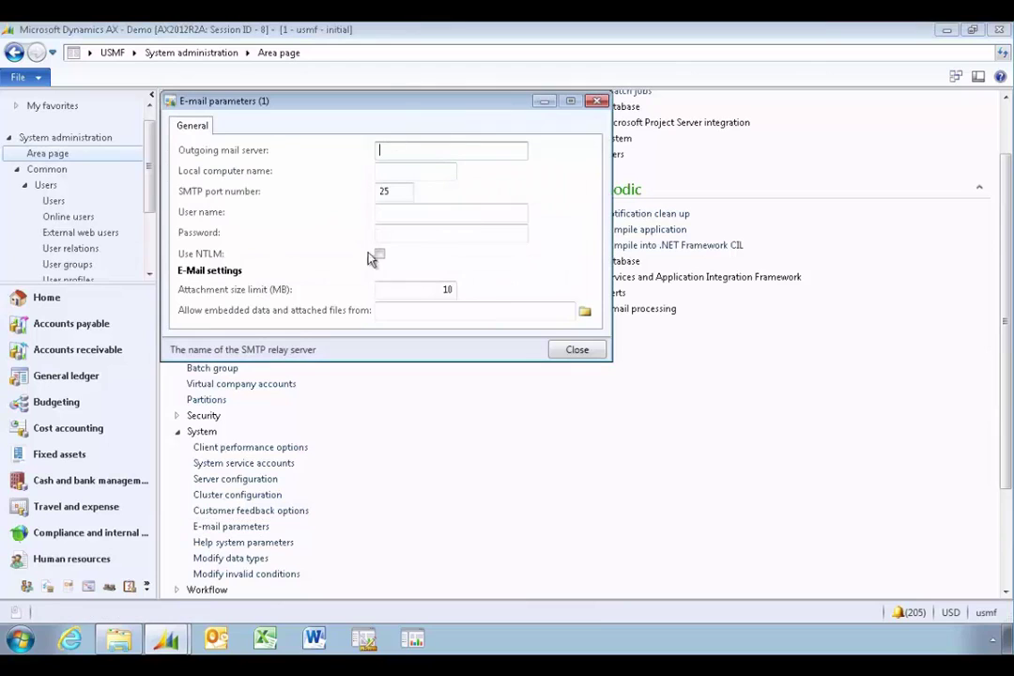
left_click_drag(446, 110, 567, 240)
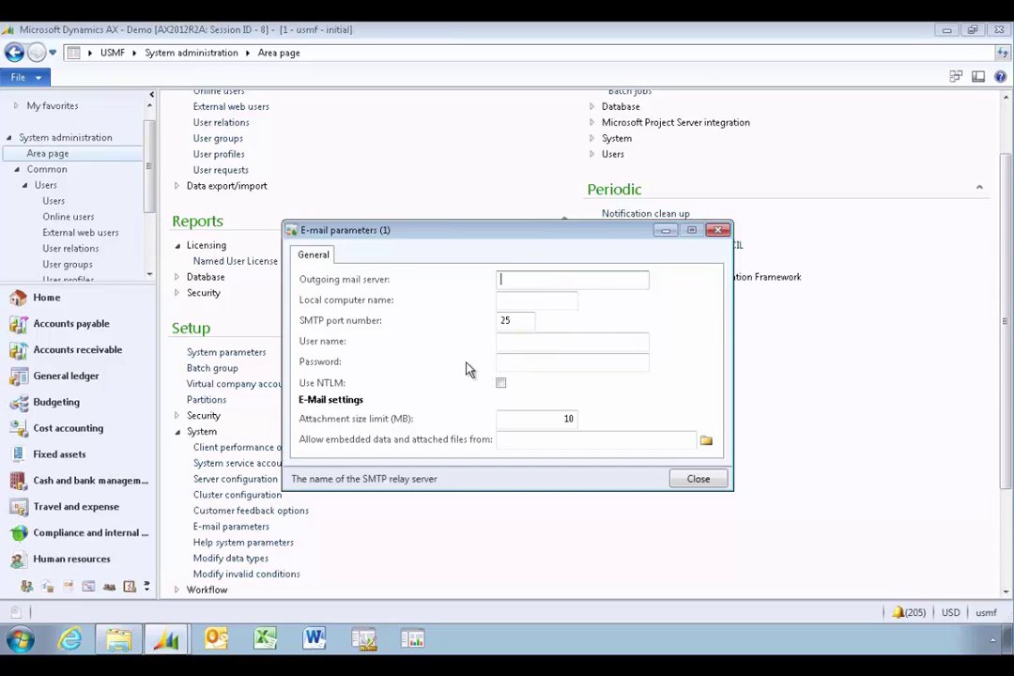
left_click(717, 231)
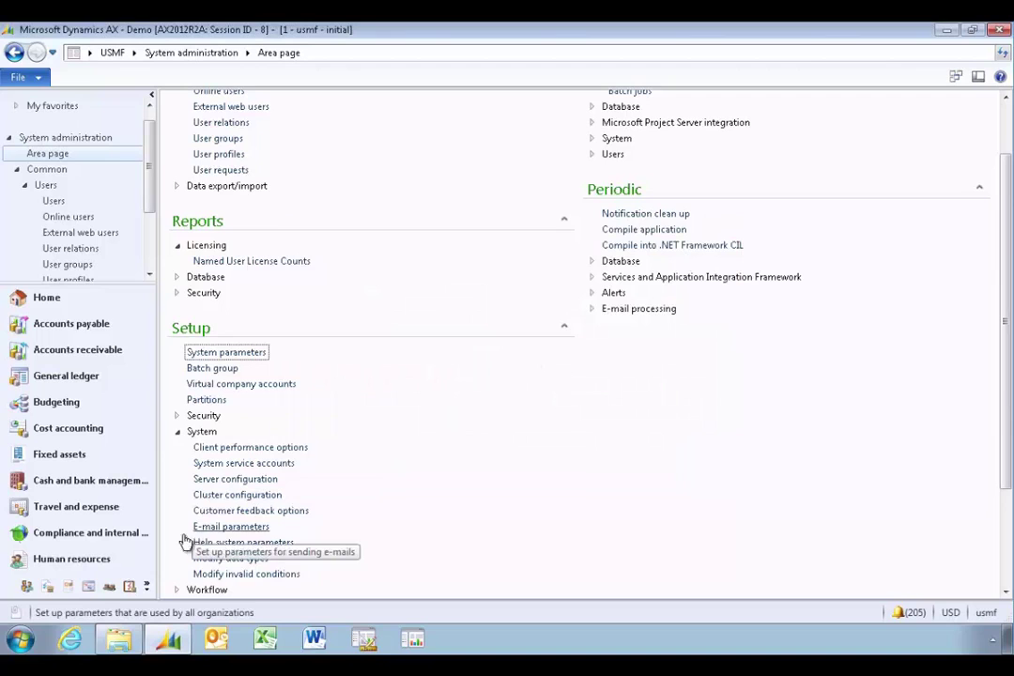
mouse_move(114, 636)
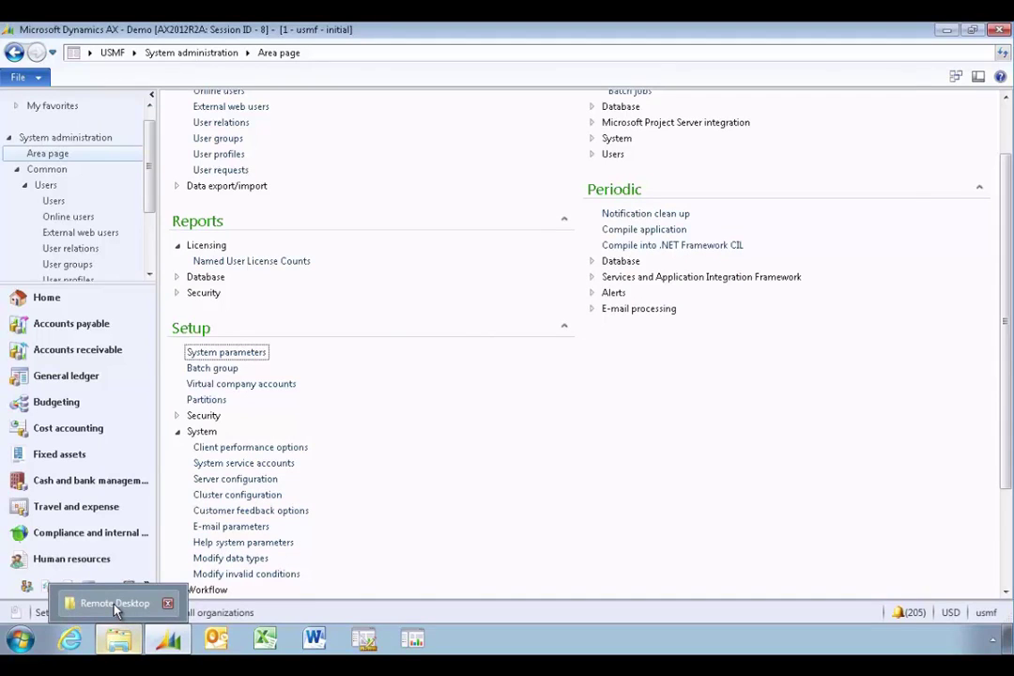
Edit the AX2012R2B connection file in the Remote Desktop folder
left_click(115, 604)
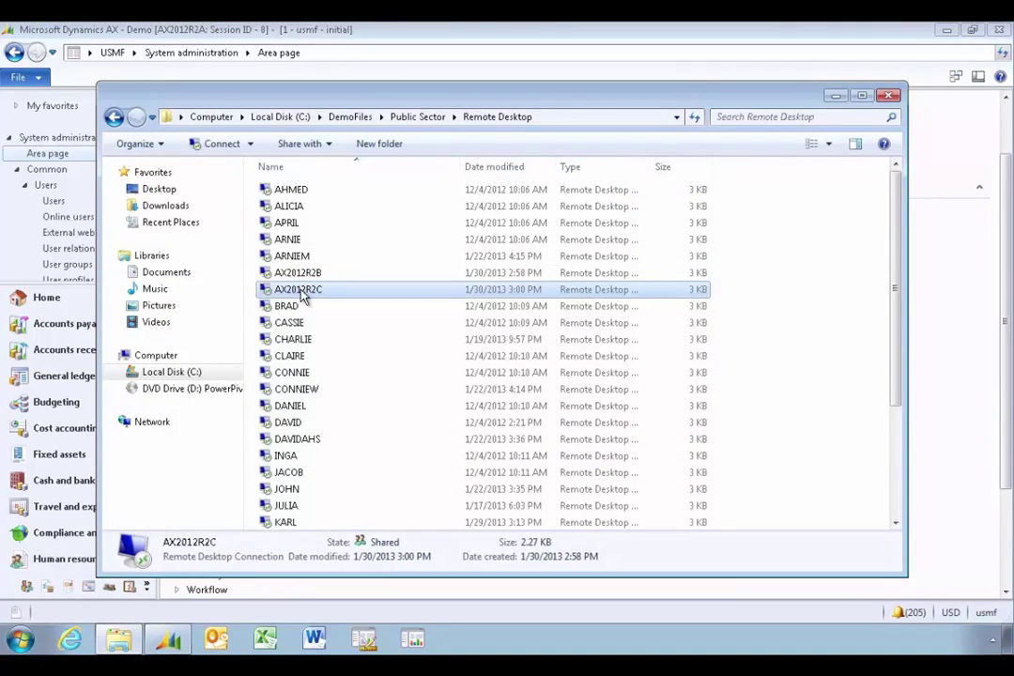
left_click(295, 272)
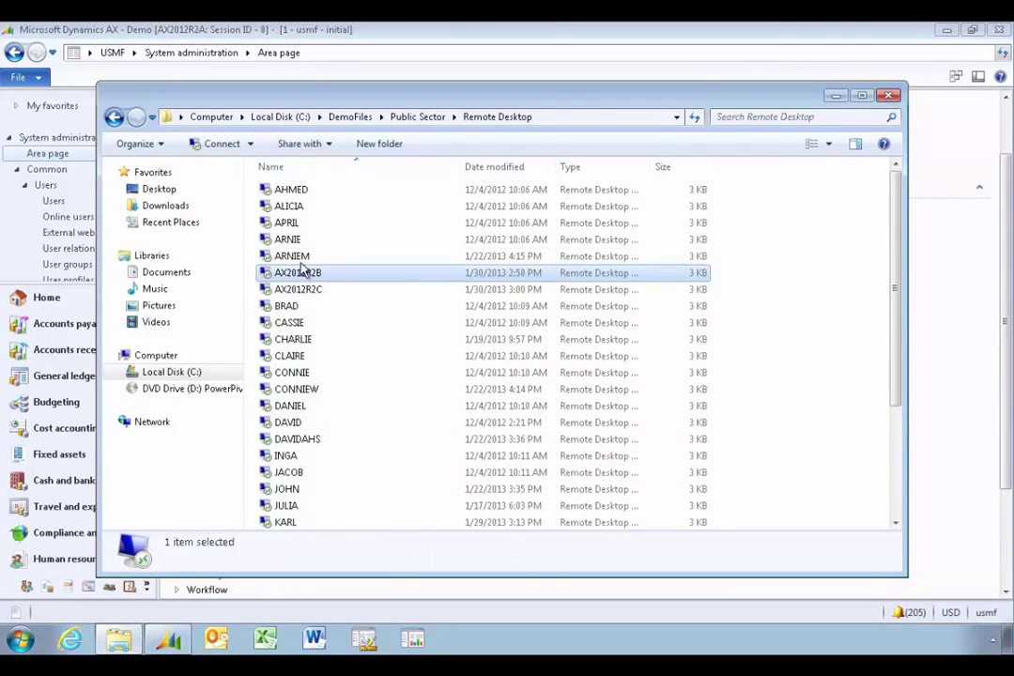
right_click(296, 272)
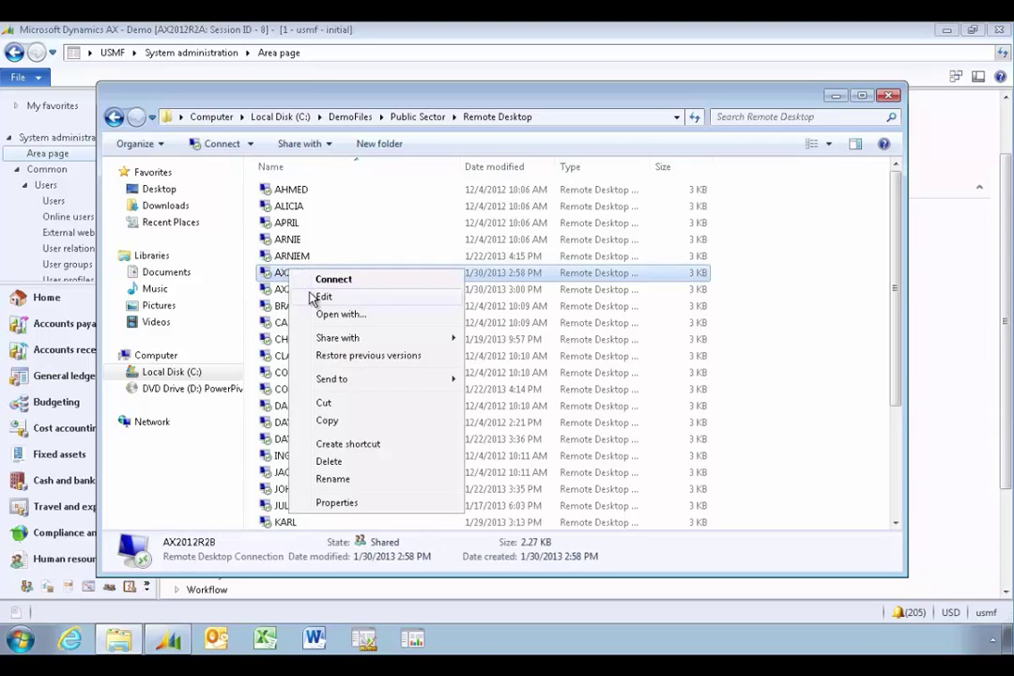
left_click(324, 295)
left_click(508, 279)
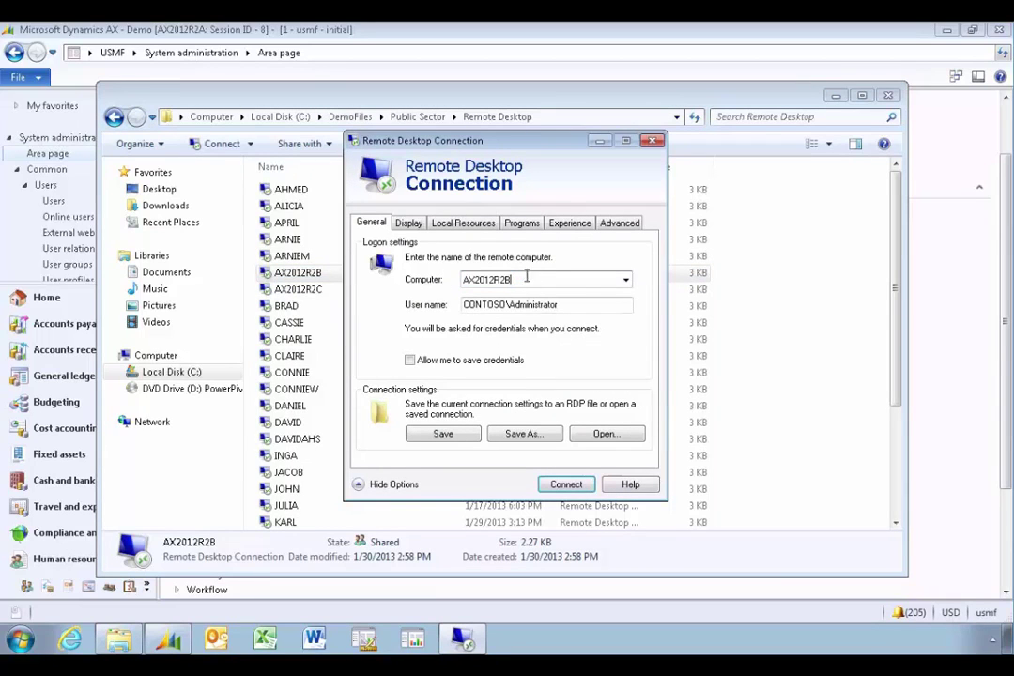
Connect to AX2012R2B and sign in with the administrator password
left_click(565, 485)
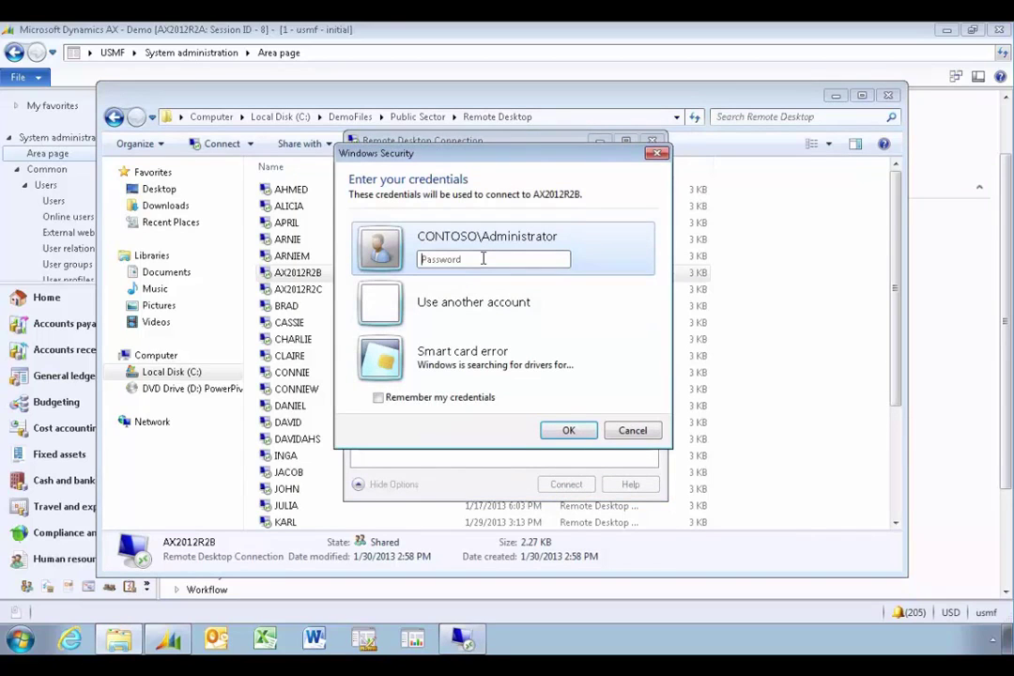
key("Return")
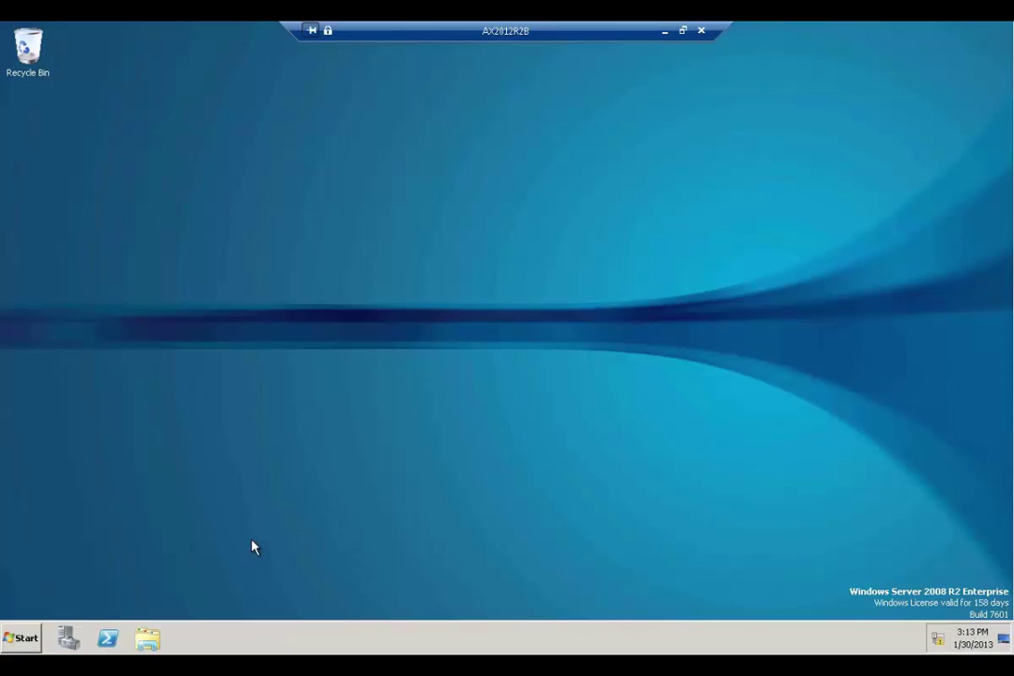
Launch Exchange Management Console and show Server Configuration > Hub Transport for AX2012R2B
left_click(23, 639)
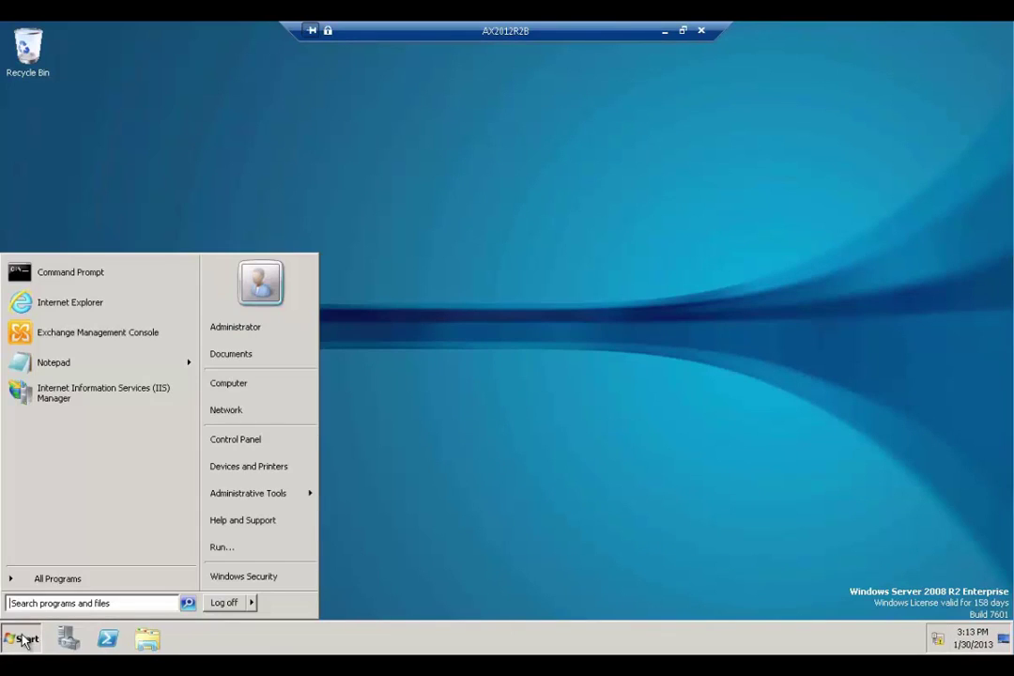
left_click(100, 347)
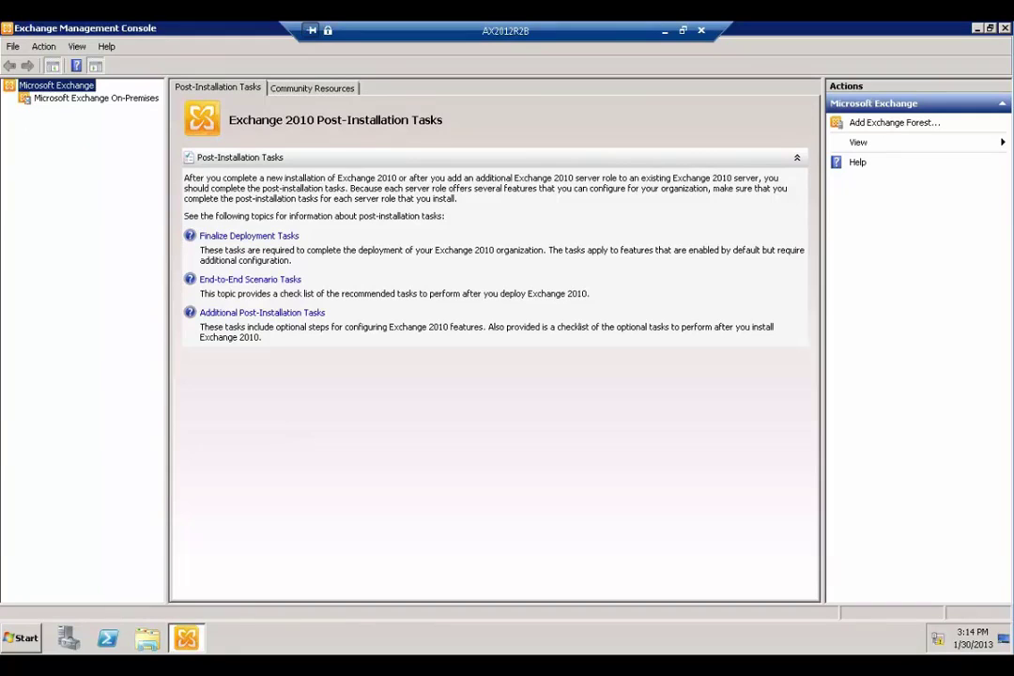
left_click(24, 123)
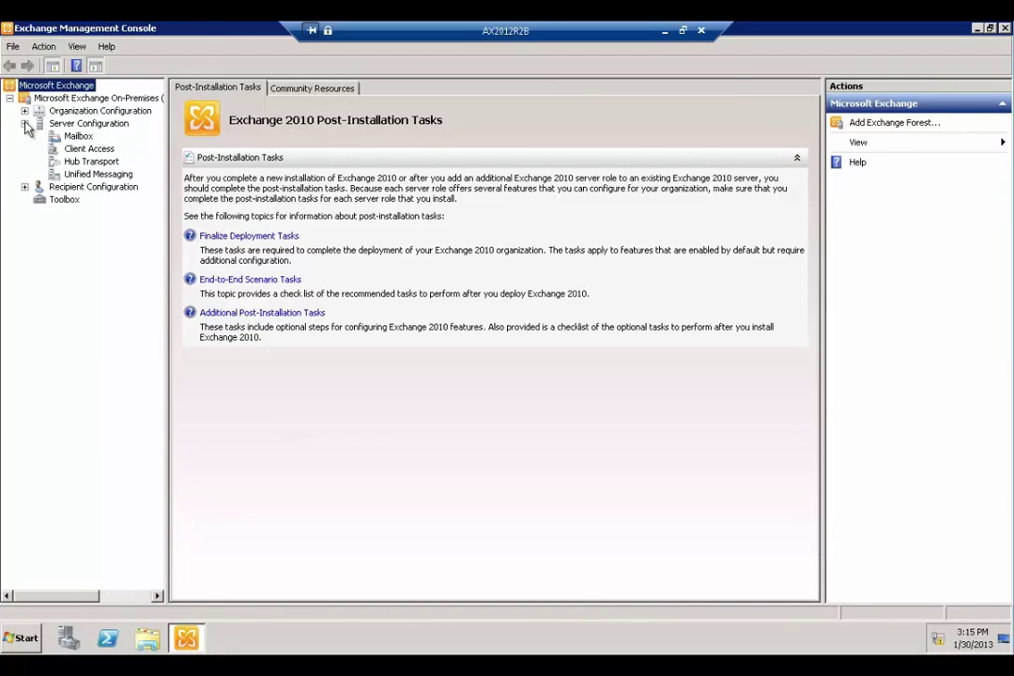
left_click(86, 162)
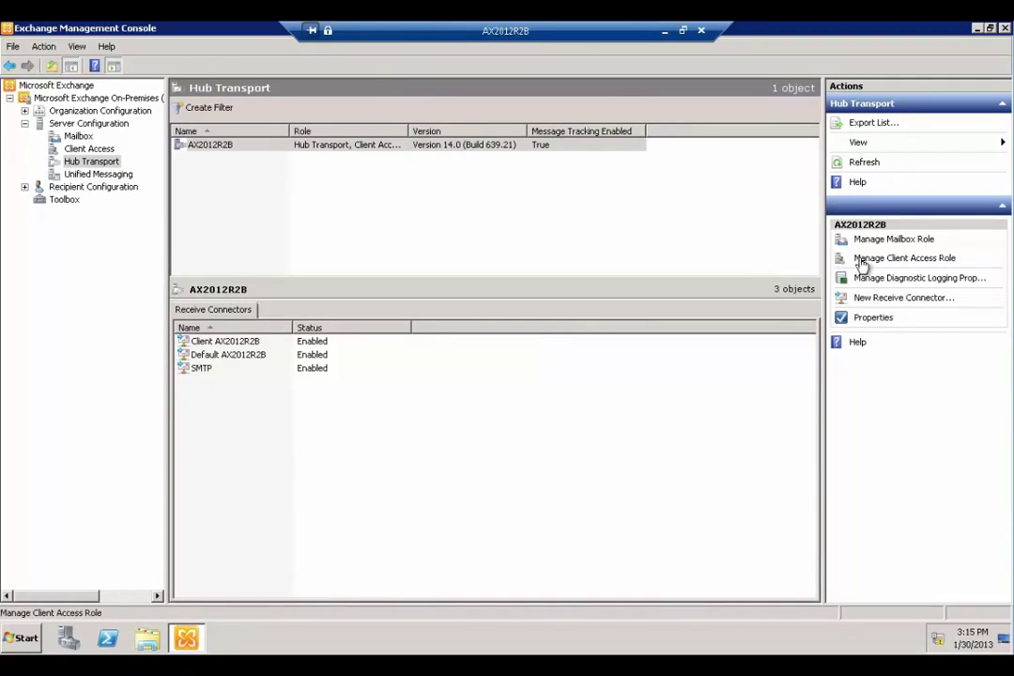
Start a Custom receive connector named 'Microsoft Dynamics AX' and advance to Local Network settings
left_click(860, 297)
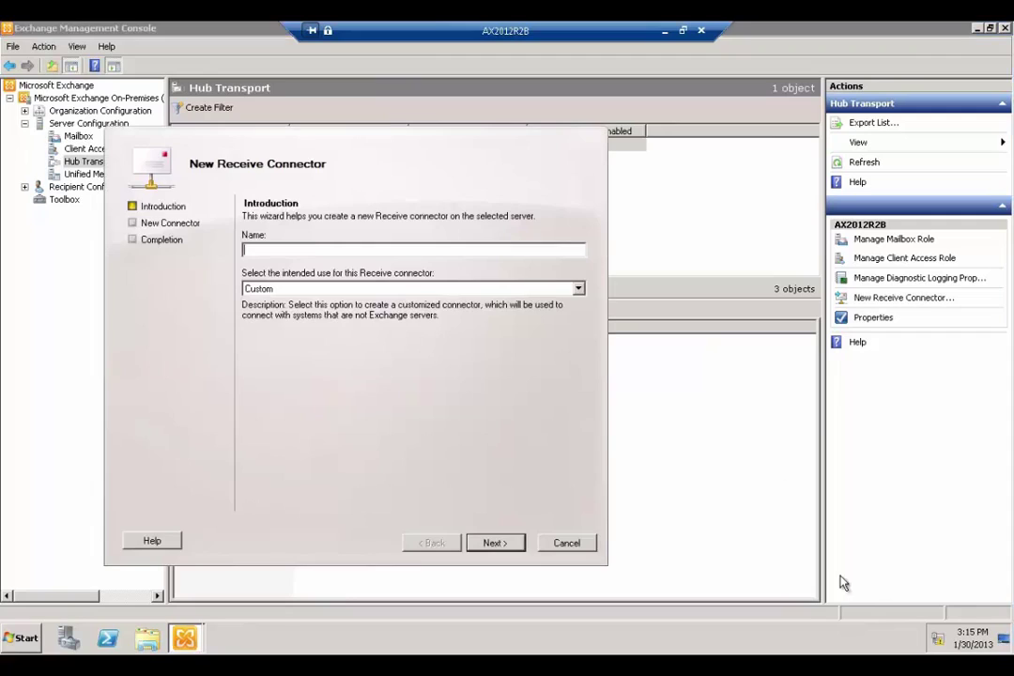
type("Dynamics")
double_click(262, 250)
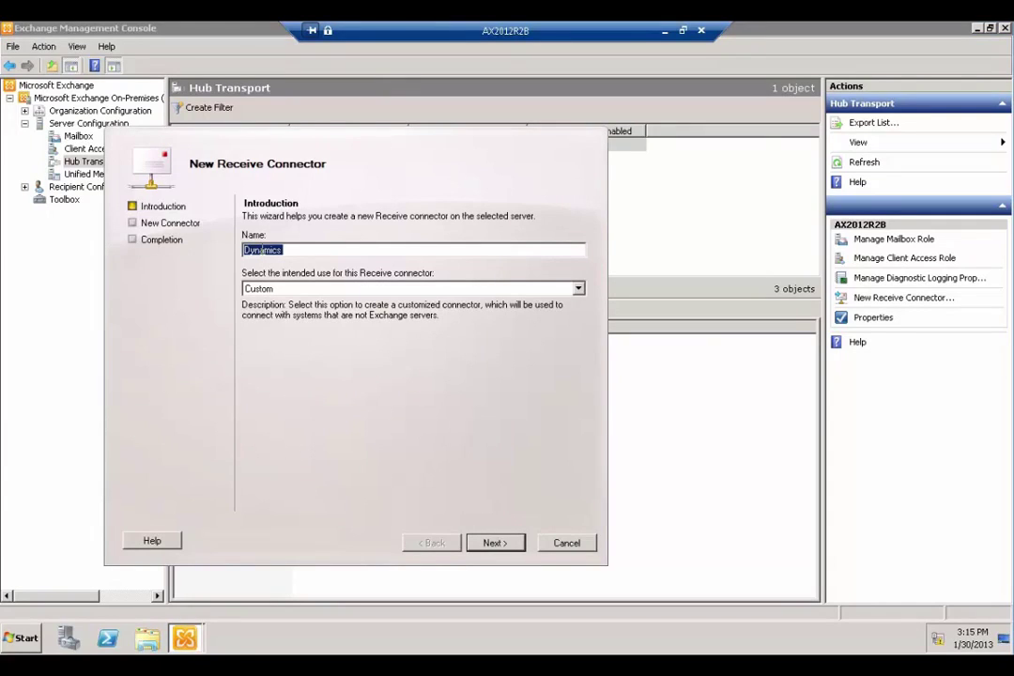
type("Microsoft Dynamics AX")
key("Tab")
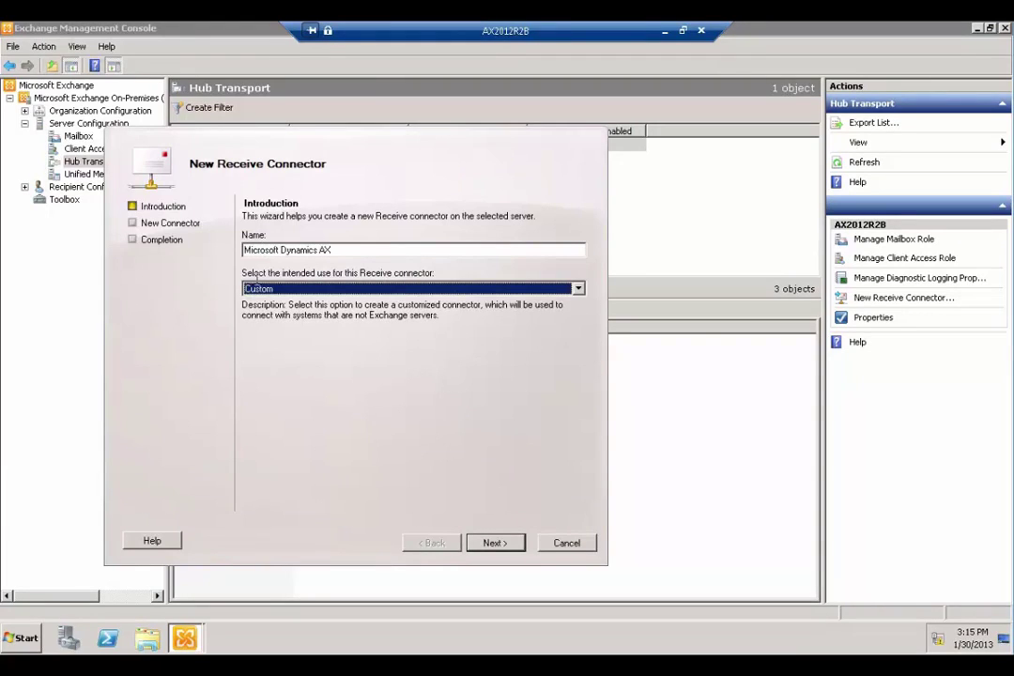
left_click(477, 546)
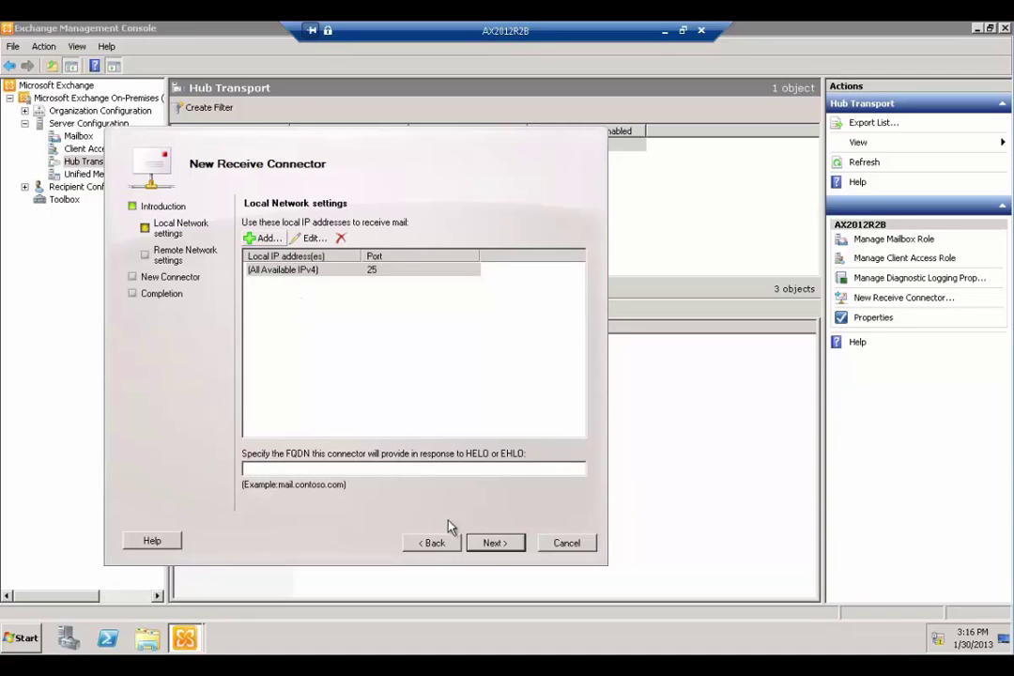
In remote network settings, edit the IP range with start address 10.1.1.1
left_click(490, 544)
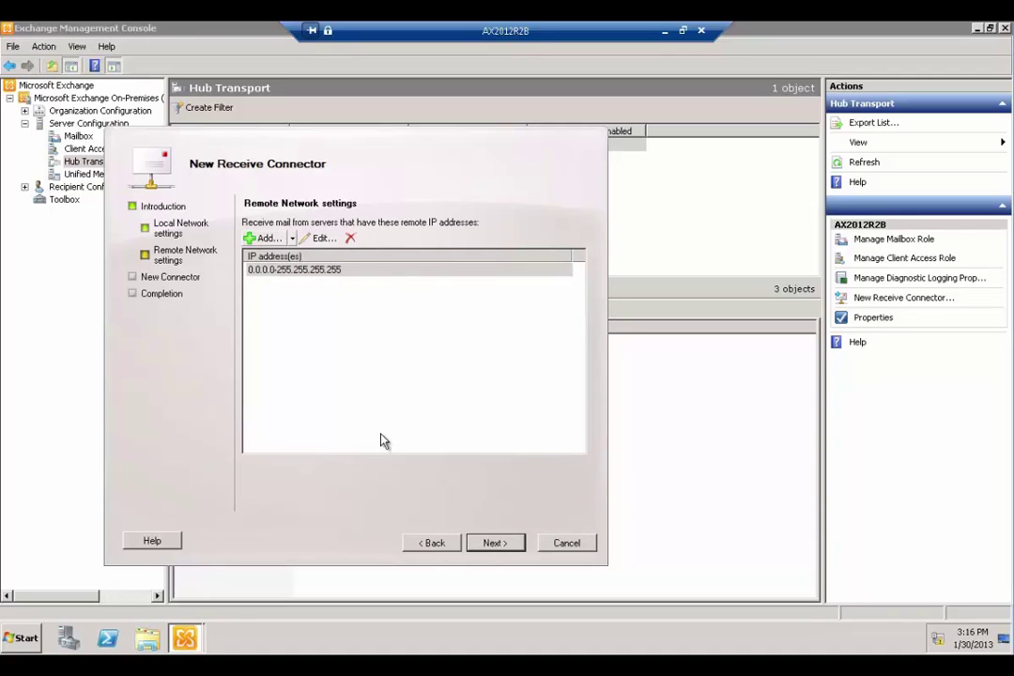
double_click(274, 271)
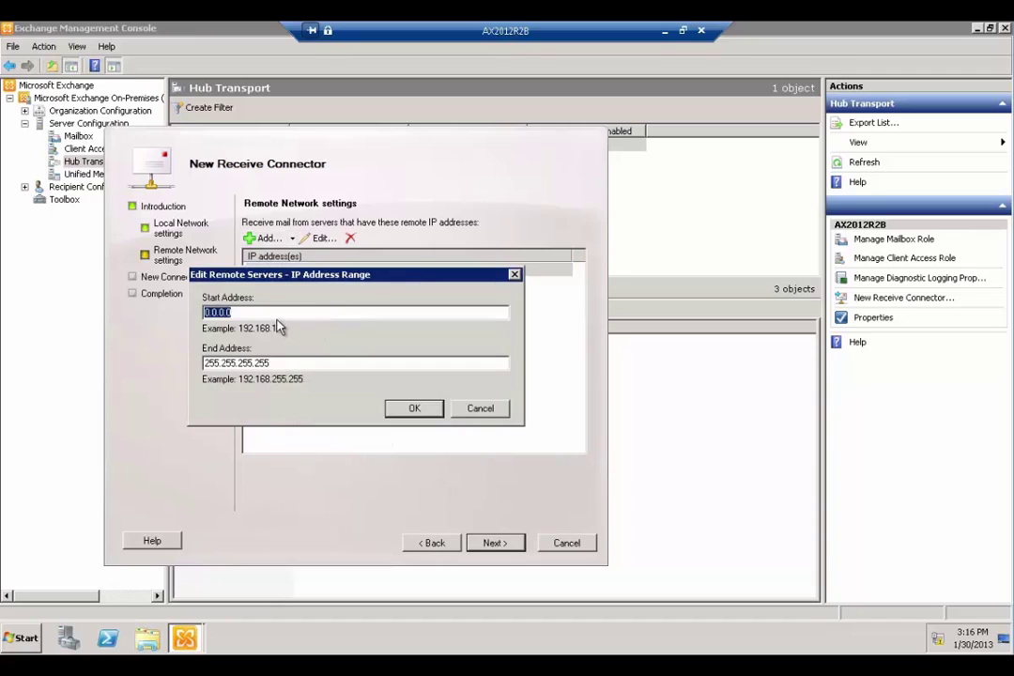
type("10.1.1.1")
key("Tab")
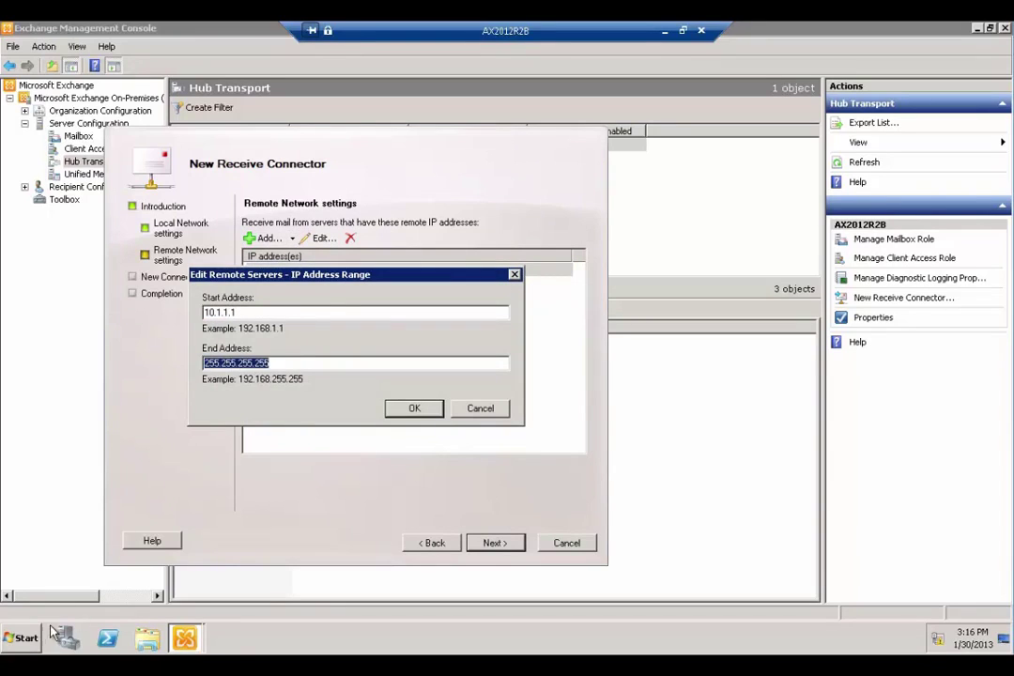
Run ipconfig in a command prompt to look up the server's IP address
left_click(23, 637)
left_click(68, 274)
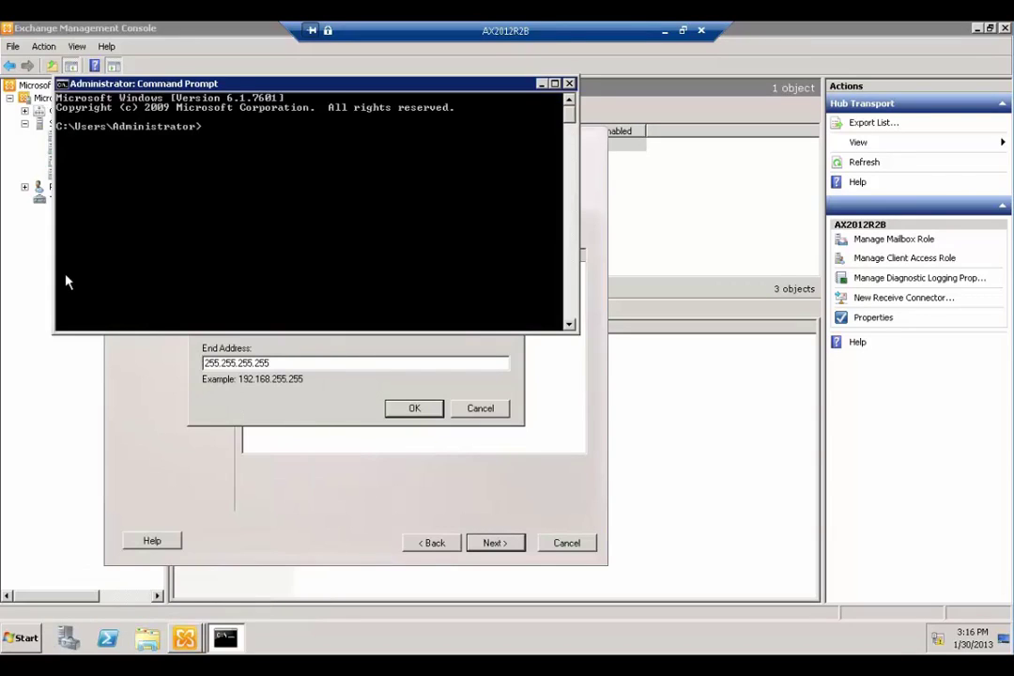
type("ipconfig")
key("Return")
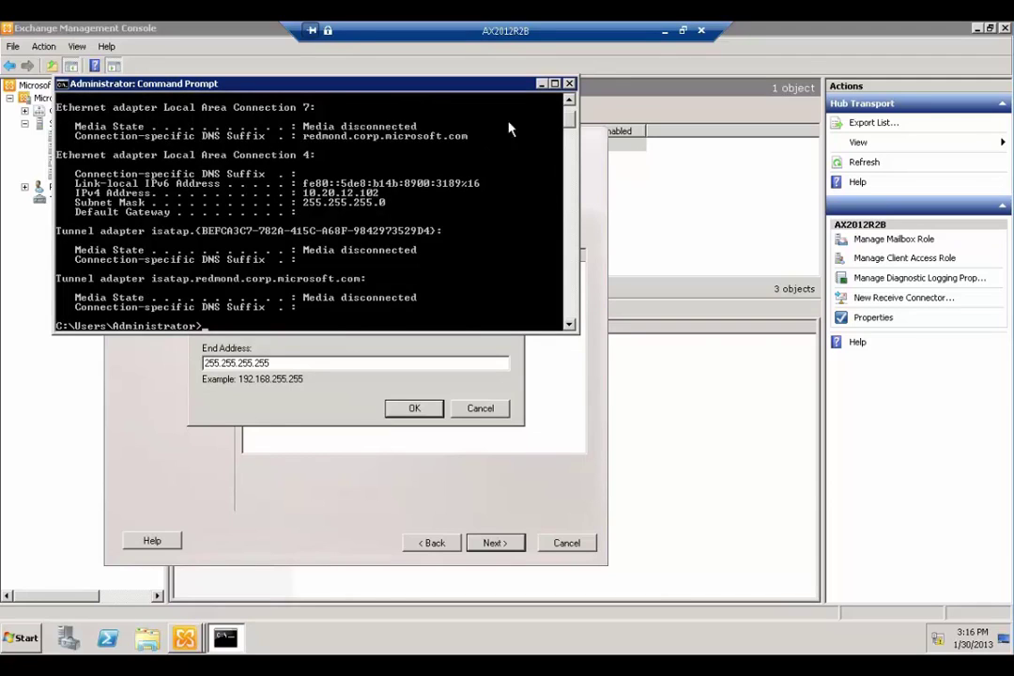
Confirm the 10.1.1.1–255.255.255.255 remote range and advance to the configuration summary
left_click(570, 85)
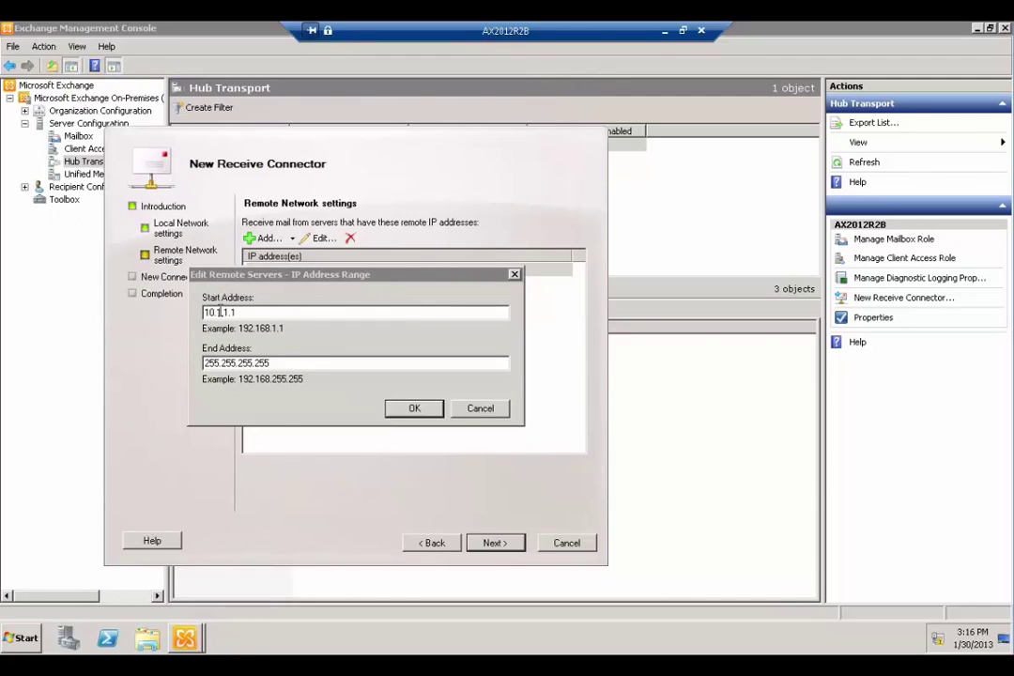
left_click(414, 408)
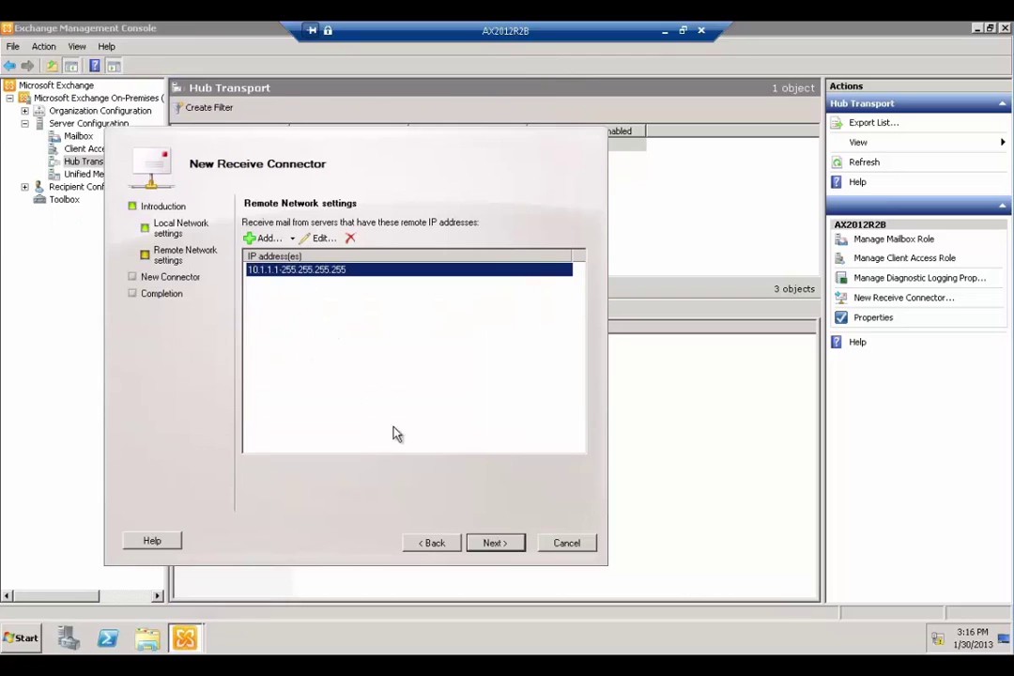
left_click(494, 545)
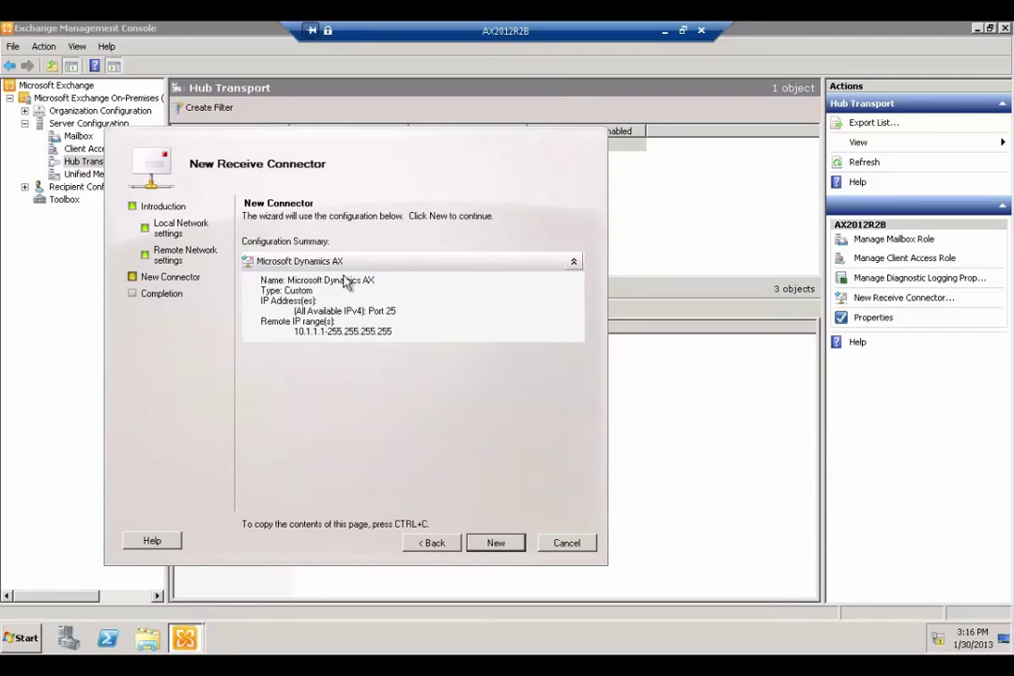
Create the Microsoft Dynamics AX receive connector and finish the wizard
left_click(495, 544)
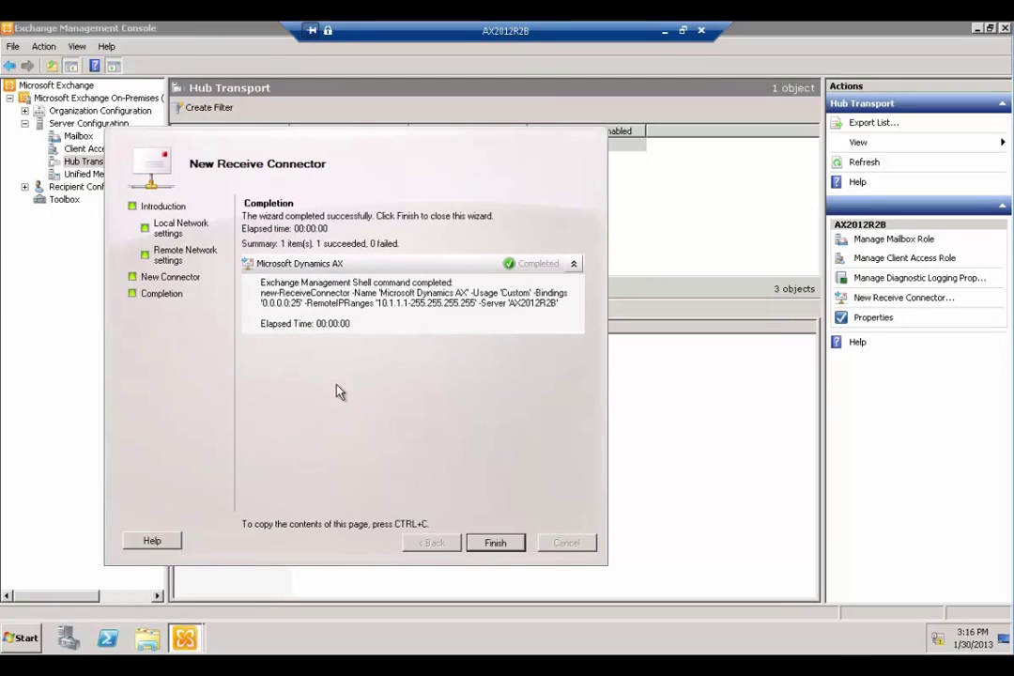
left_click(502, 544)
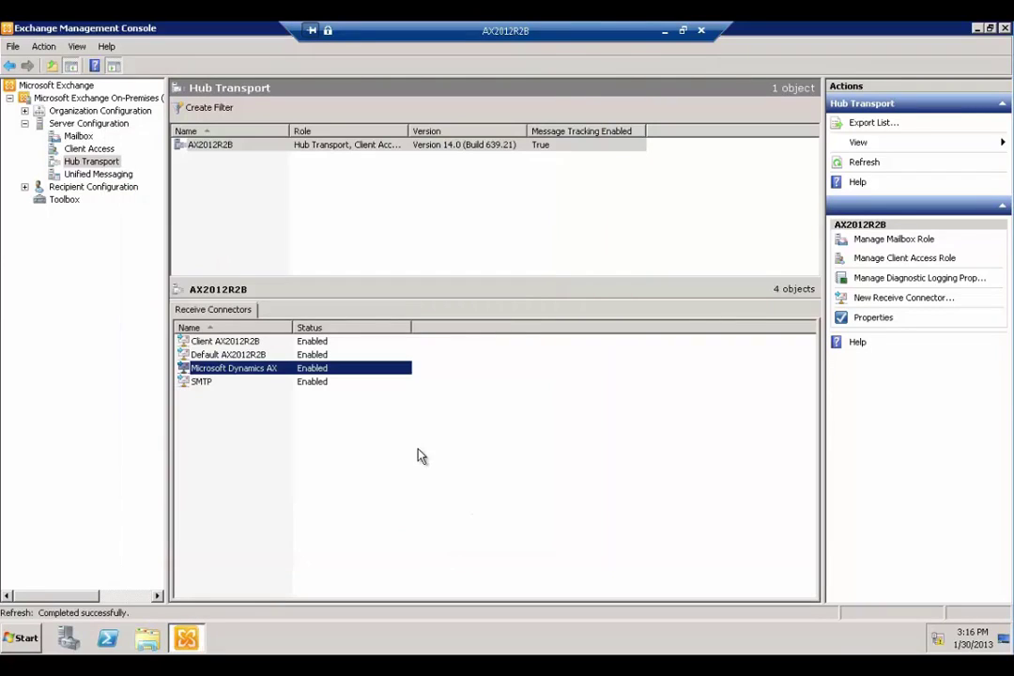
double_click(224, 373)
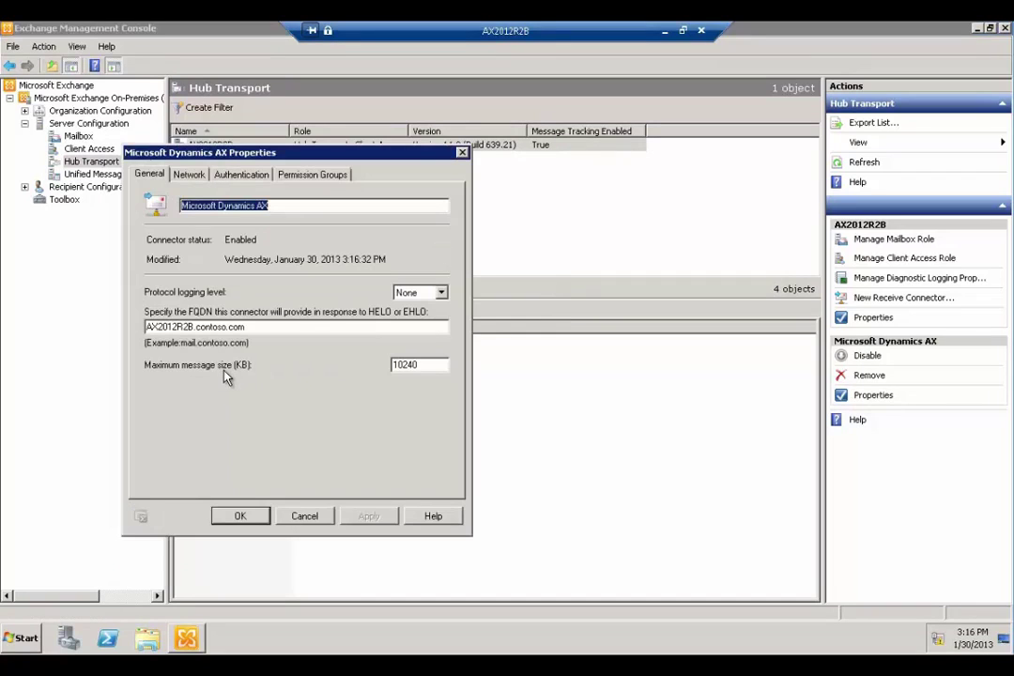
Allow anonymous users, Exchange users, Exchange servers, legacy servers and partners in its permission groups
left_click(312, 175)
left_click(149, 212)
left_click(148, 227)
left_click(172, 243)
left_click(173, 259)
left_click(176, 275)
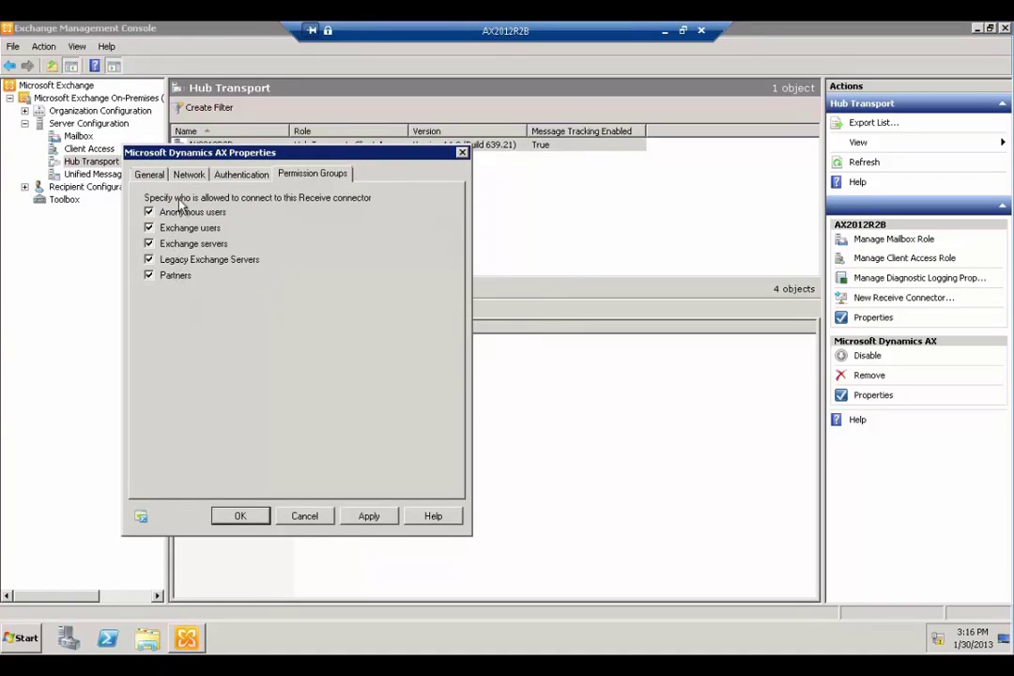
left_click(369, 516)
left_click(254, 518)
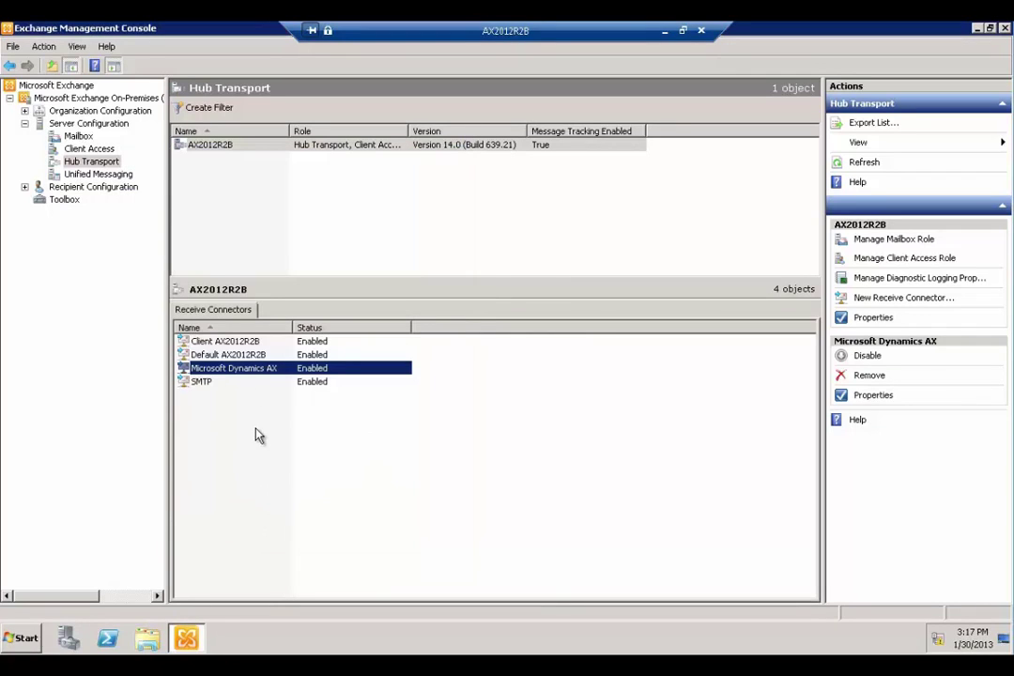
left_click(665, 31)
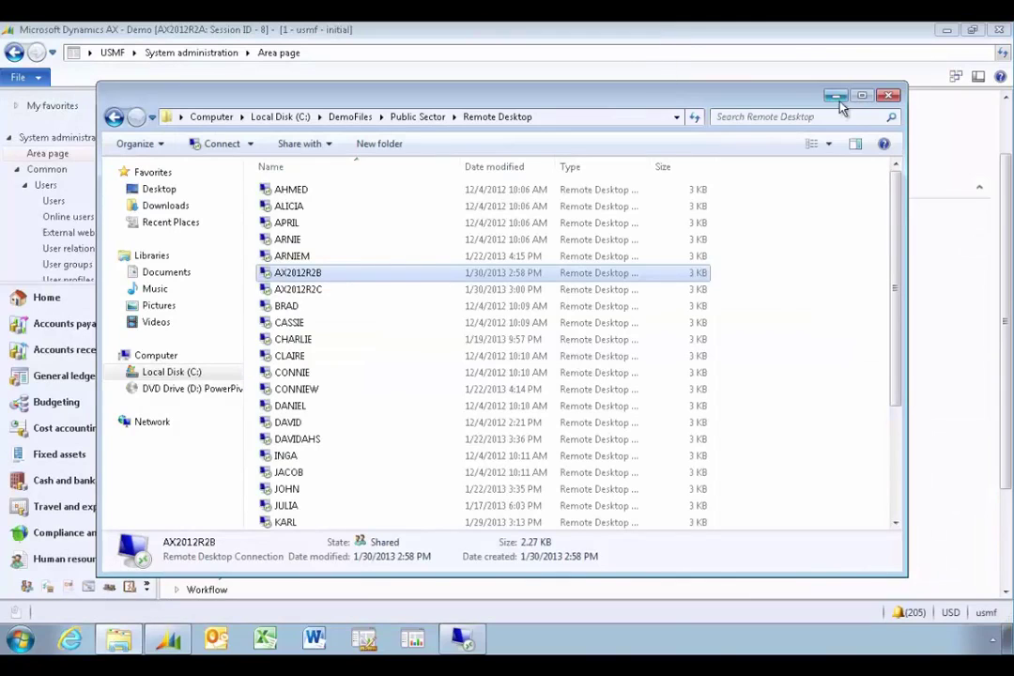
Open AX's E-mail parameters and set the local computer name to AX2012R2A
left_click(889, 97)
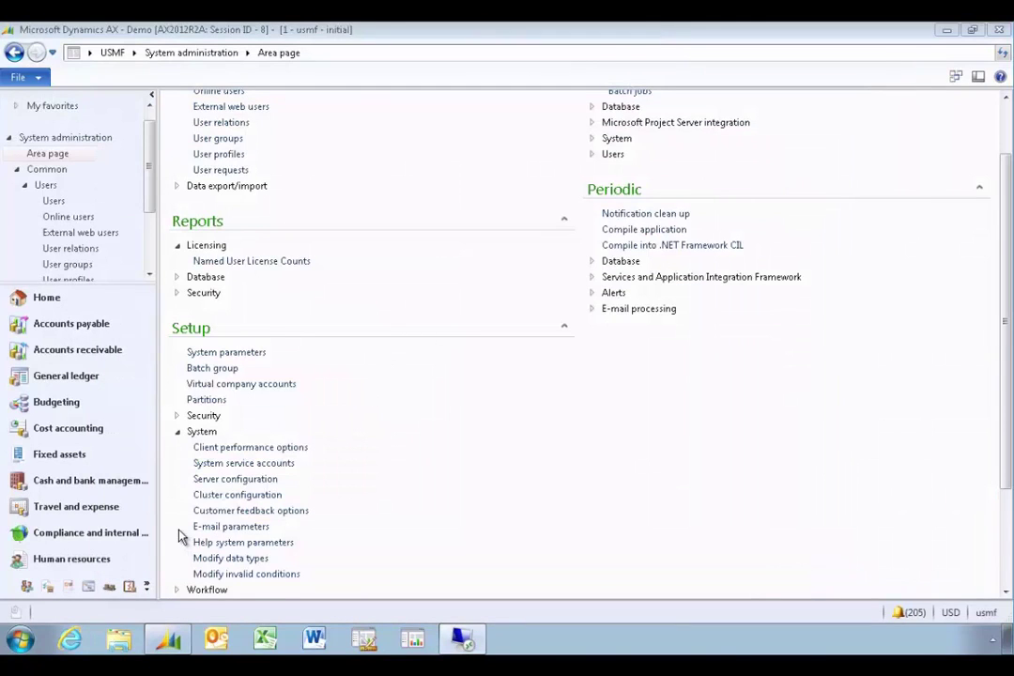
left_click(212, 526)
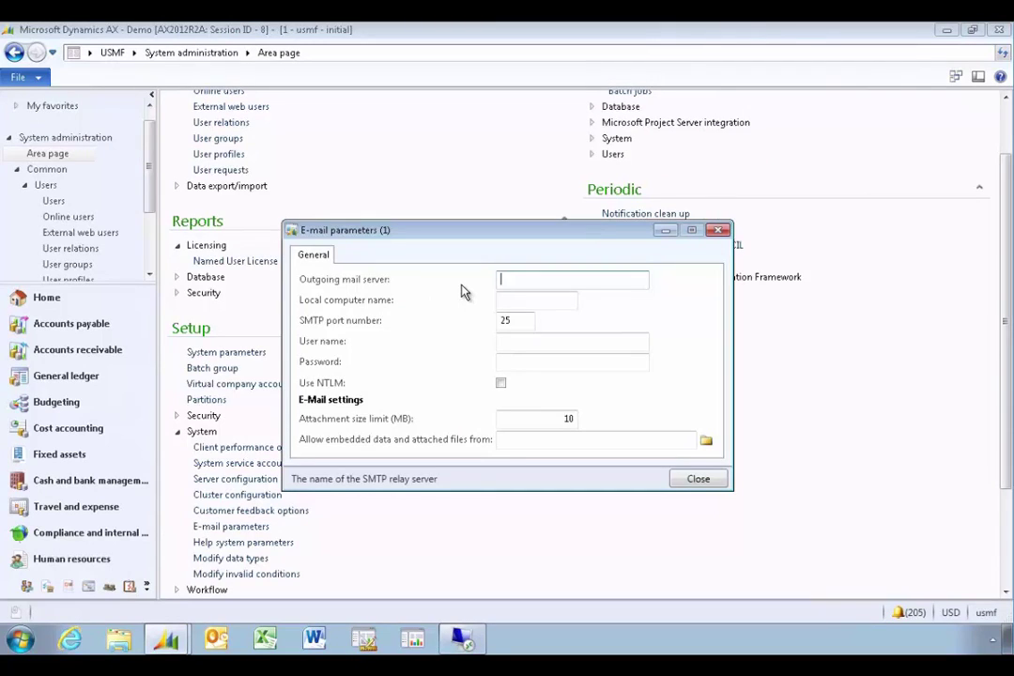
left_click(516, 301)
type("AX2012R")
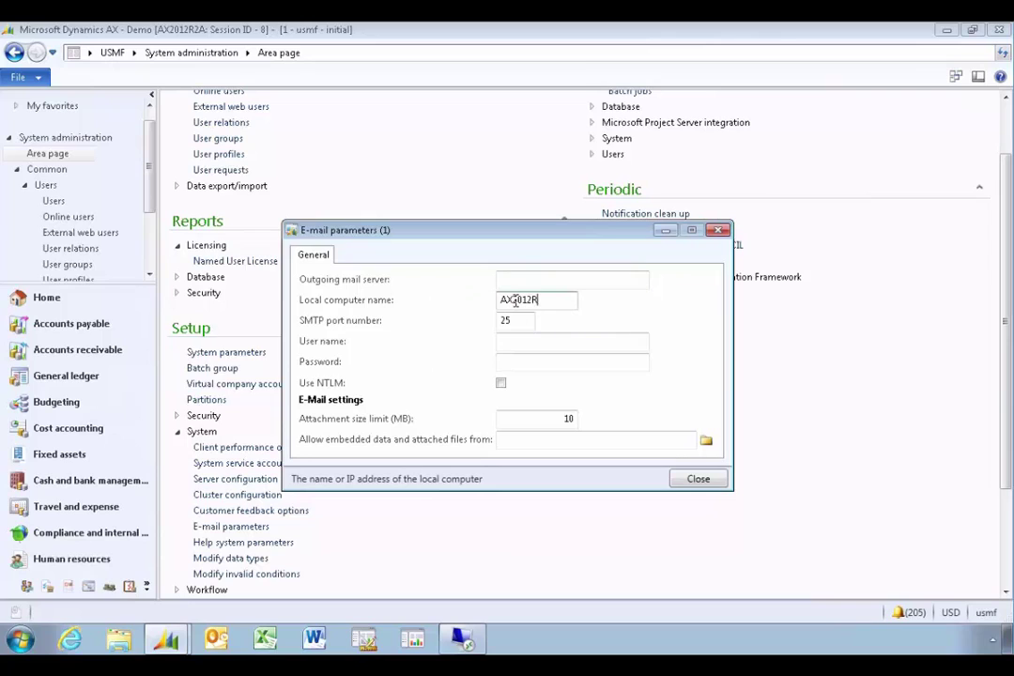
type("2A")
Set outgoing server AX2012R2B.contoso.com, the domain administrator user name, and enable NTLM
left_click(531, 280)
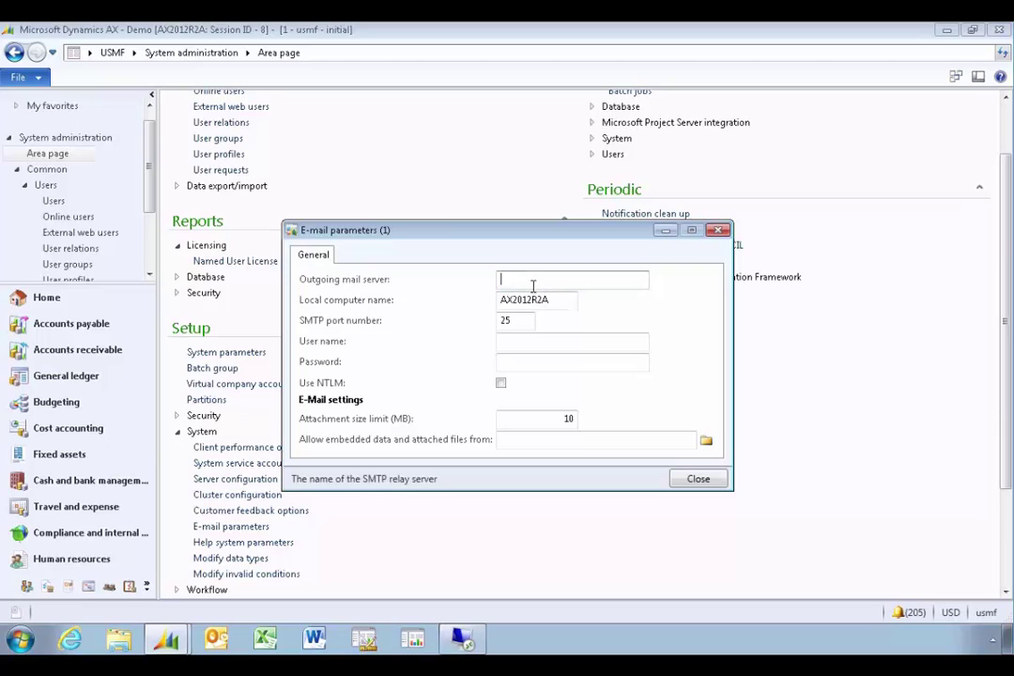
type("AX2012R2B.contoso.com")
left_click(537, 343)
type("CONTOSO\\Ad")
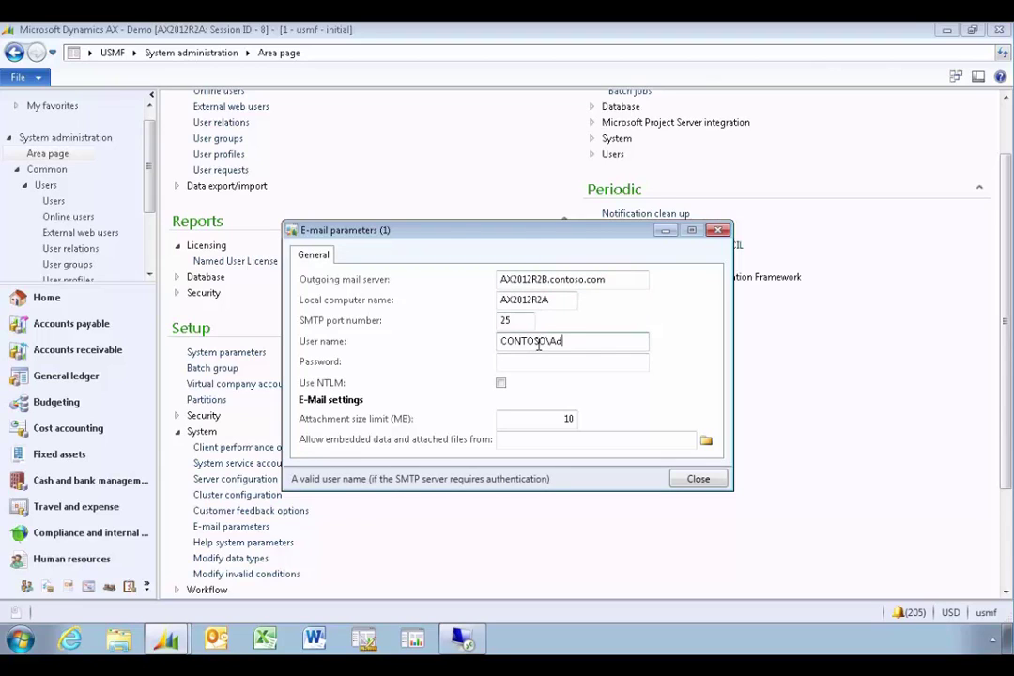
type("ministrator")
key("Tab")
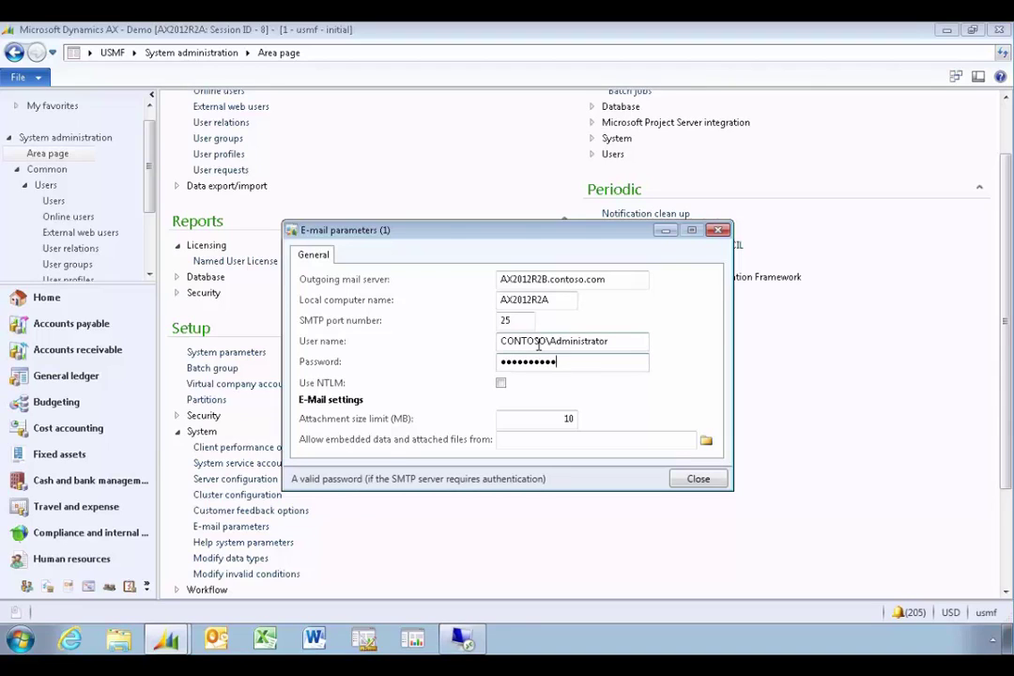
left_click(501, 383)
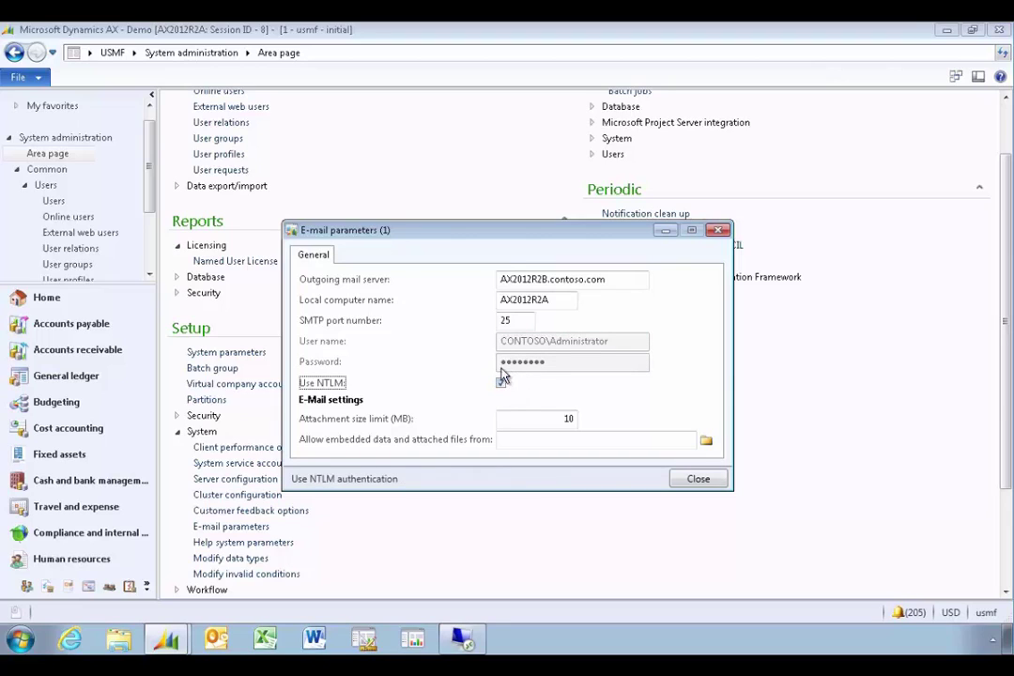
left_click(21, 641)
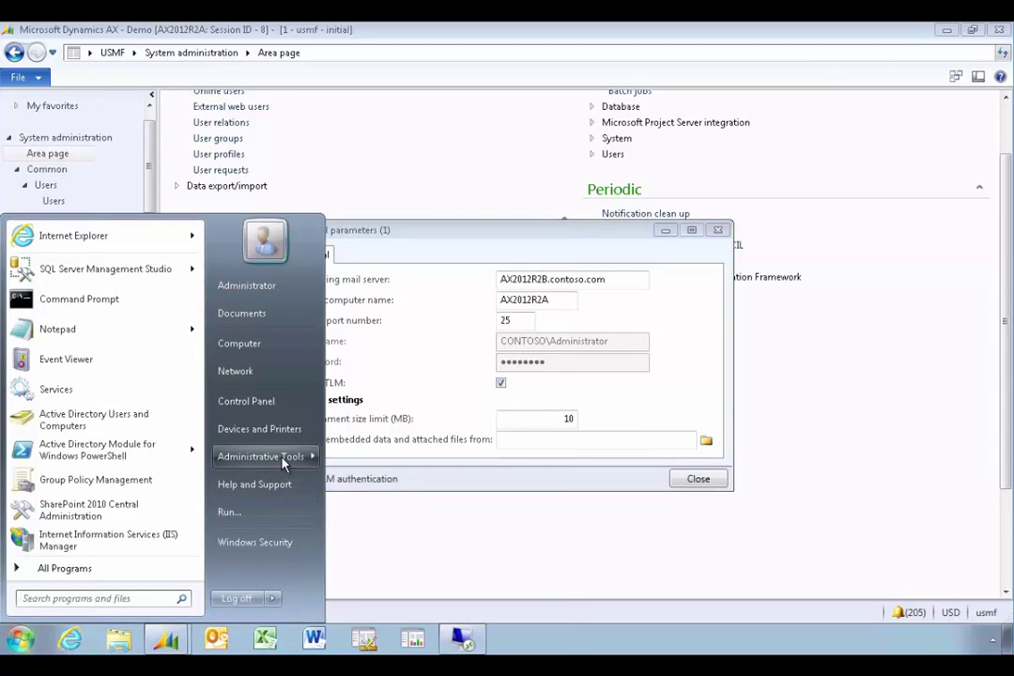
mouse_move(285, 458)
left_click(371, 519)
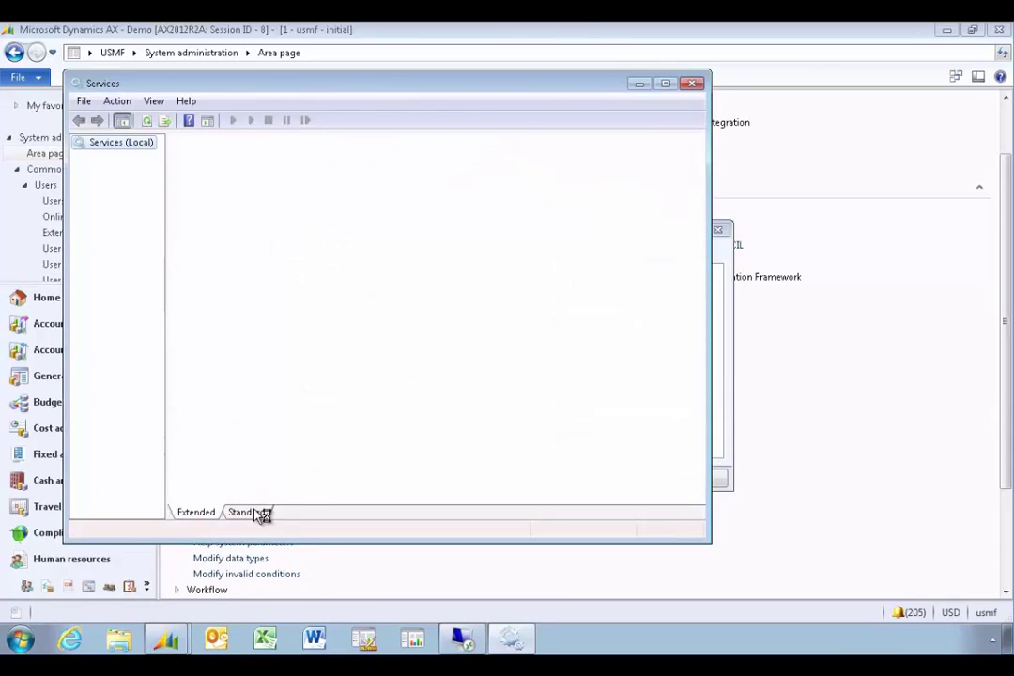
left_click(225, 390)
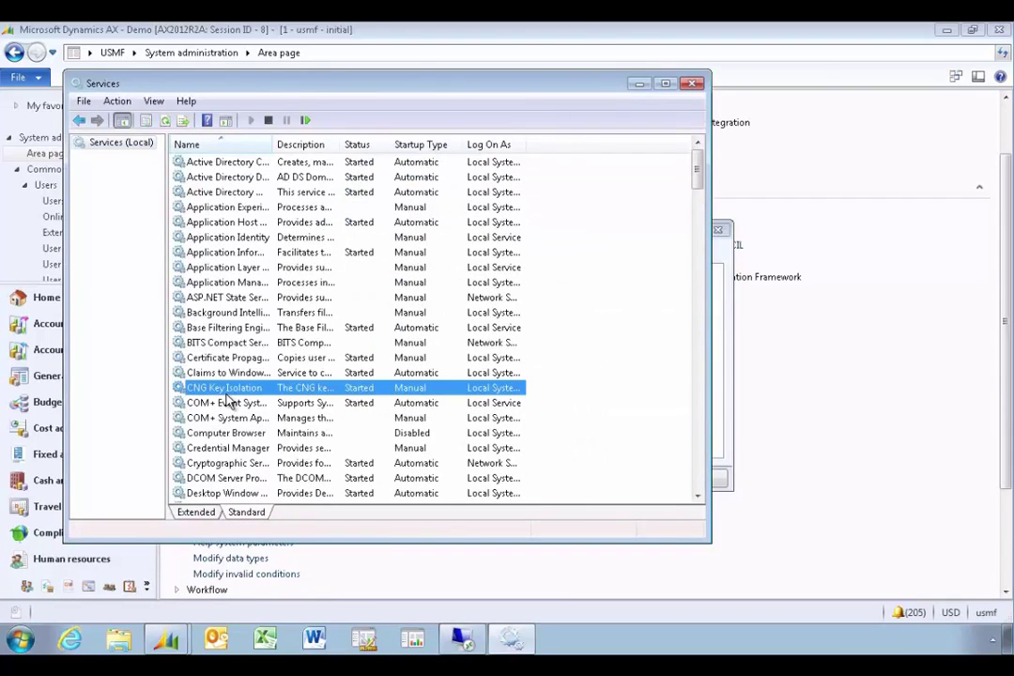
key("m")
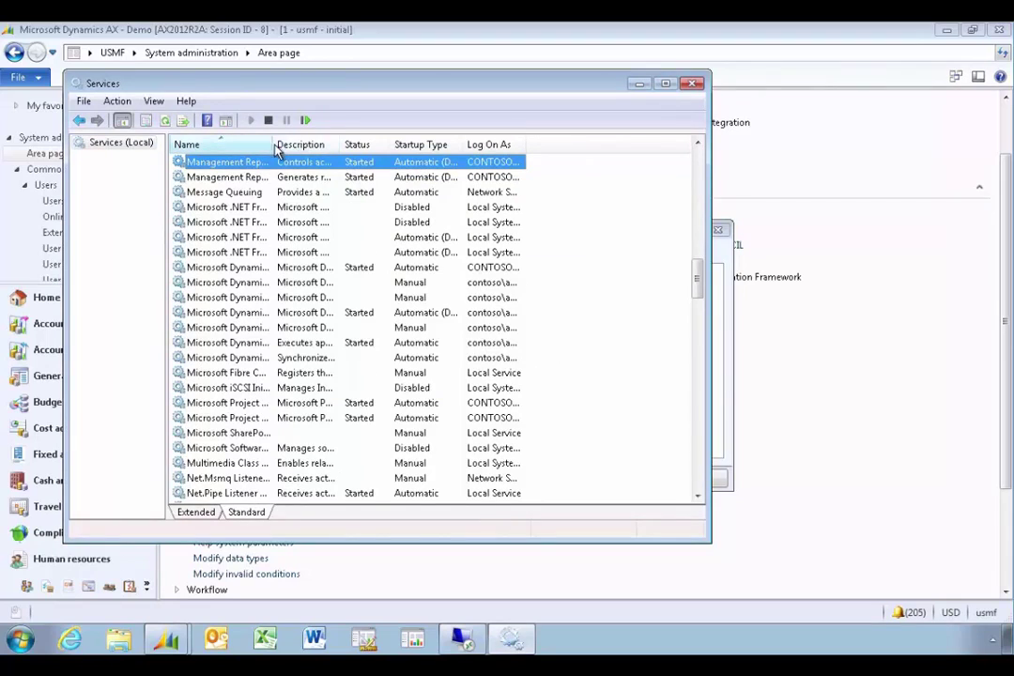
left_click_drag(303, 143, 465, 144)
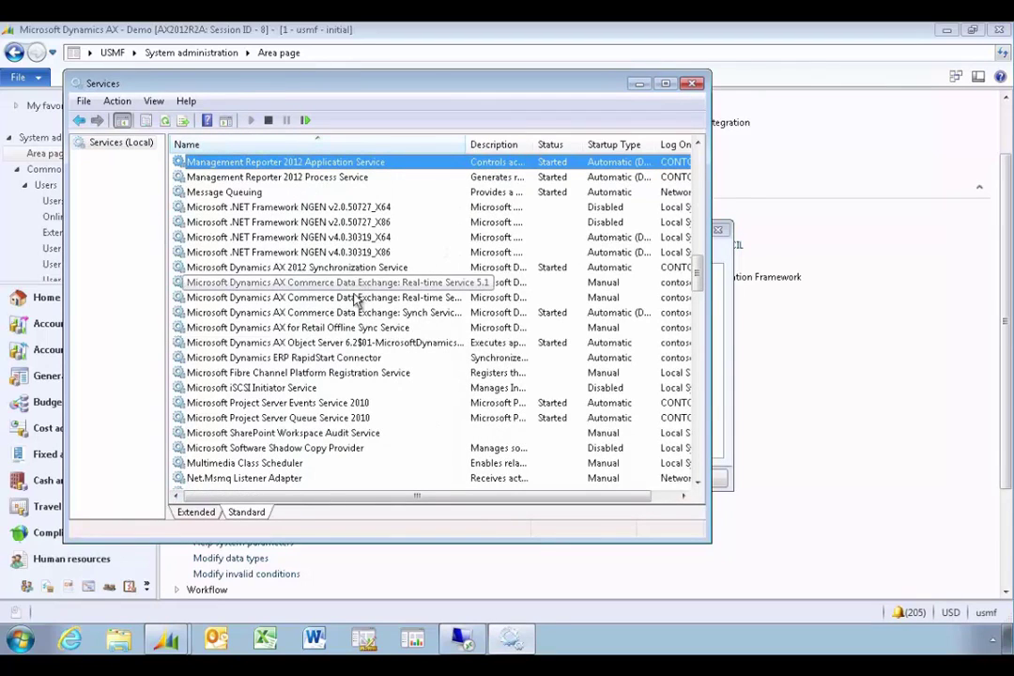
left_click(324, 342)
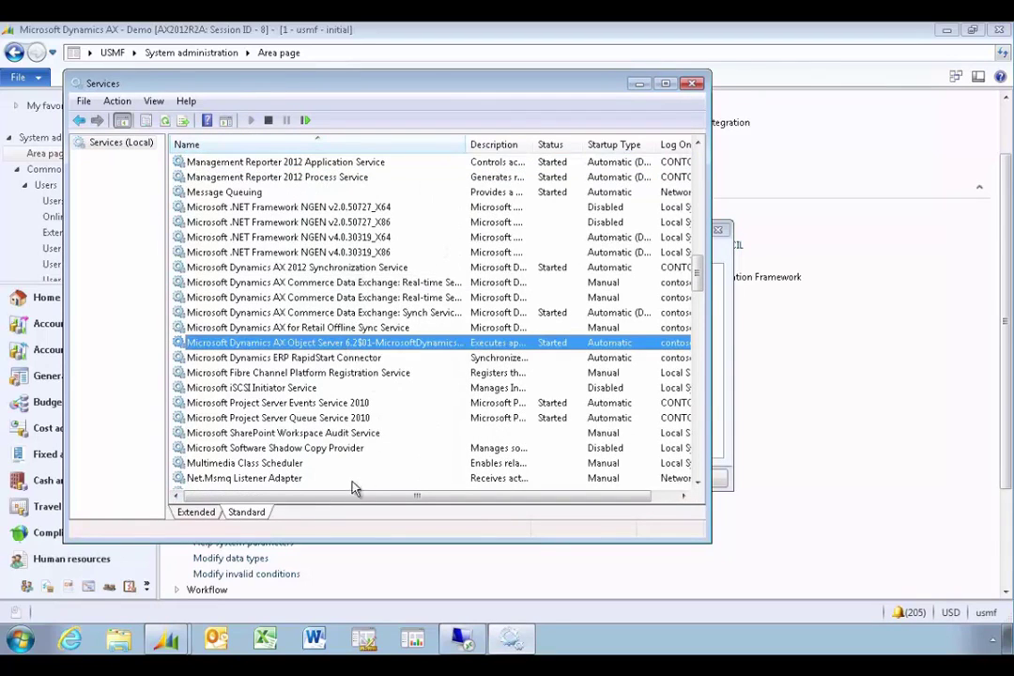
left_click_drag(332, 499, 442, 496)
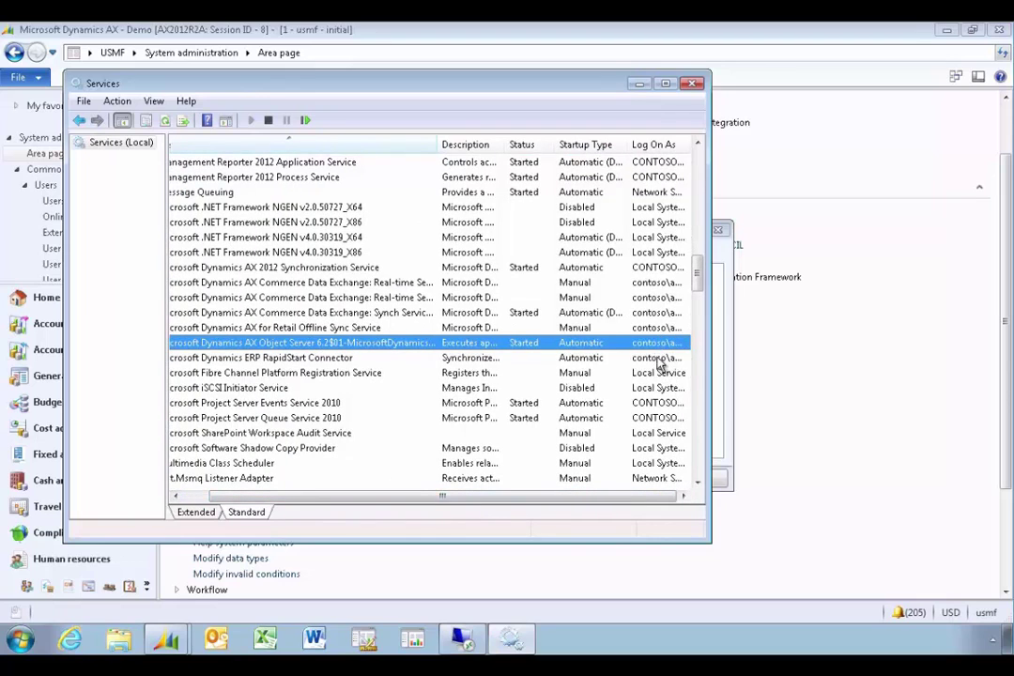
left_click_drag(710, 343, 884, 345)
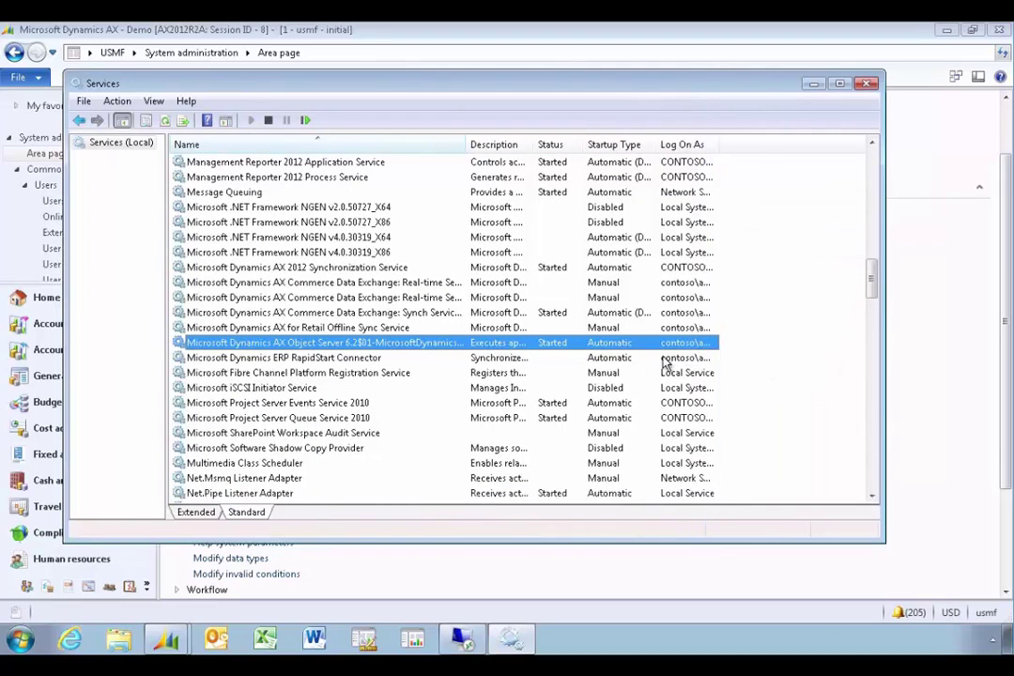
left_click_drag(717, 147, 814, 152)
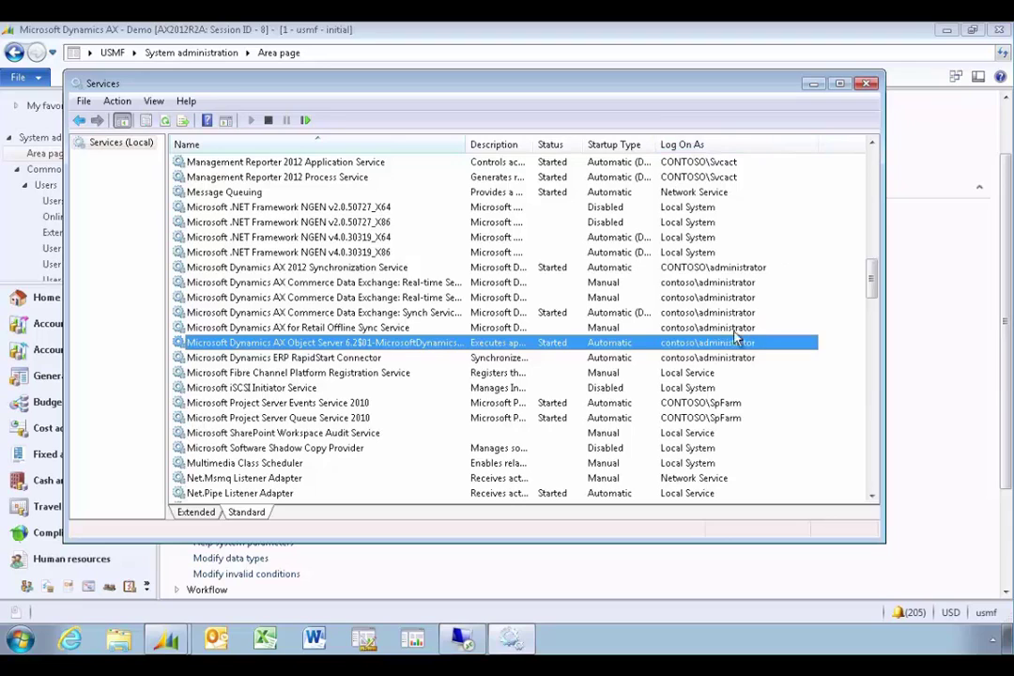
left_click(812, 83)
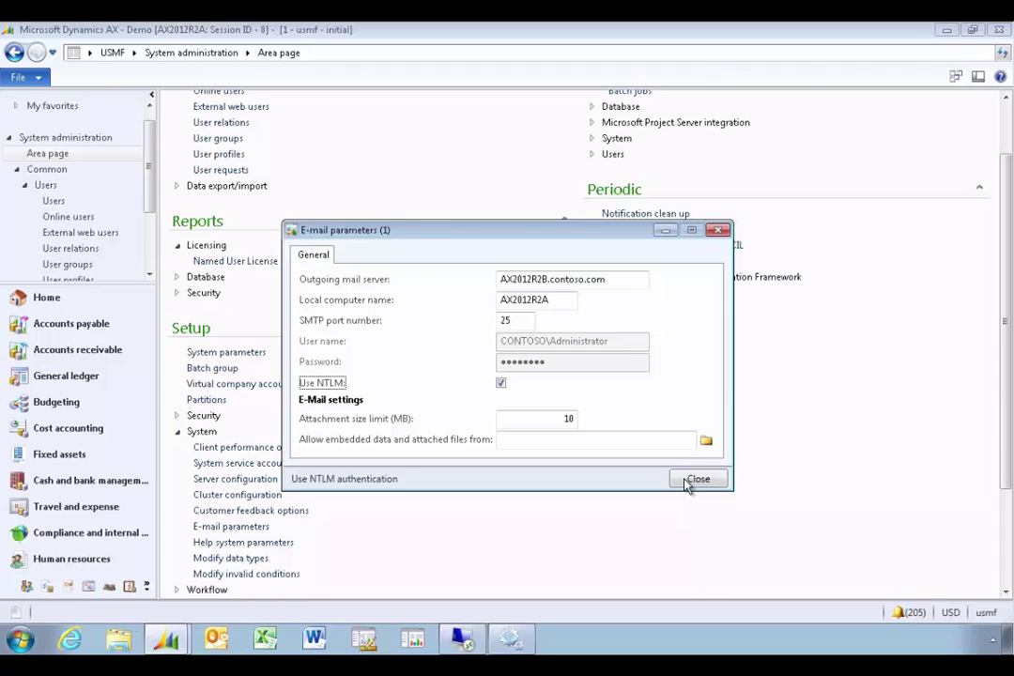
Add a new record in Organization administration's E-mail templates
left_click(693, 481)
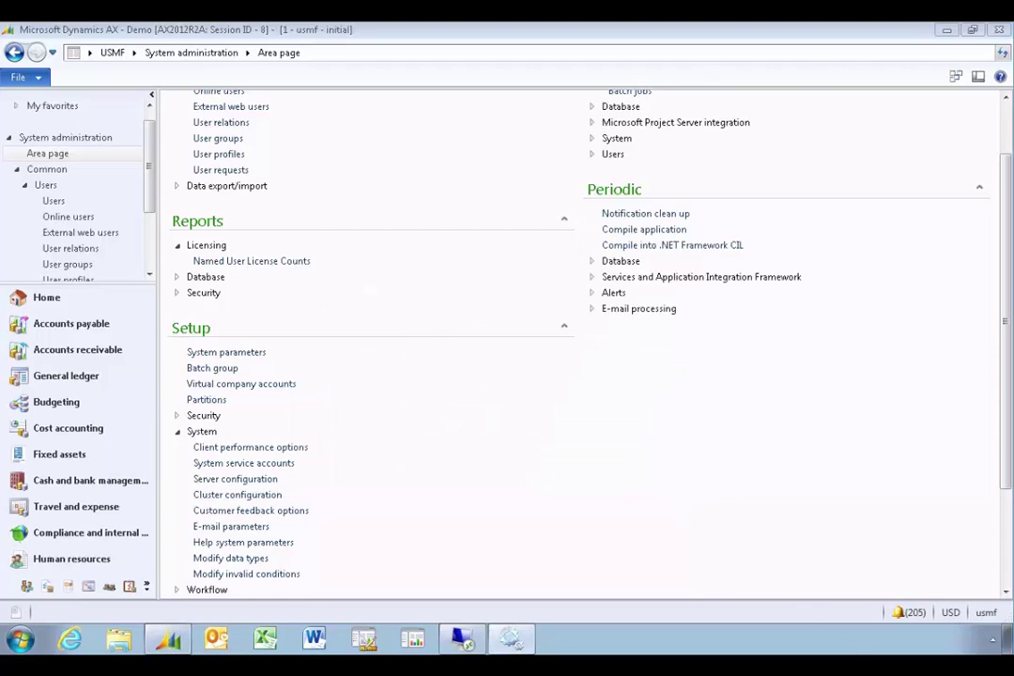
left_click(148, 586)
left_click(188, 594)
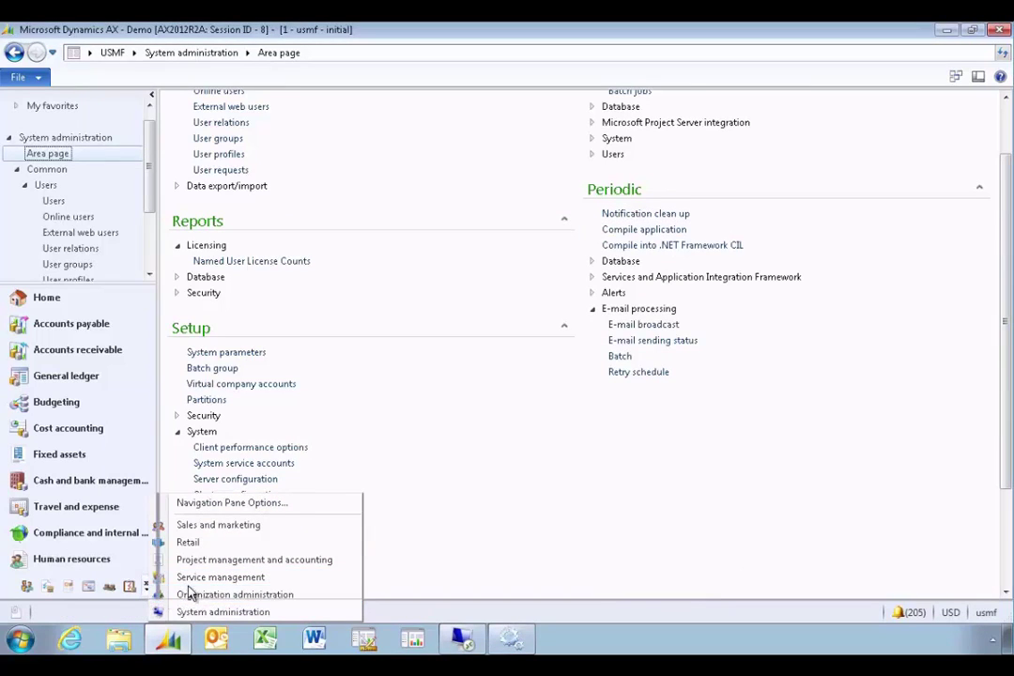
left_click(215, 521)
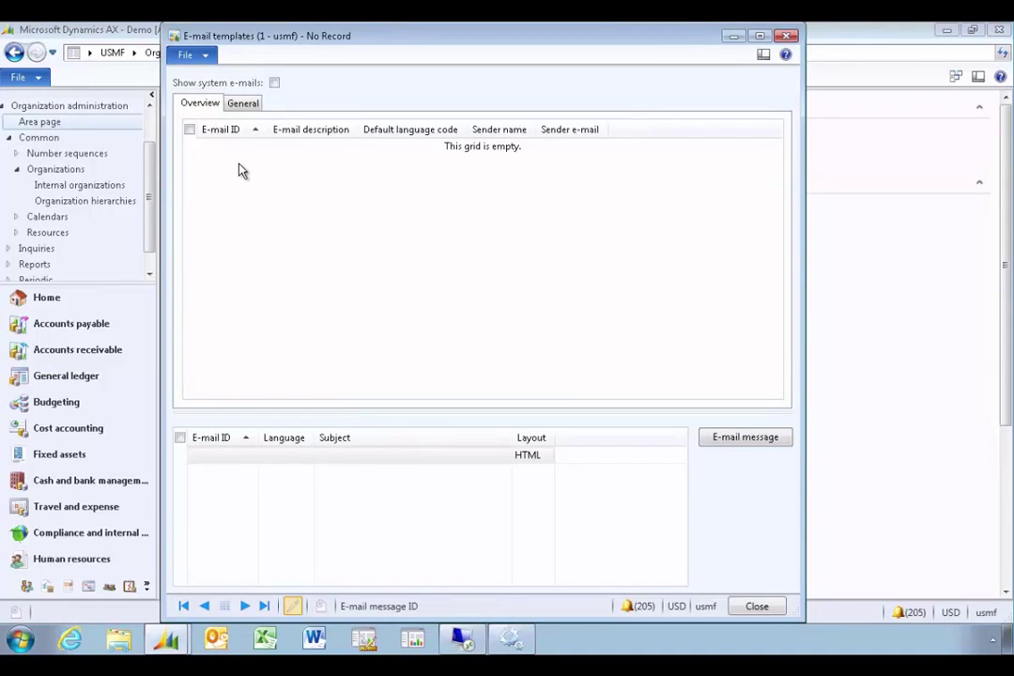
key("ctrl+n")
Enter template ID Alerts, description Email Alerts and default language en-us
type("Alerts")
key("Tab")
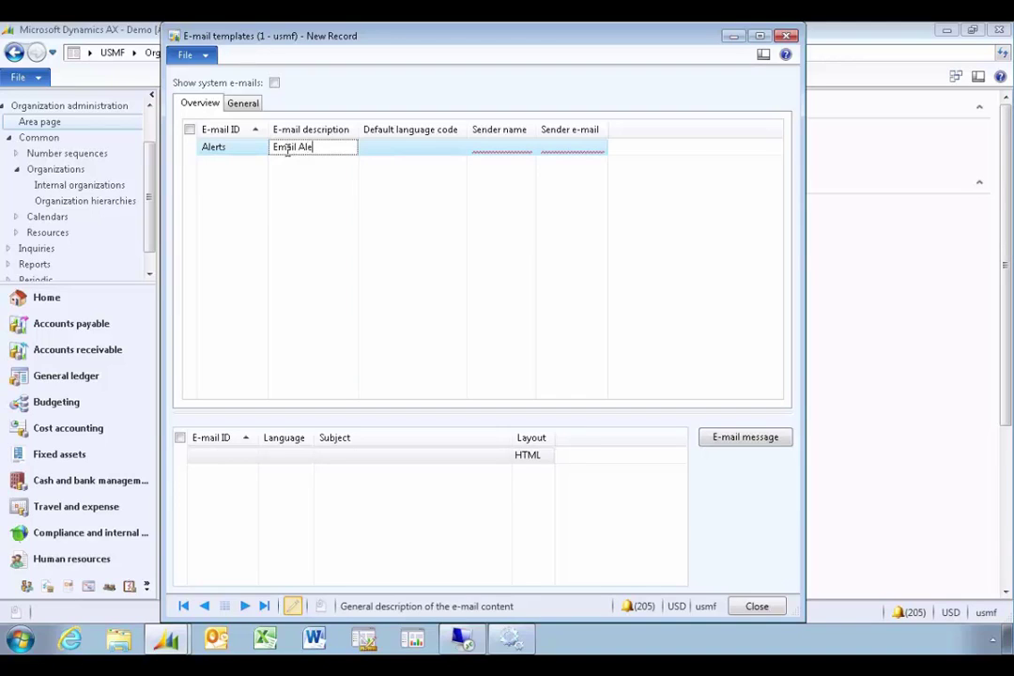
key("Tab")
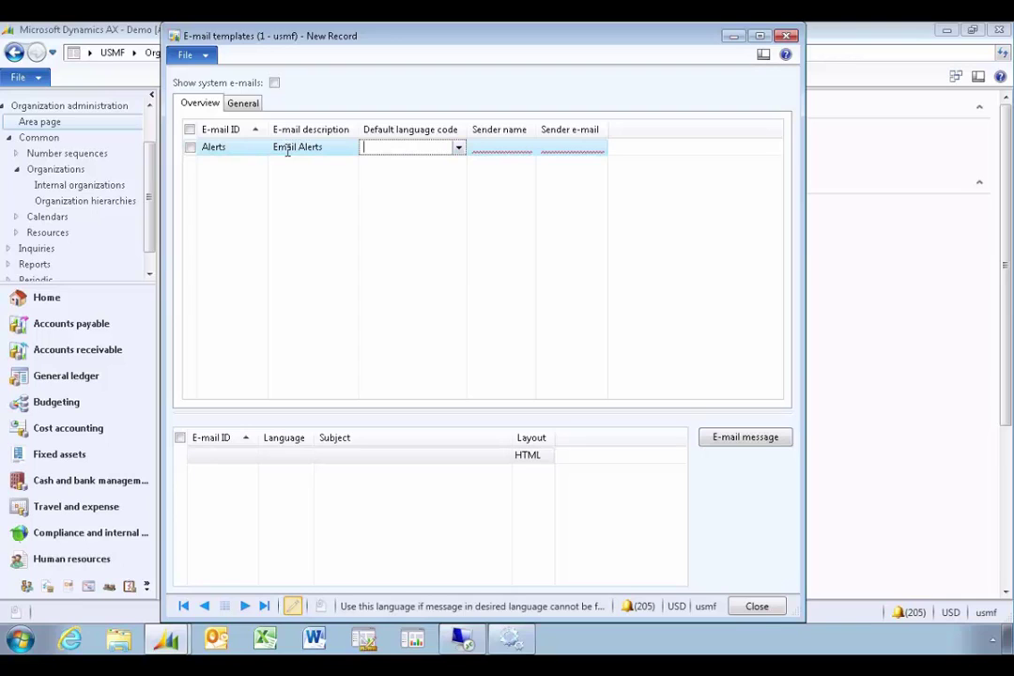
type("en")
key("alt+Down")
key("Down")
key("Down")
key("Down")
key("Down")
key("Down")
key("Down")
key("Down")
key("Down")
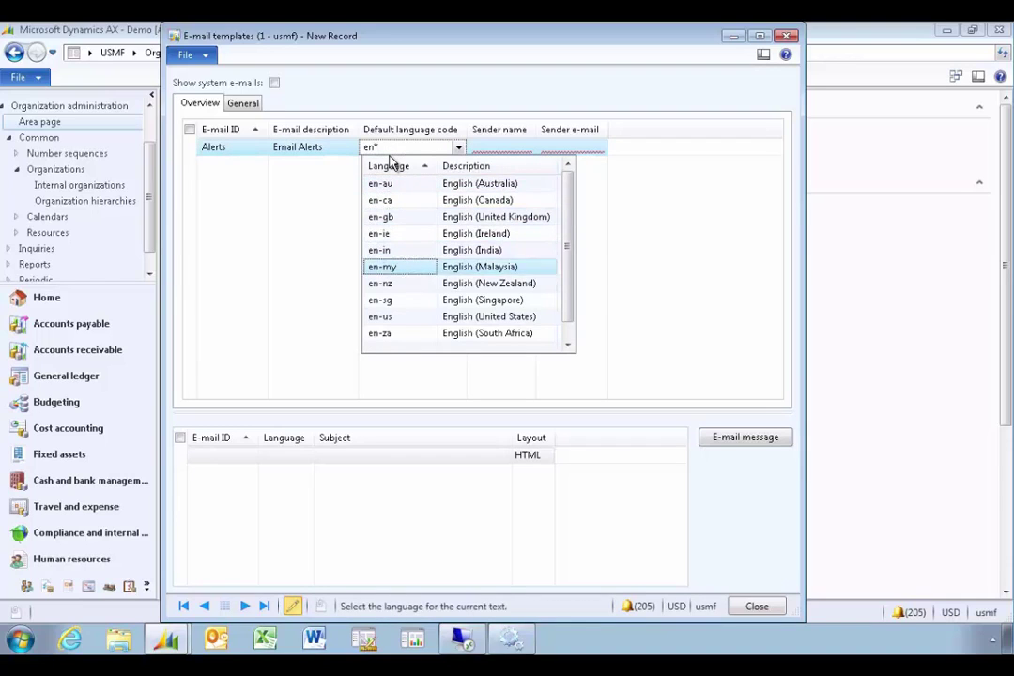
key("Return")
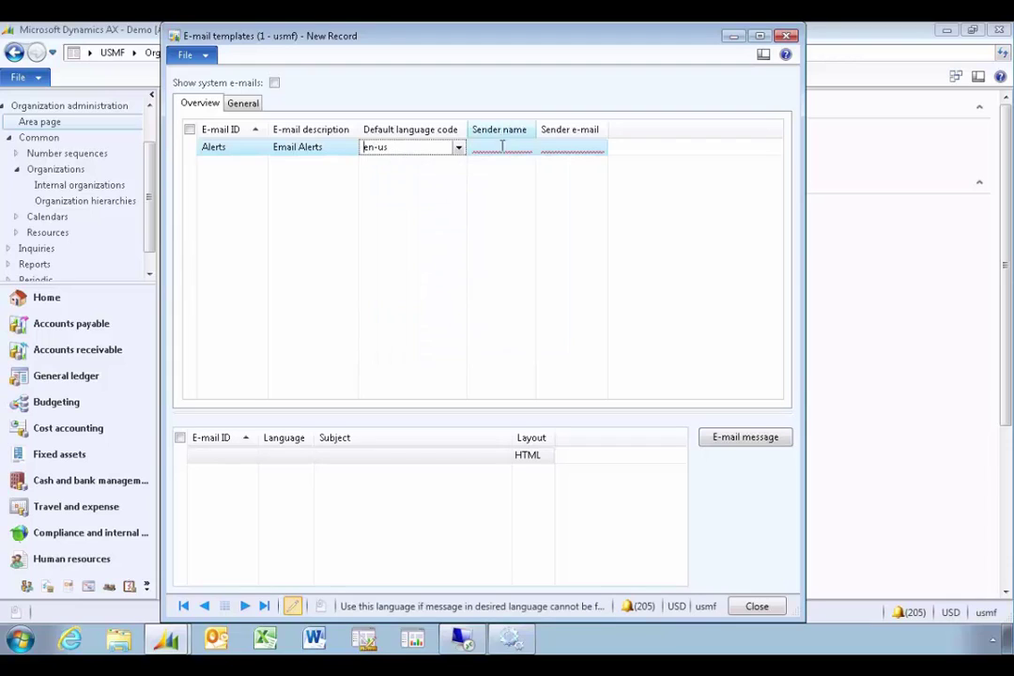
Set the template's sender name to Administrator and fill in the sender e-mail address
left_click(507, 148)
type("A")
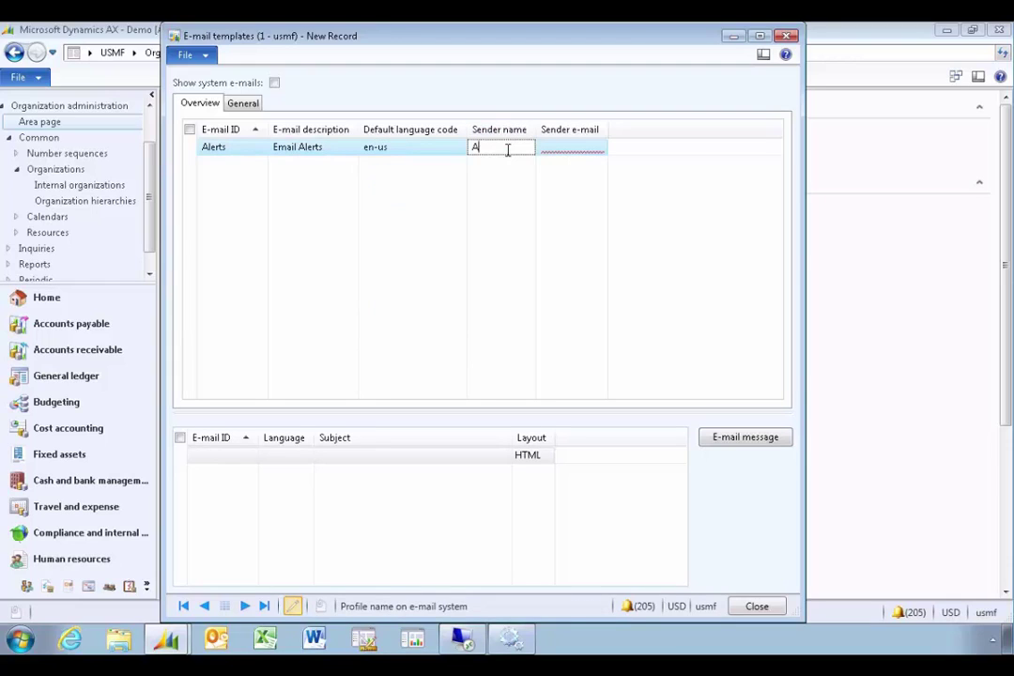
type("dministrator")
key("Tab")
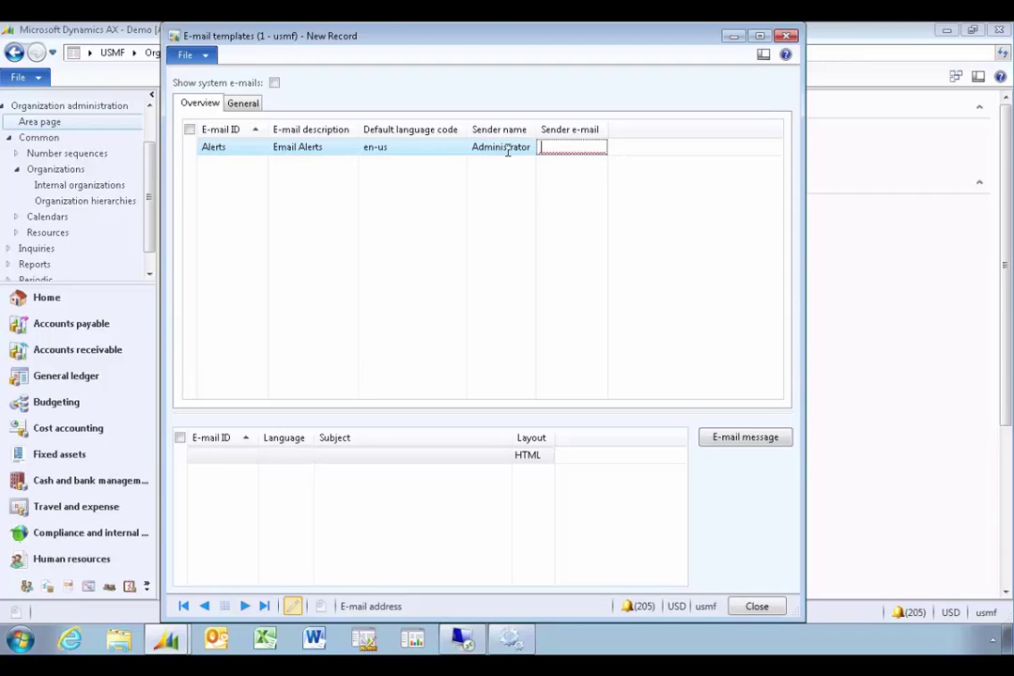
type("ad")
type("ministrator")
type("@contoso.com")
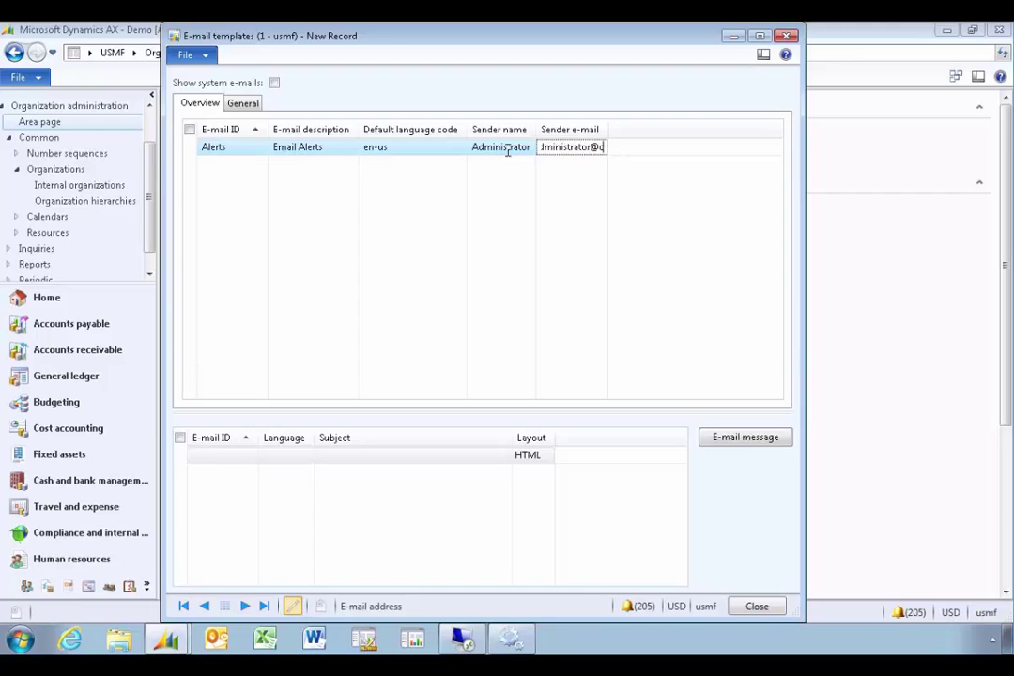
key("Tab")
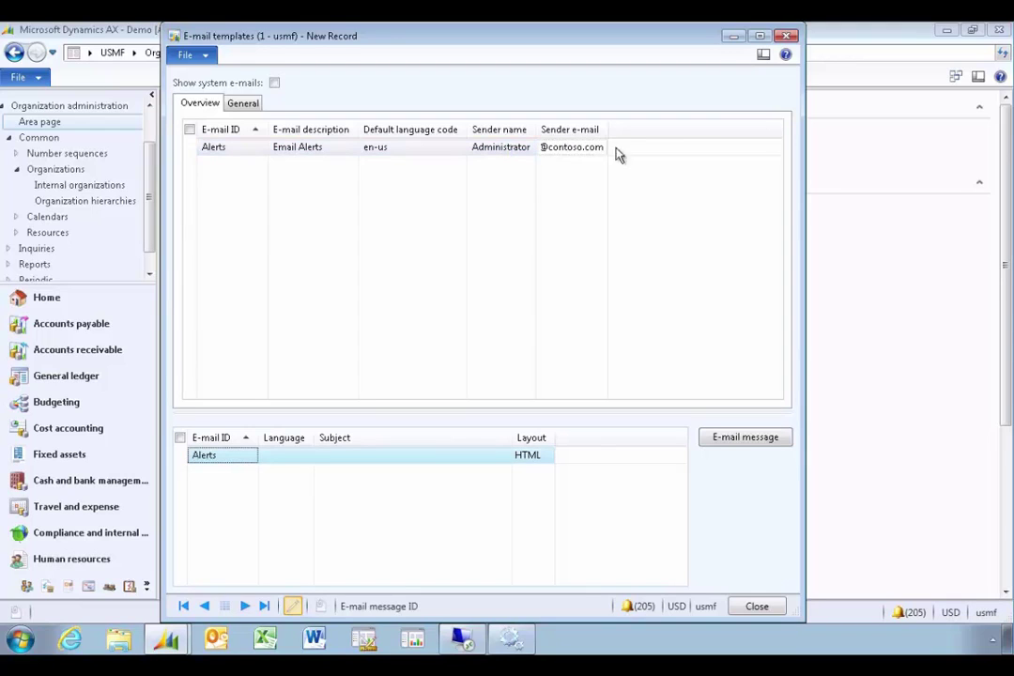
Widen the Sender name and Sender e-mail columns to show full values
left_click_drag(606, 128, 679, 131)
left_click_drag(531, 132, 556, 132)
left_click(512, 147)
left_click(585, 147)
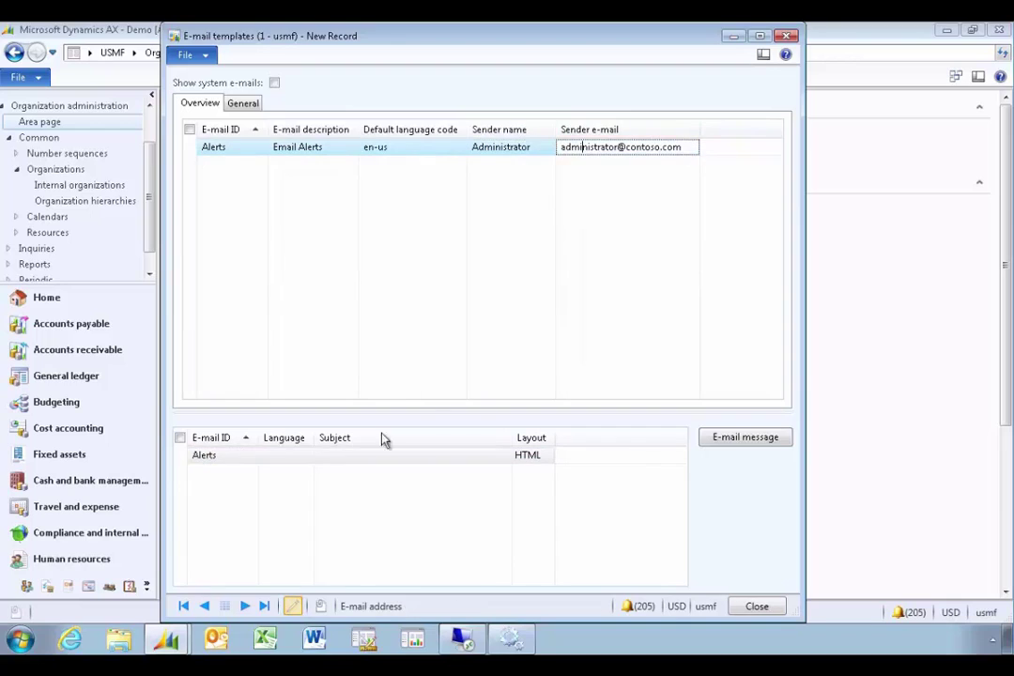
Give the Alerts message language en-us and subject %event%, then edit its body
left_click(247, 458)
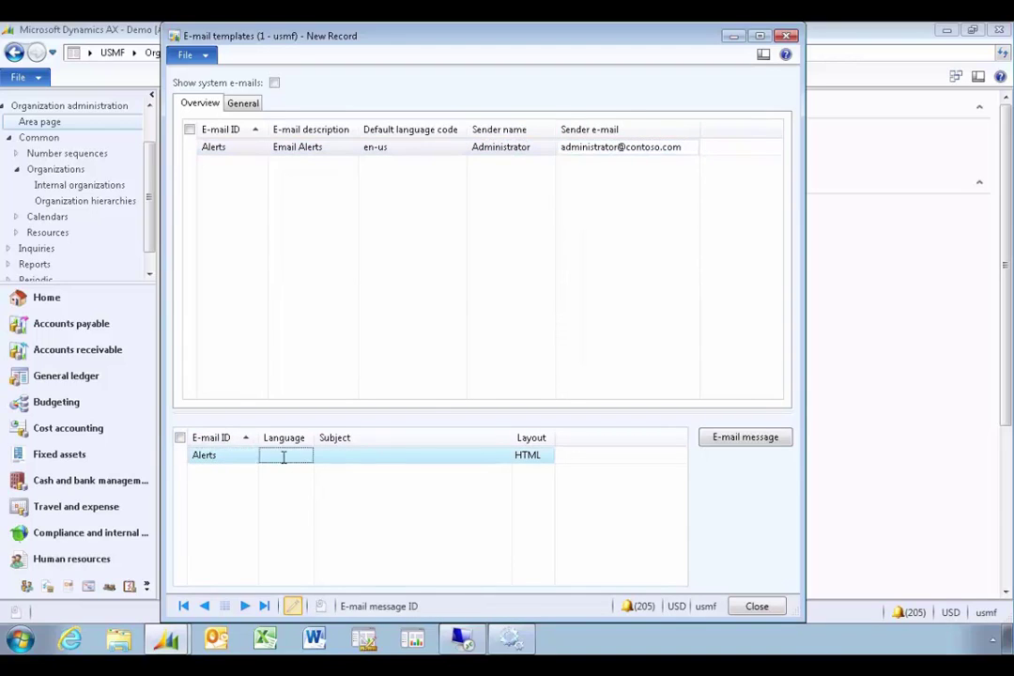
left_click(282, 455)
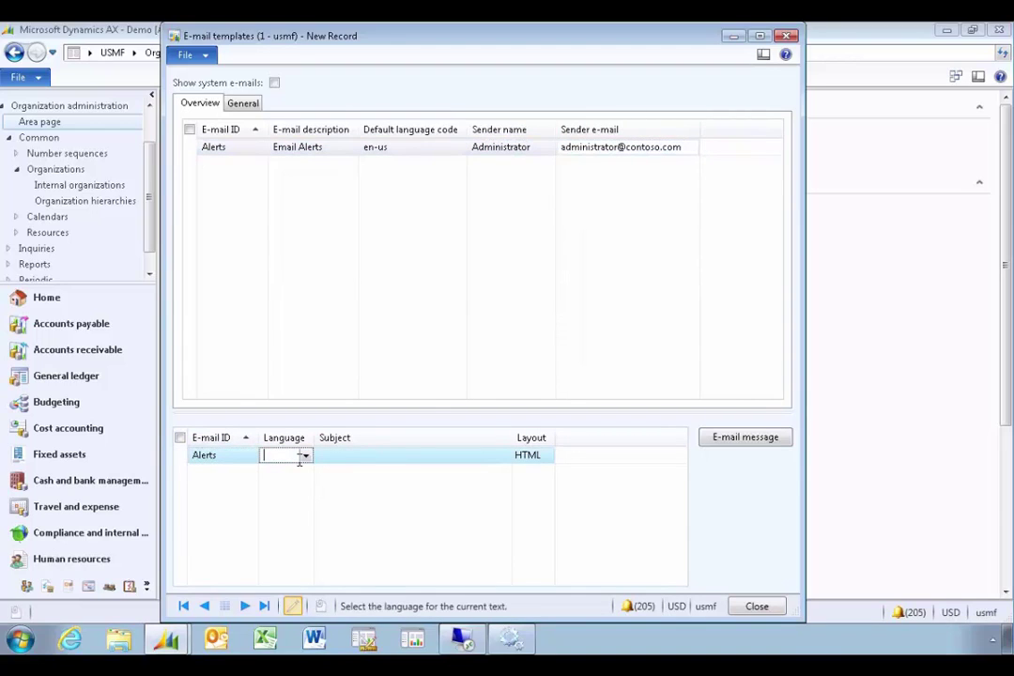
key("Down")
key("Down")
key("Down")
key("Down")
key("Down")
key("Down")
key("Down")
key("Down")
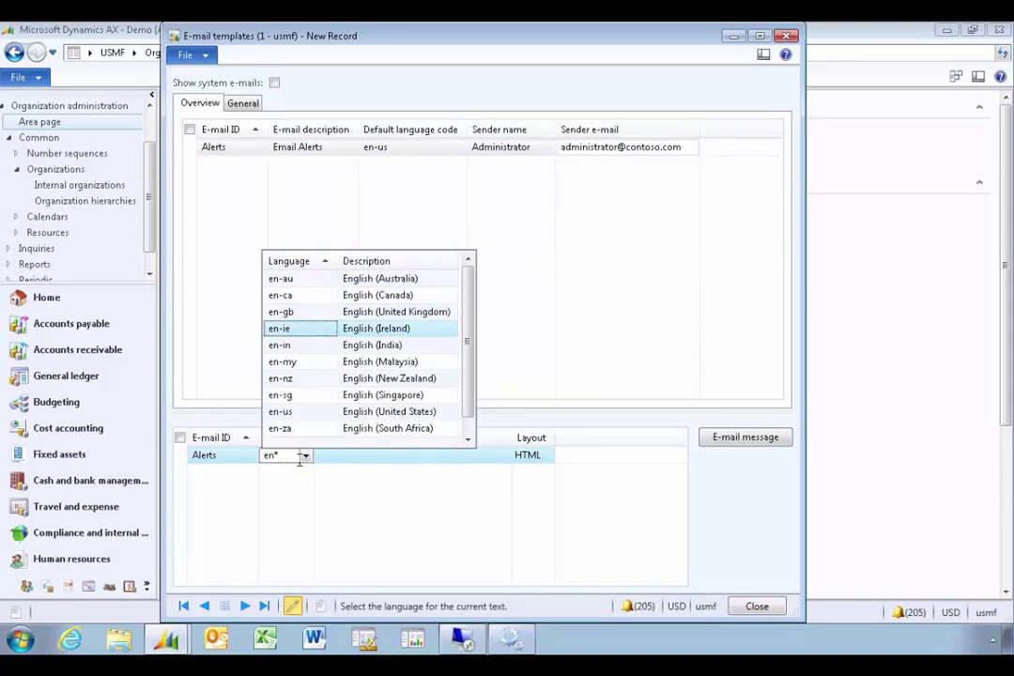
key("Return")
key("Tab")
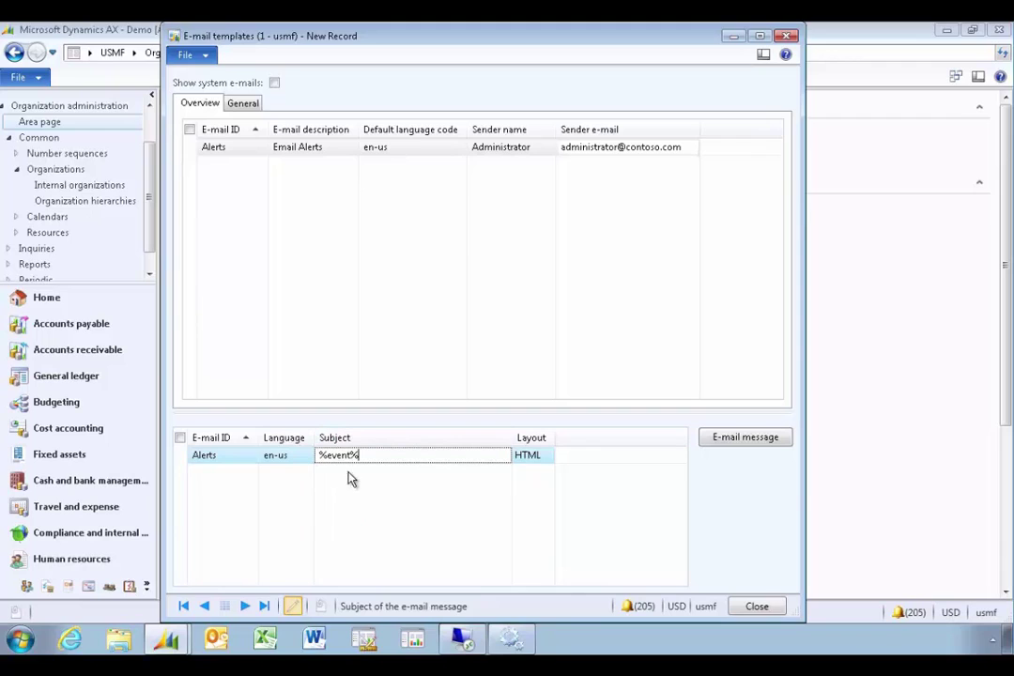
left_click(310, 456)
left_click(351, 455)
left_click(723, 443)
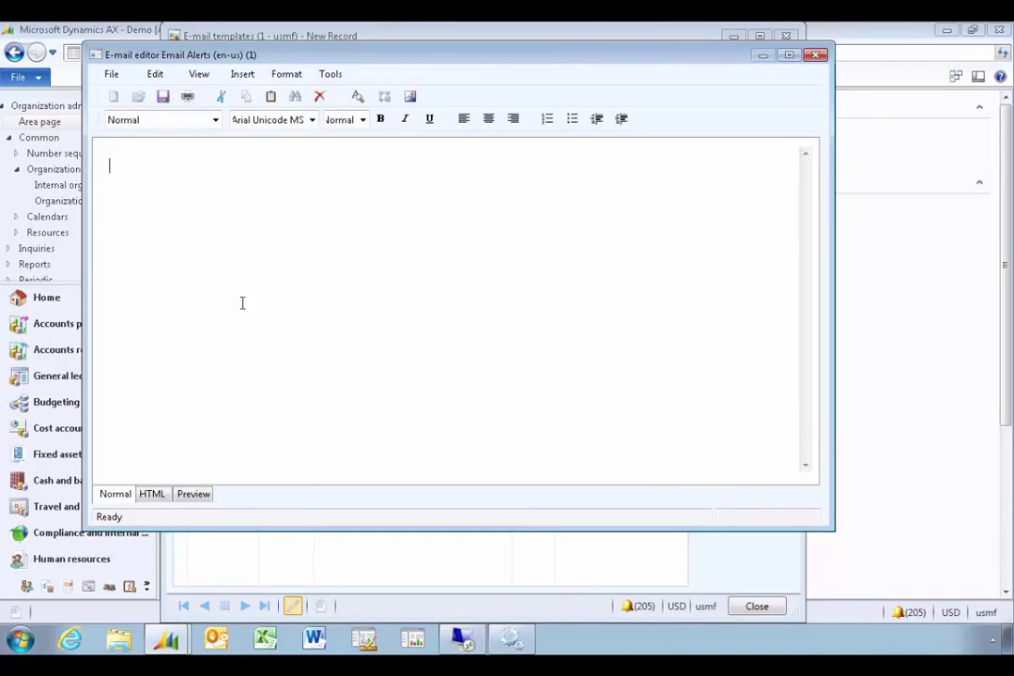
Open the AXPS_SF000_EmailFromAOS file from C:\Temp in Notepad
left_click(121, 641)
left_click(193, 375)
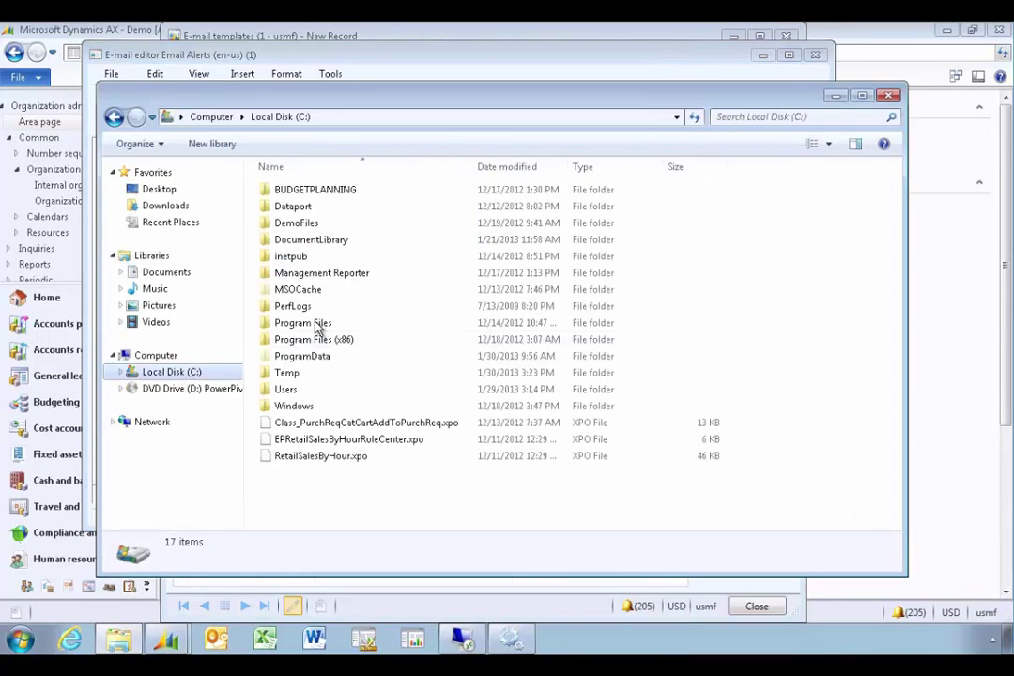
double_click(287, 373)
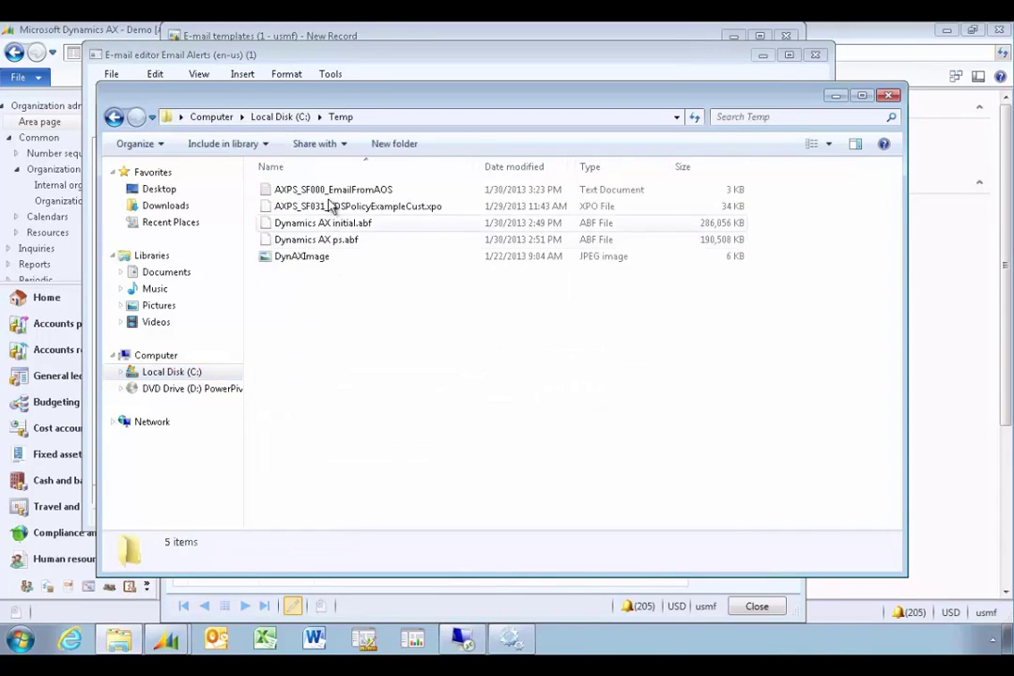
double_click(328, 190)
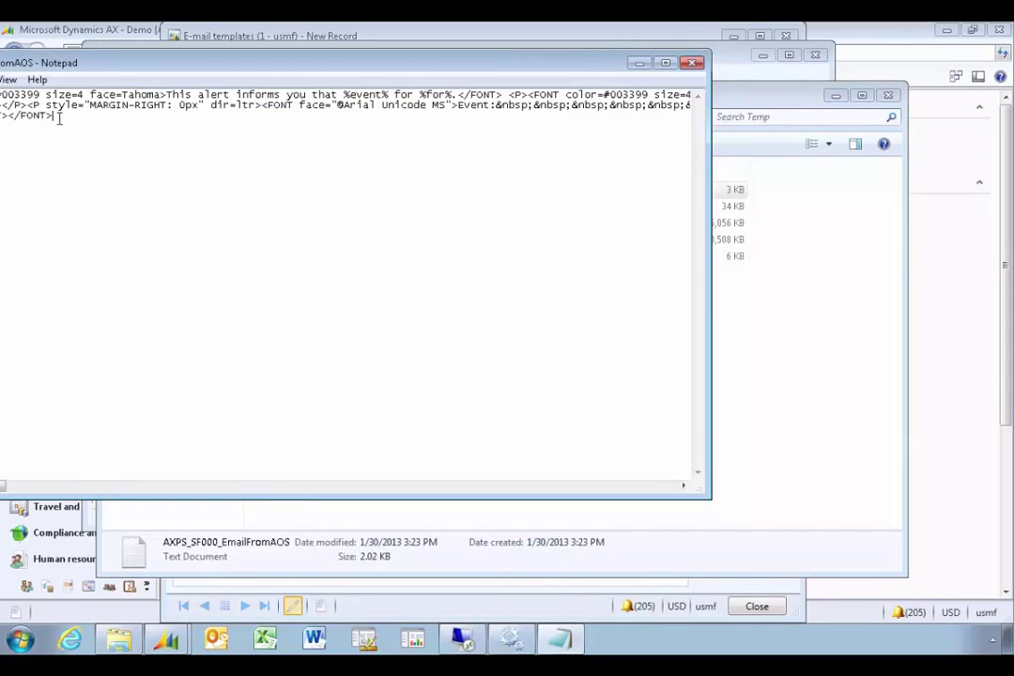
Copy all its HTML text, close Notepad and return to the e-mail editor
key("ctrl+a")
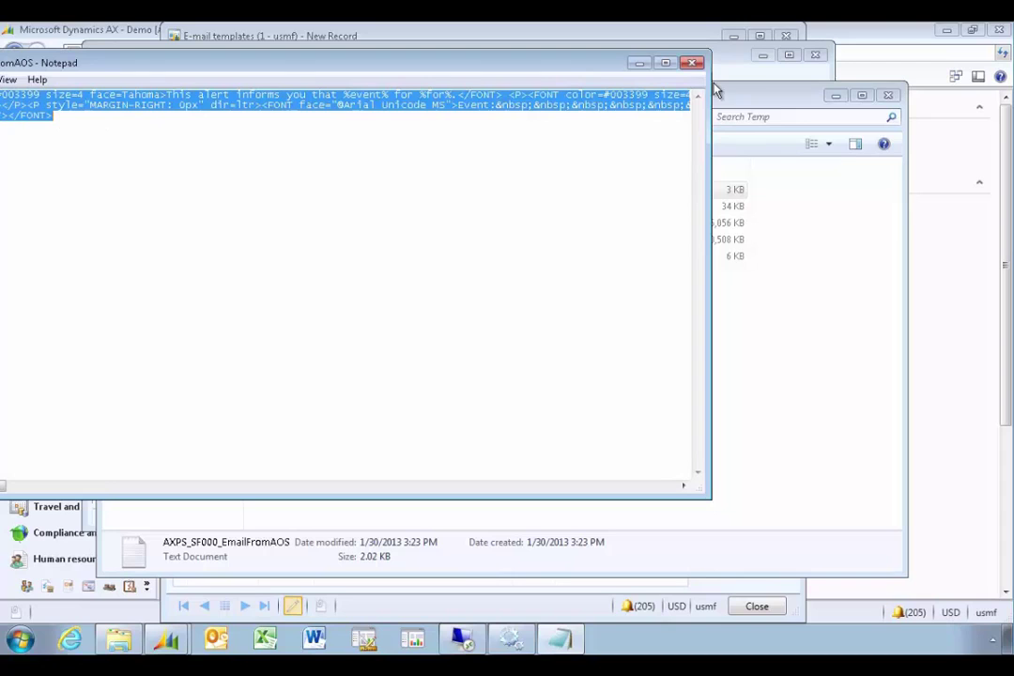
left_click(691, 63)
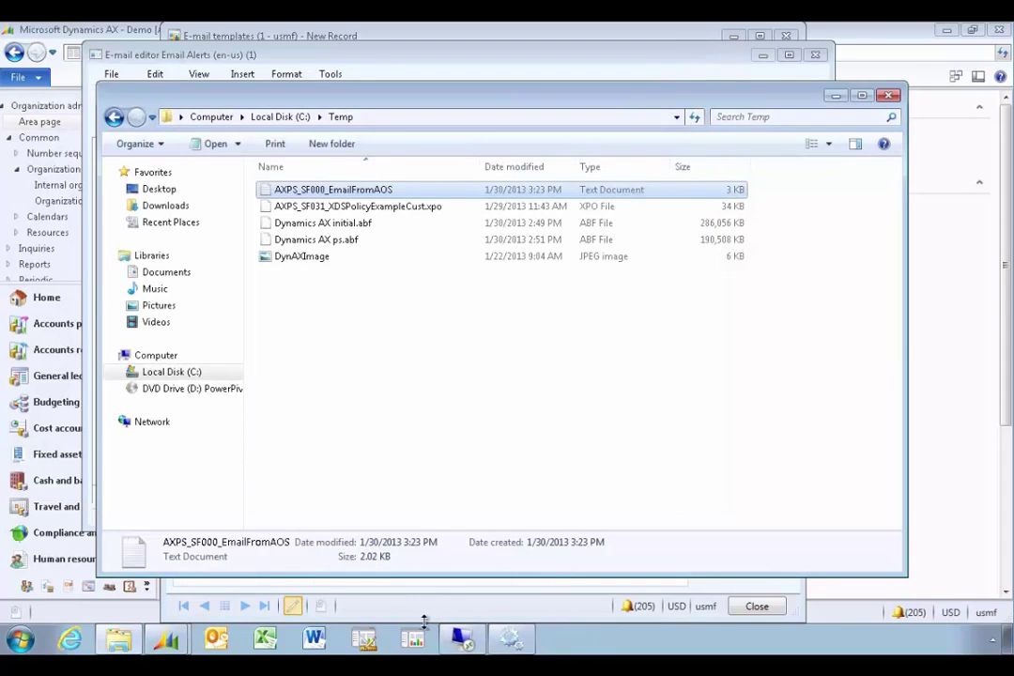
mouse_move(167, 639)
left_click(162, 602)
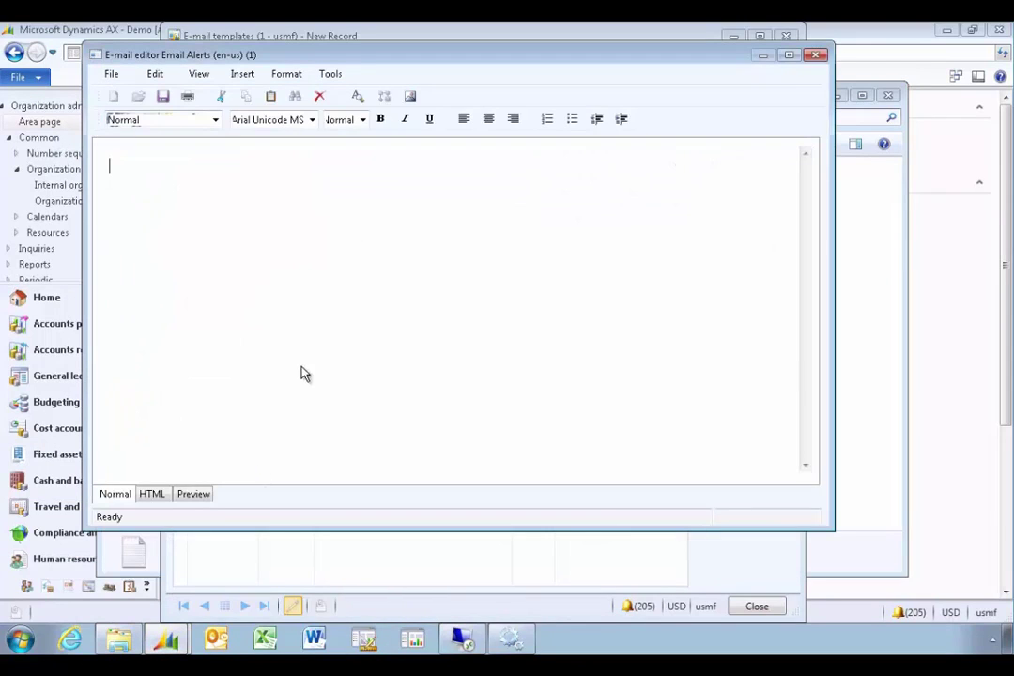
Paste the HTML alert template into the Alerts message body, preview it, and enlarge the editor to review it
left_click(152, 494)
key("ctrl+v")
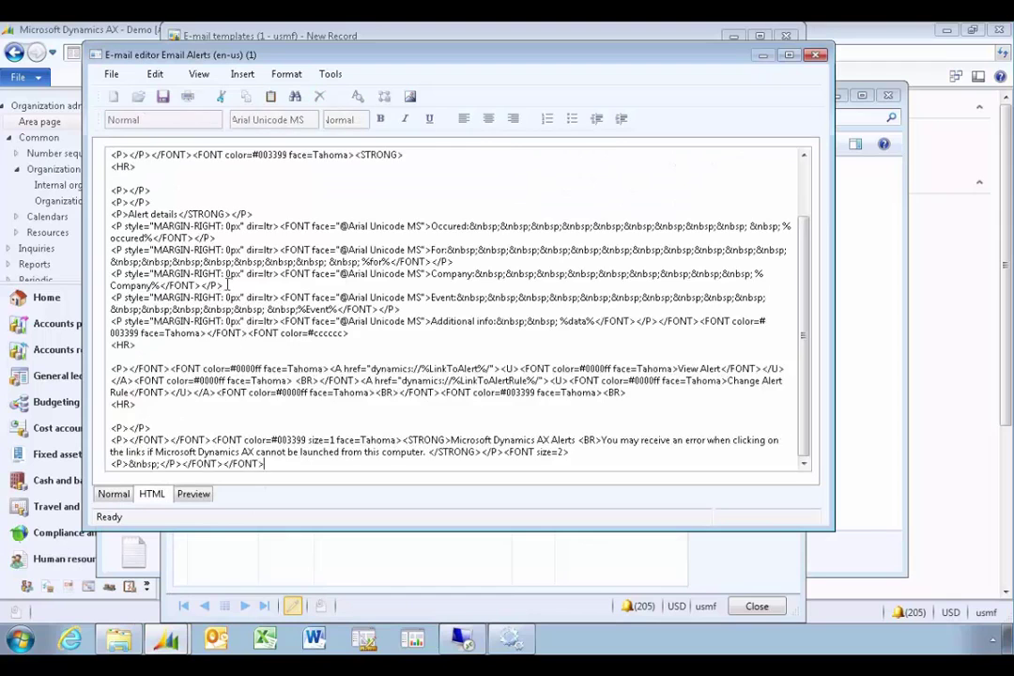
left_click(192, 494)
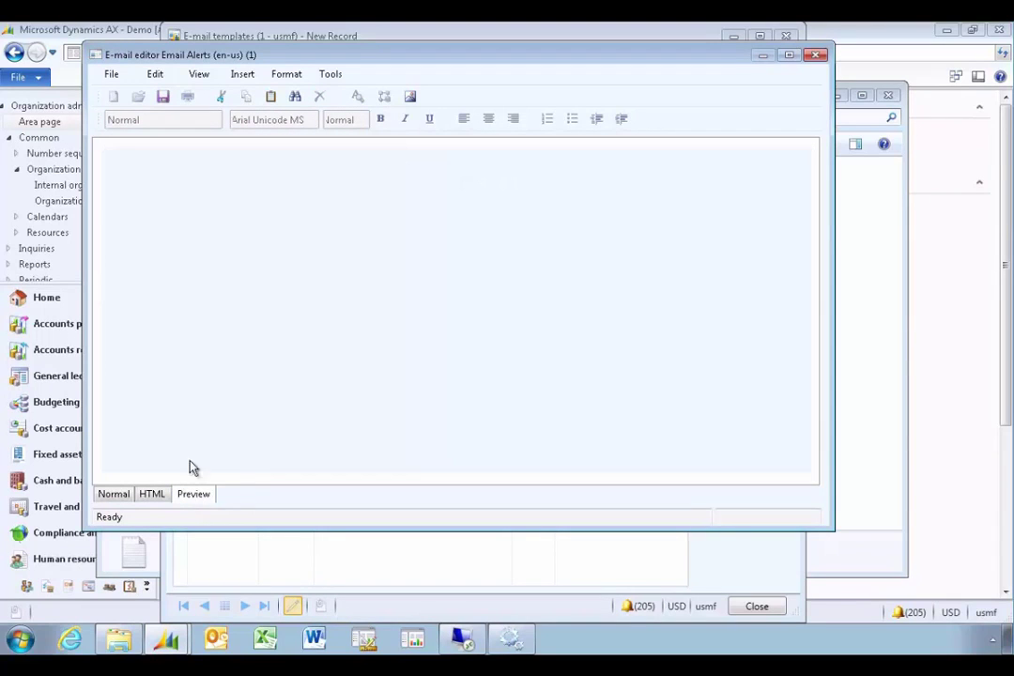
left_click(150, 495)
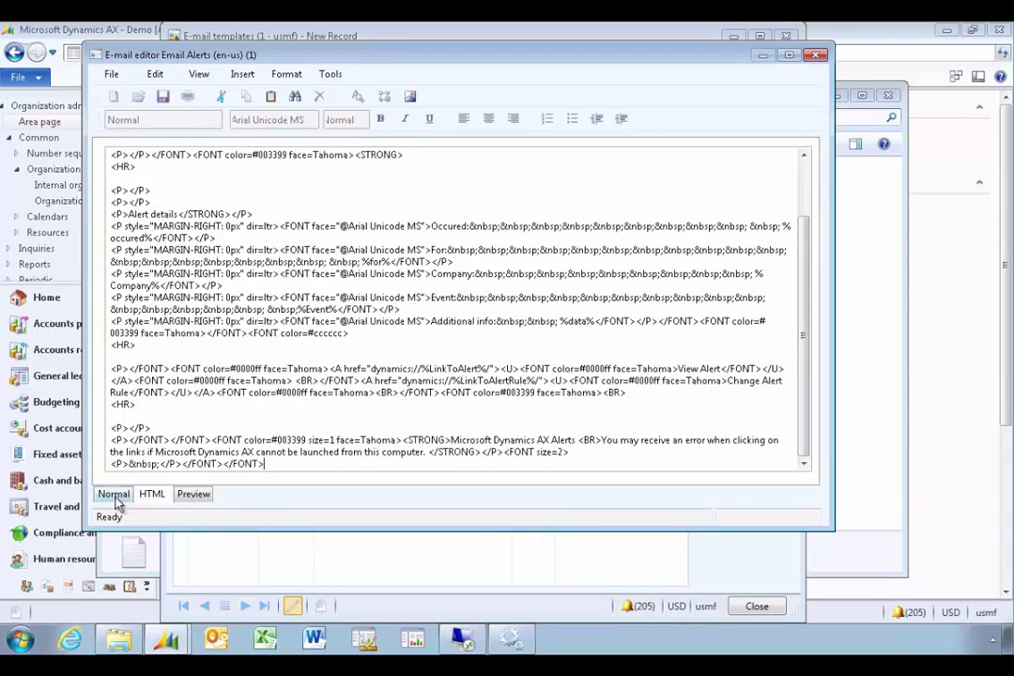
left_click(113, 494)
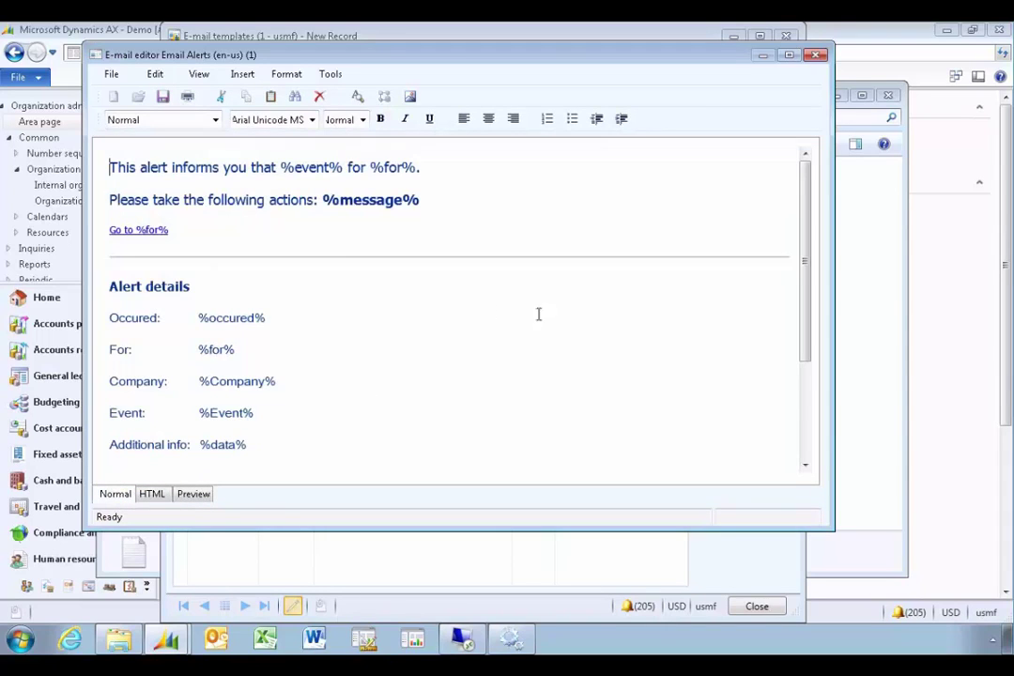
left_click_drag(831, 529, 850, 557)
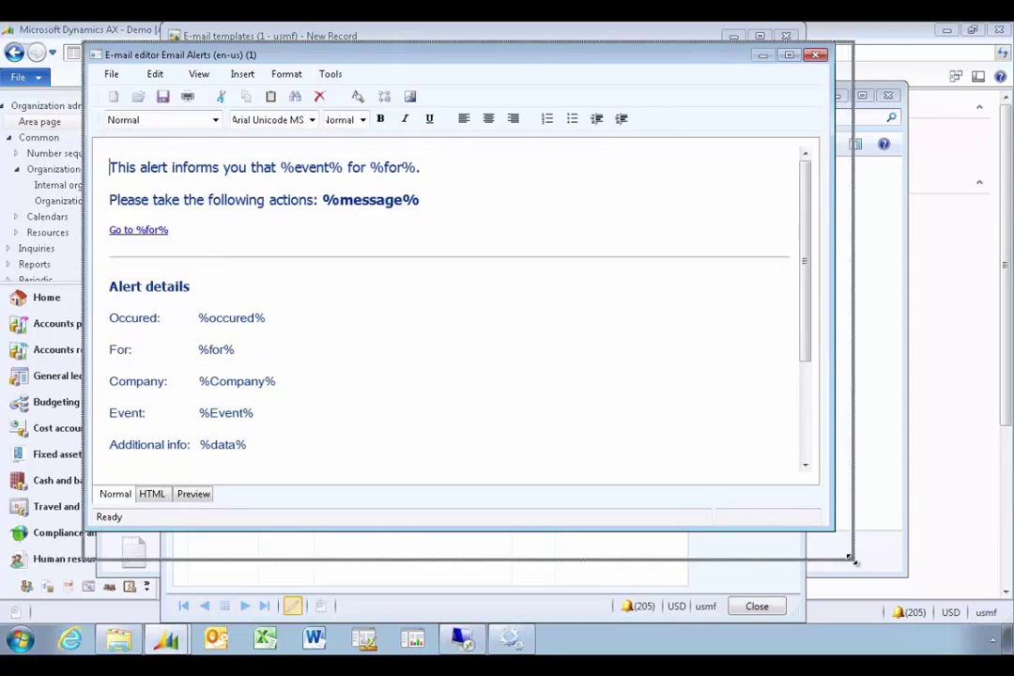
left_click_drag(824, 402, 826, 494)
Close the e-mail editor and the E-mail templates form after checking the Alerts subject
left_click_drag(828, 436, 817, 325)
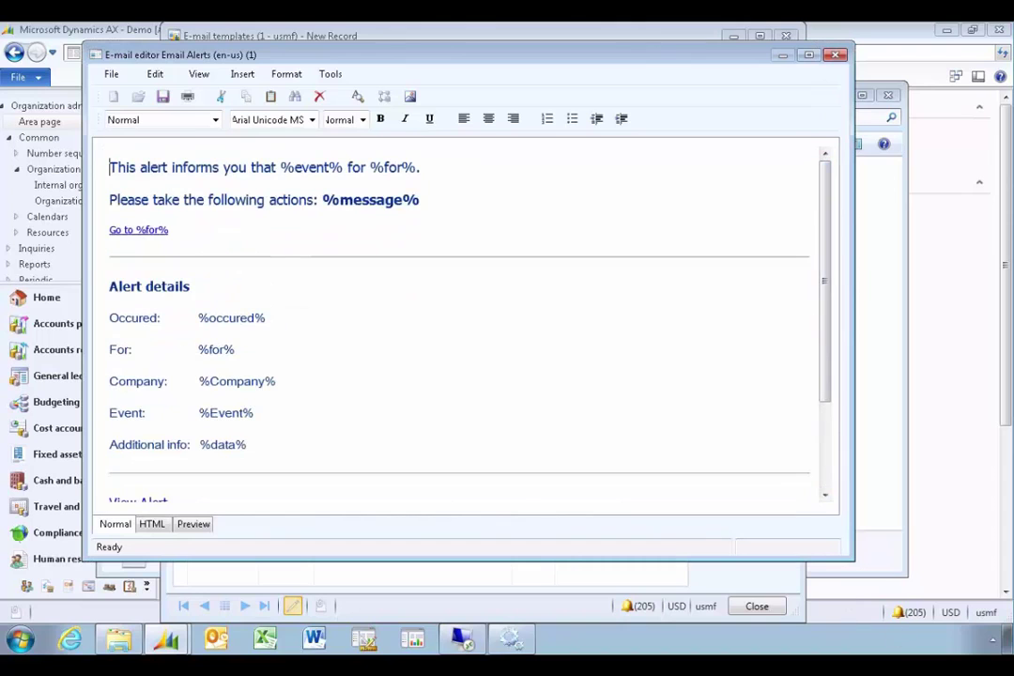
left_click(834, 55)
key("Escape")
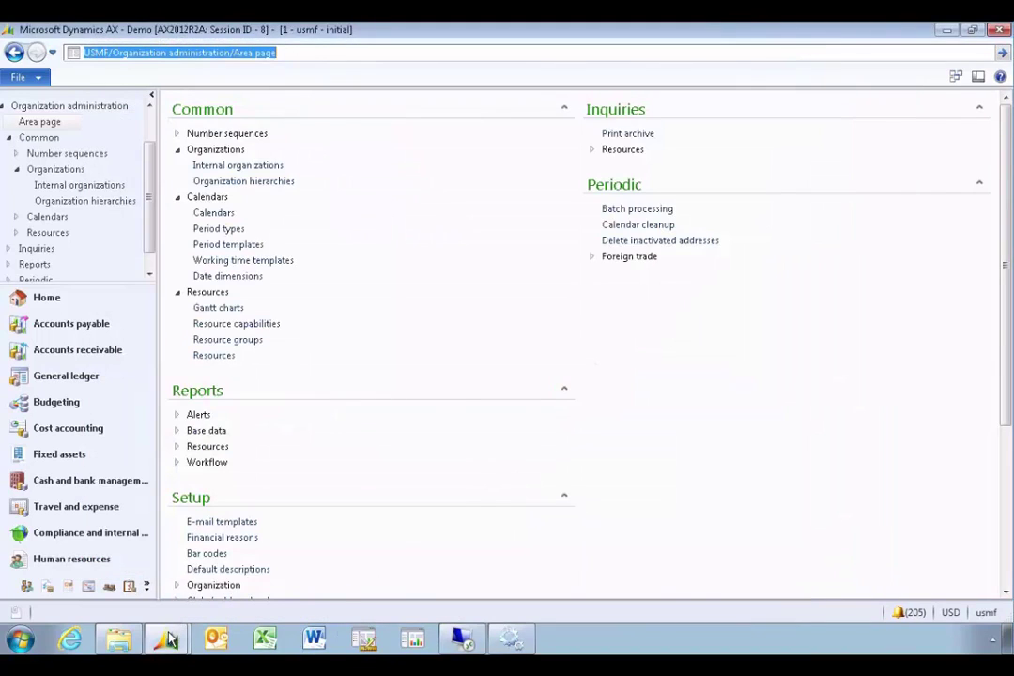
left_click(165, 639)
left_click(155, 601)
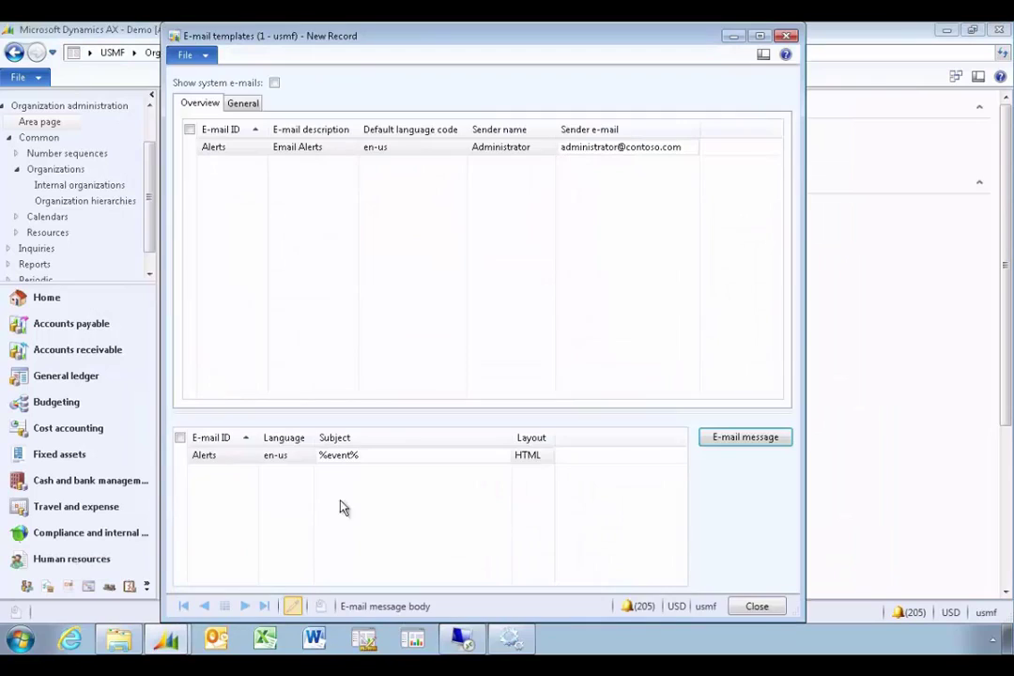
left_click(450, 455)
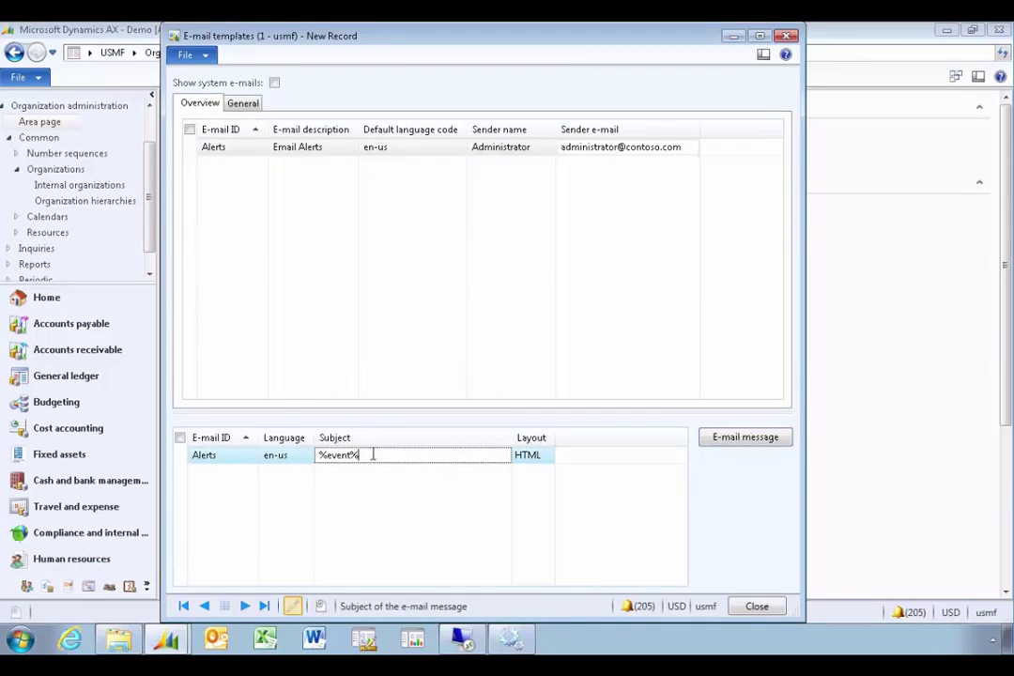
left_click(754, 605)
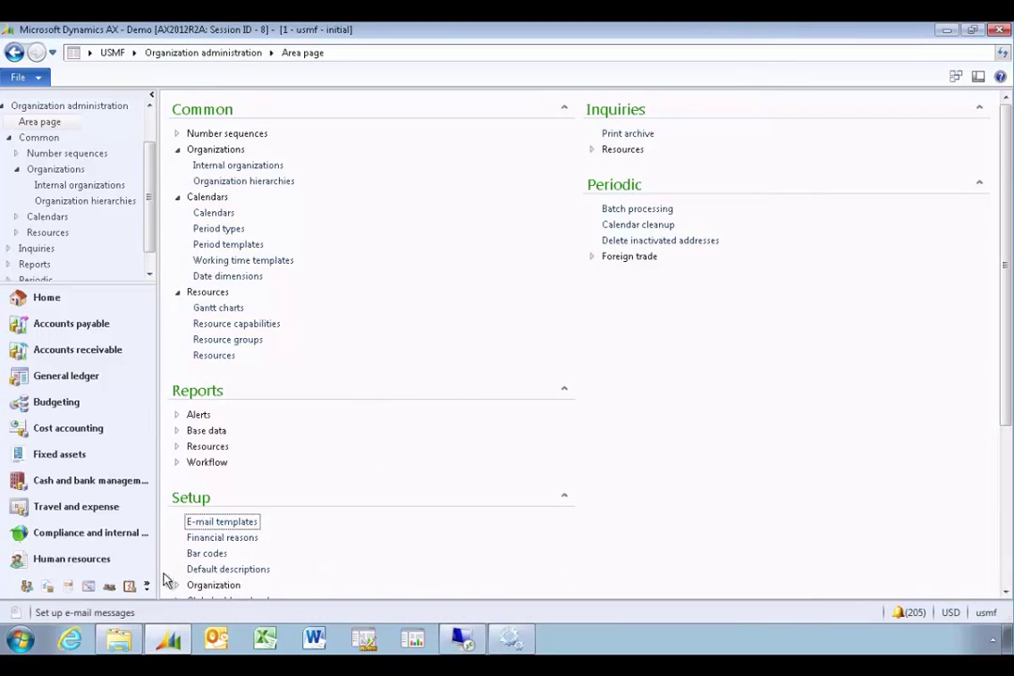
left_click(147, 588)
Switch from System administration back to the Organization administration area page
left_click(174, 611)
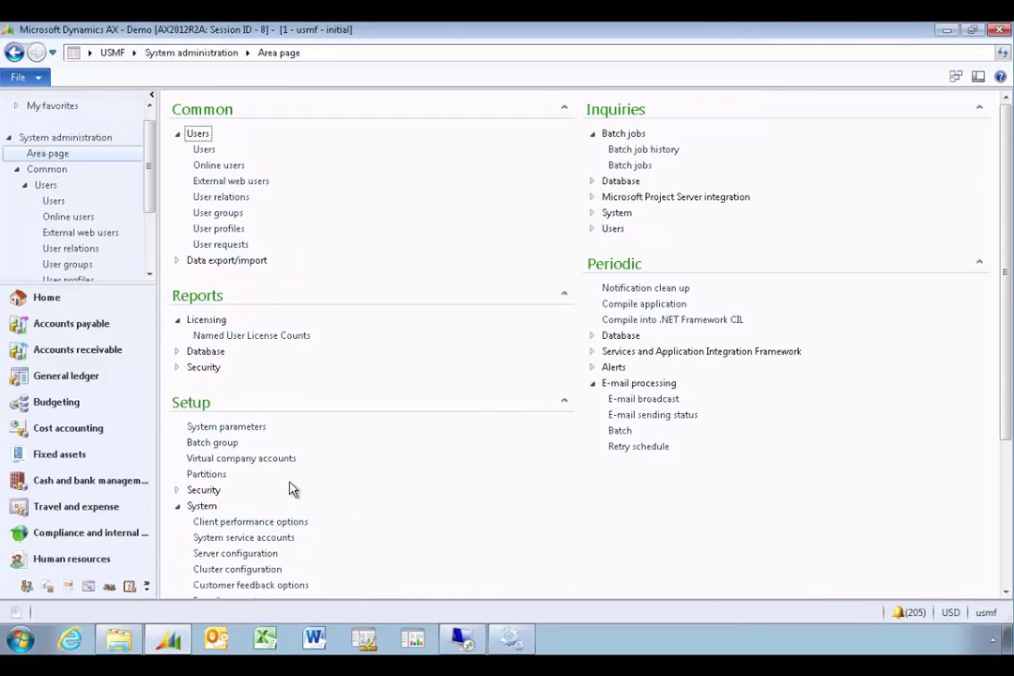
scroll(289, 484, "down", 3)
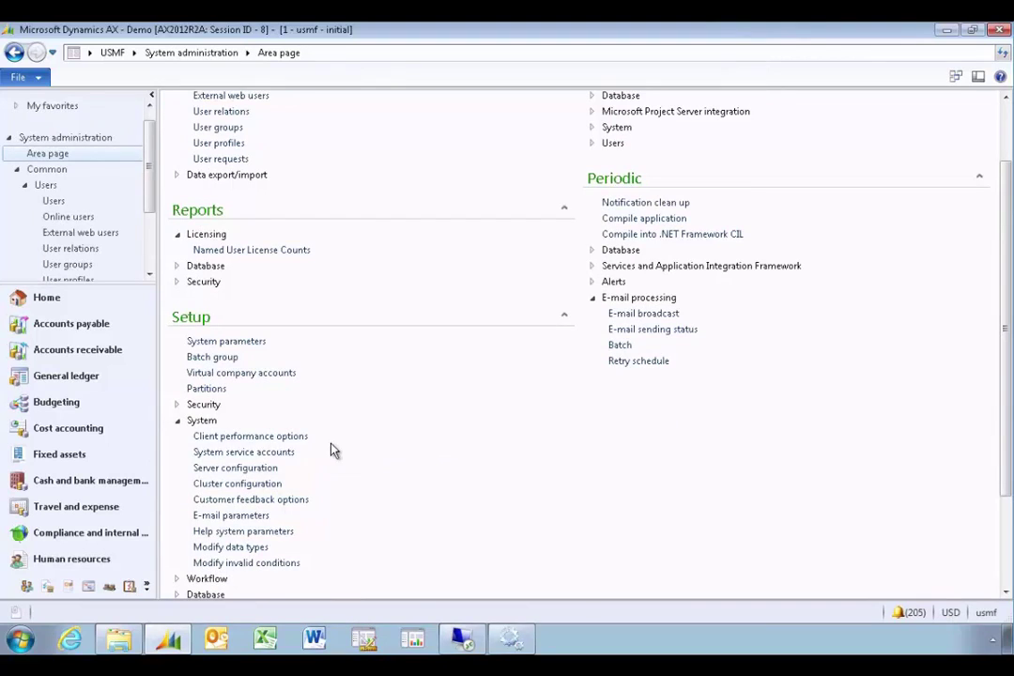
left_click(179, 420)
left_click(147, 587)
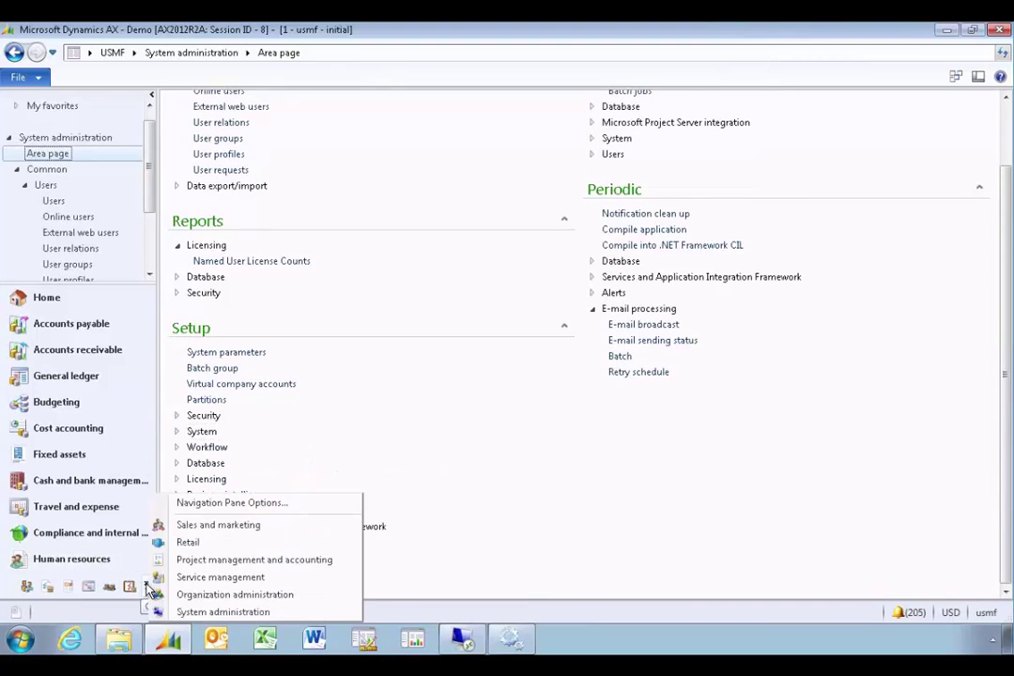
left_click(159, 596)
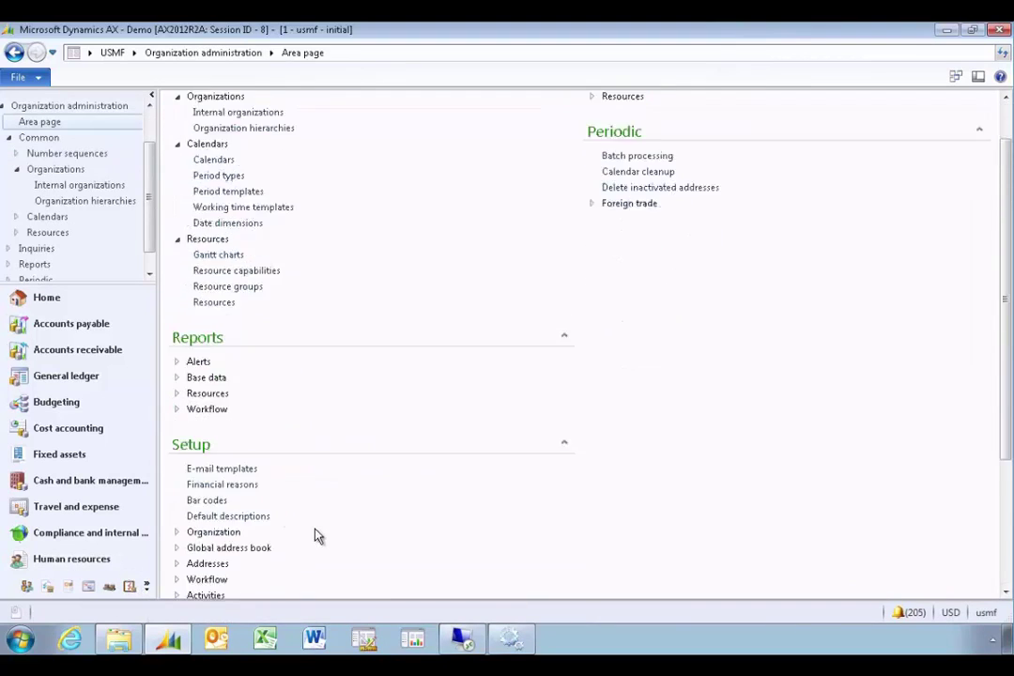
scroll(316, 536, "down", 3)
Set the Alert parameters E-mail ID to the Alerts template and close the form
left_click(178, 452)
left_click(201, 468)
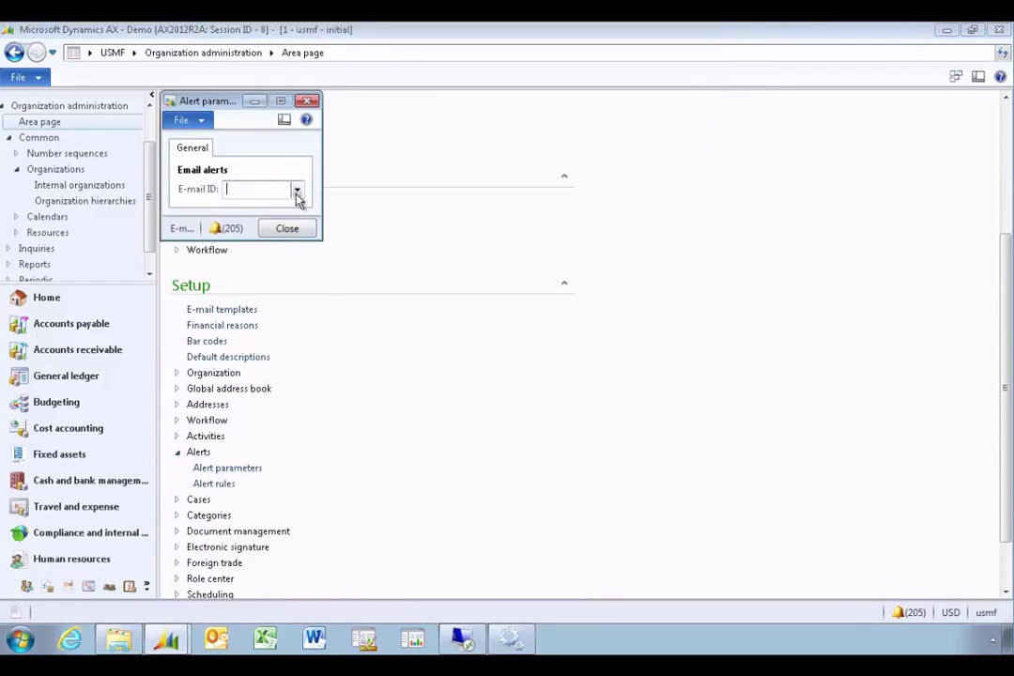
left_click(297, 190)
left_click(252, 232)
left_click(286, 229)
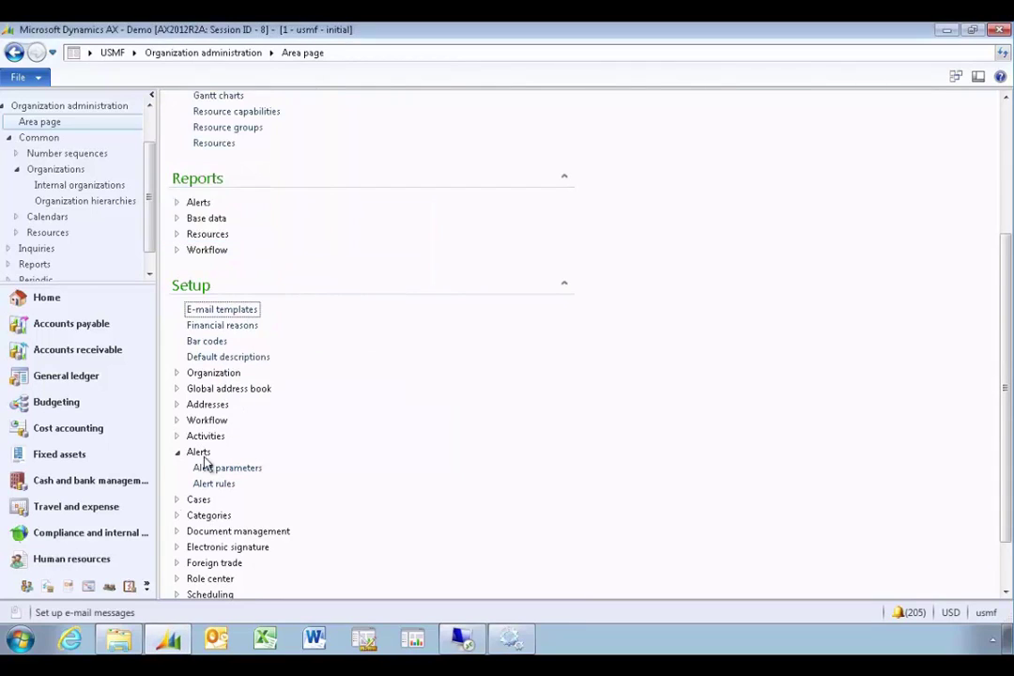
left_click(147, 590)
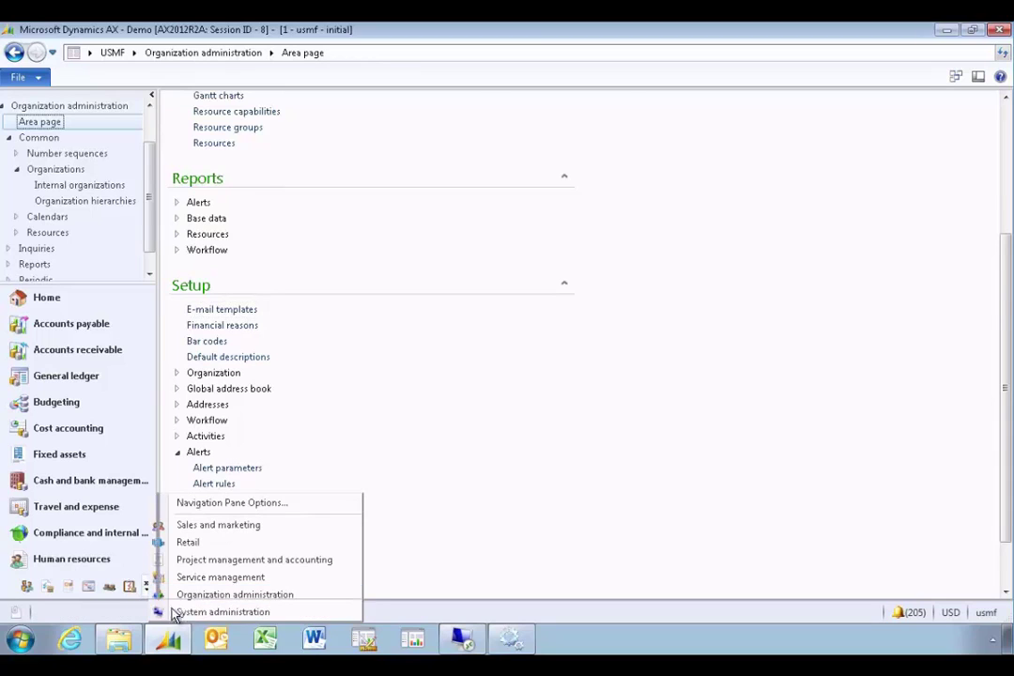
left_click(165, 611)
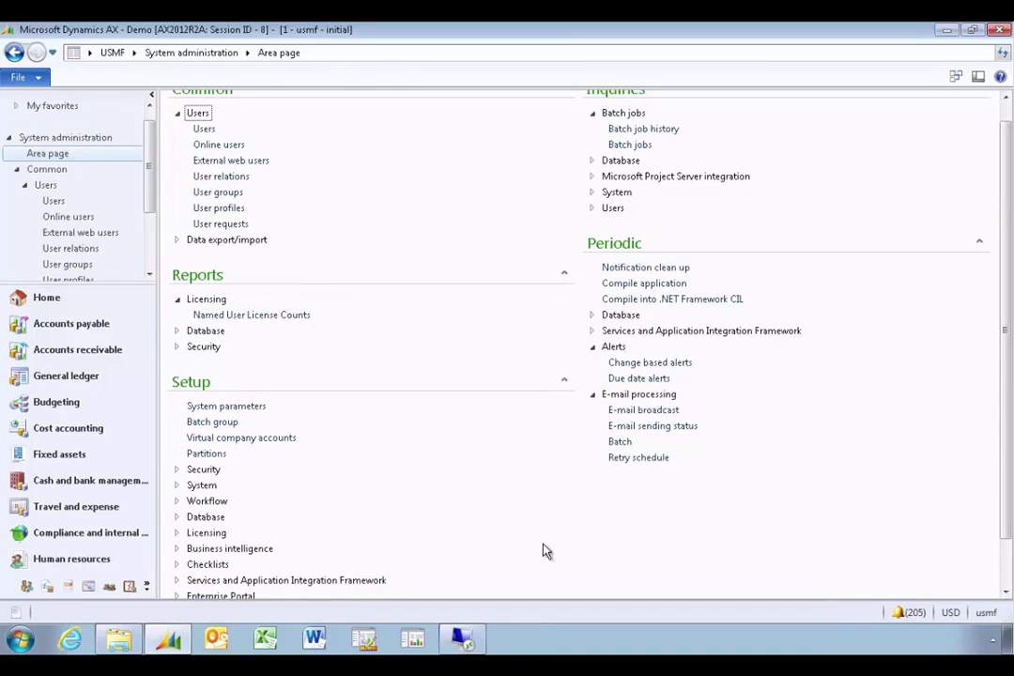
left_click(177, 501)
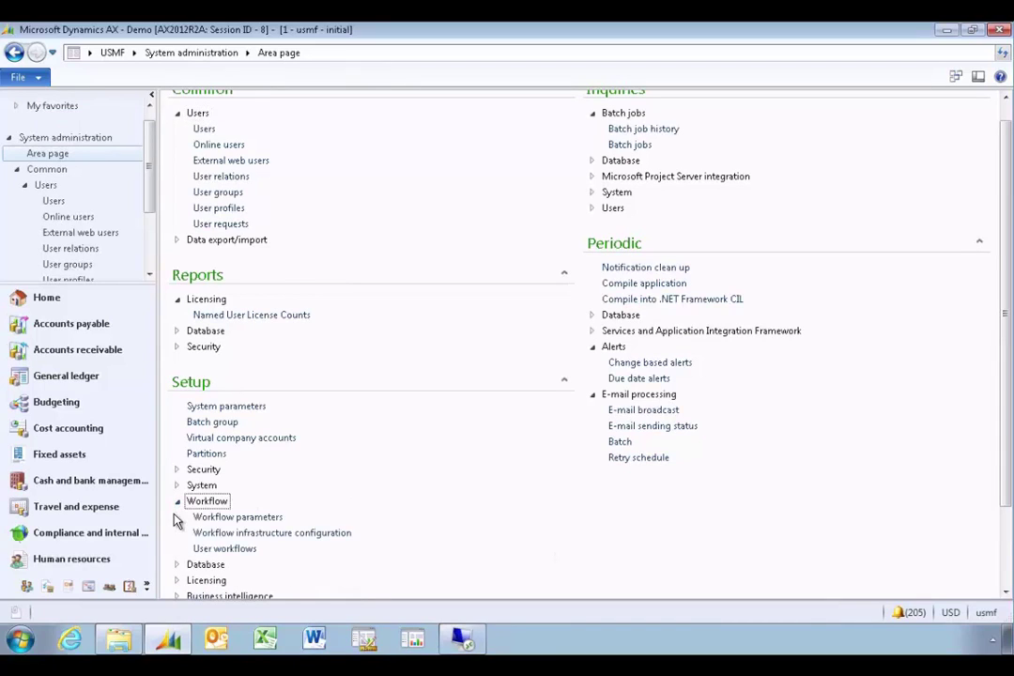
left_click(203, 517)
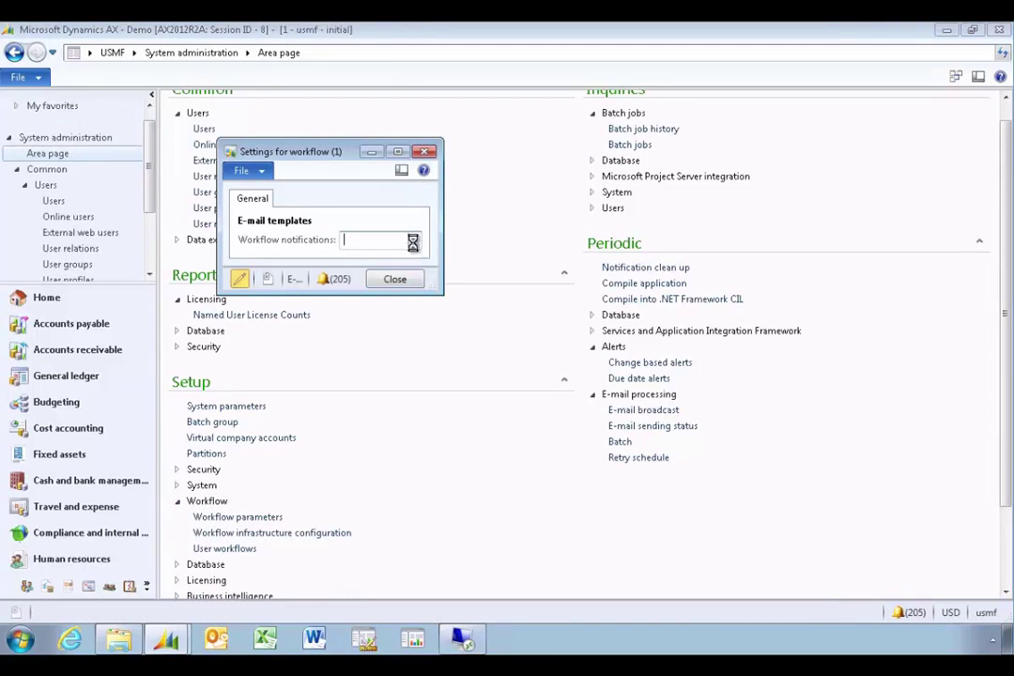
left_click(414, 240)
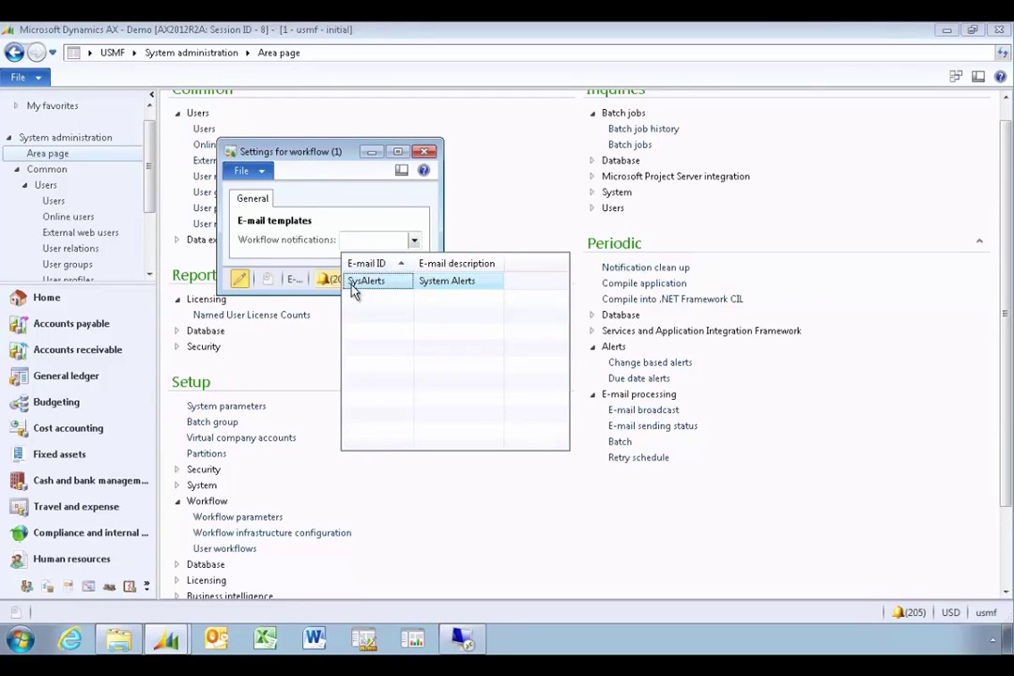
left_click(374, 240)
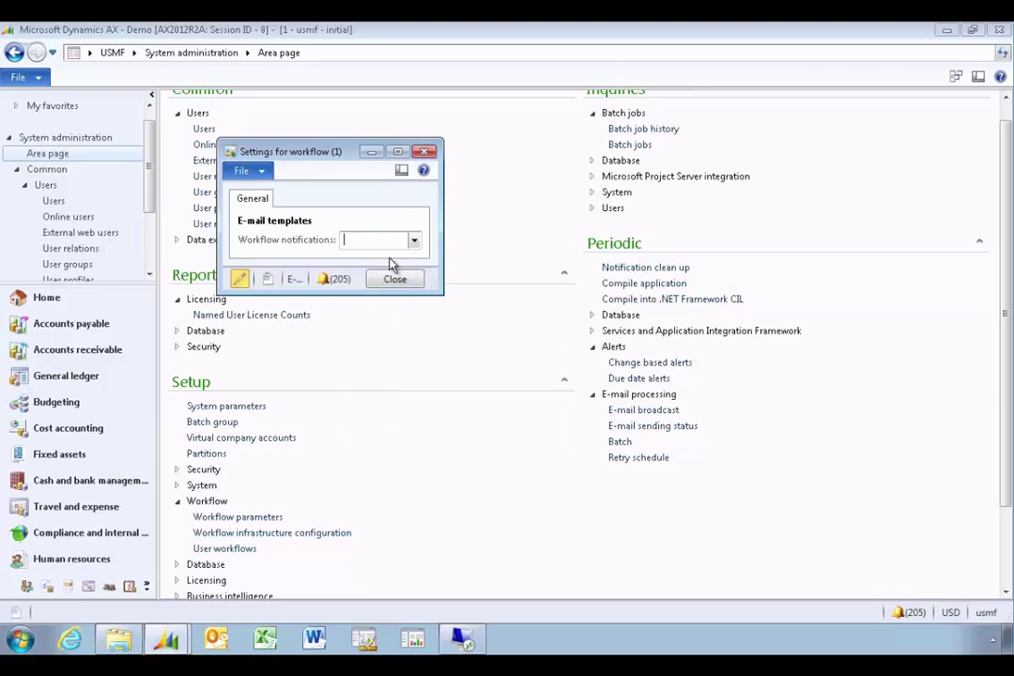
left_click(413, 240)
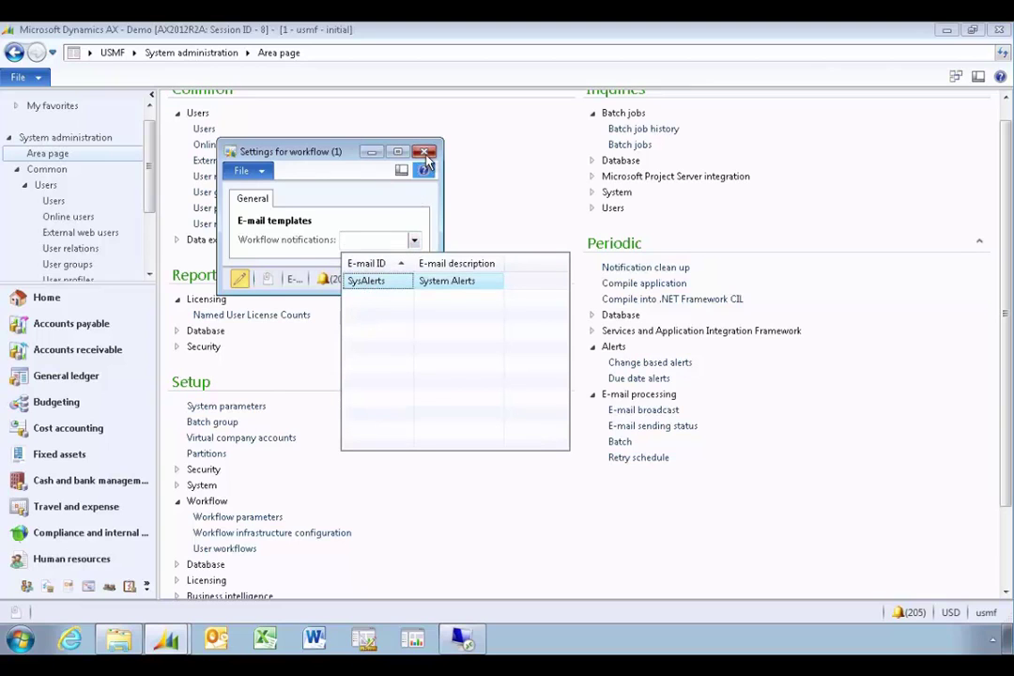
left_click(425, 153)
left_click(146, 586)
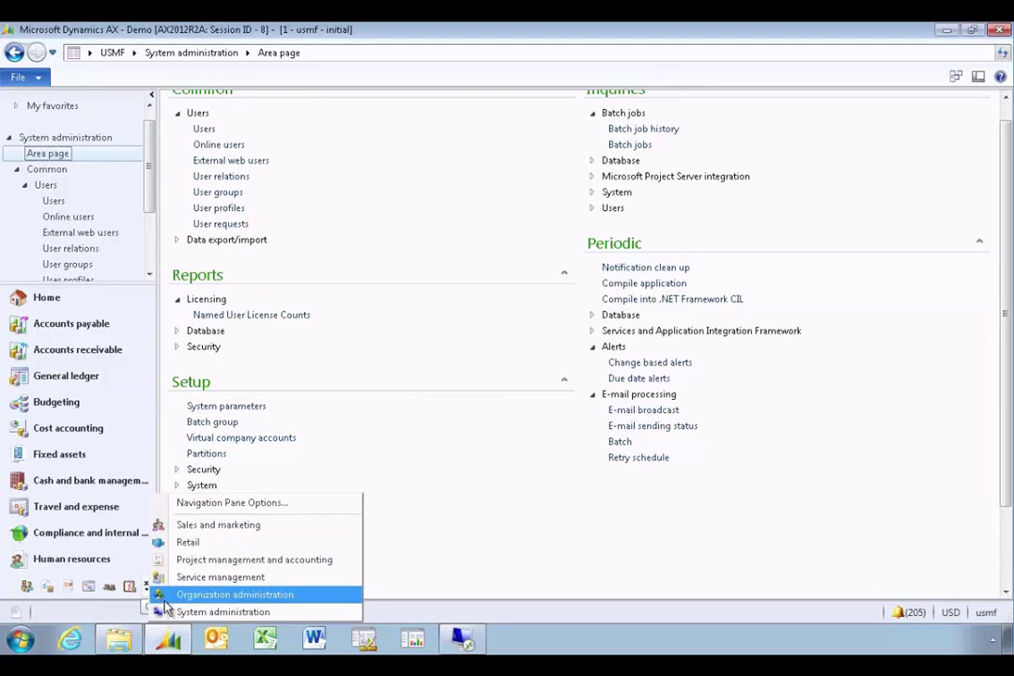
left_click(169, 611)
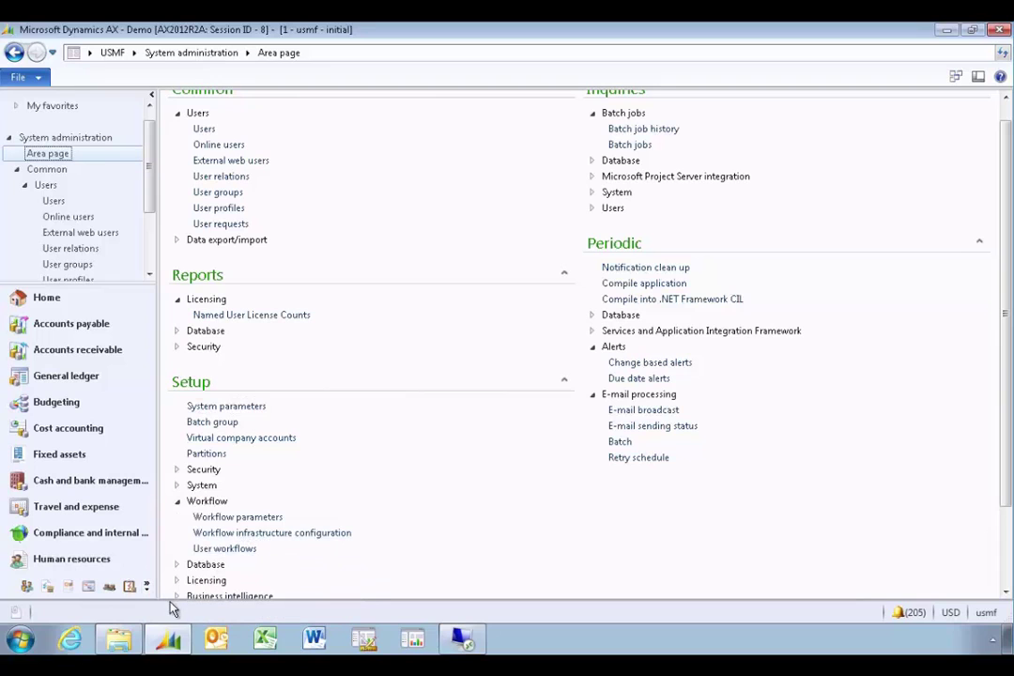
left_click(147, 586)
left_click(216, 596)
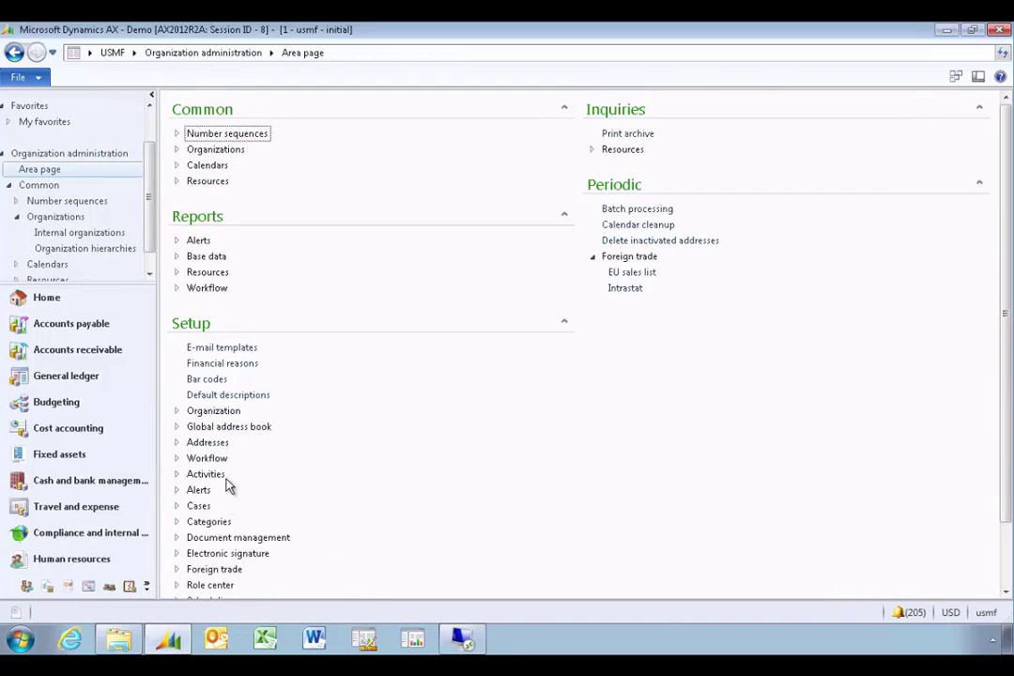
Show system e-mails in E-mail templates and delete the SysAlerts record
left_click(205, 352)
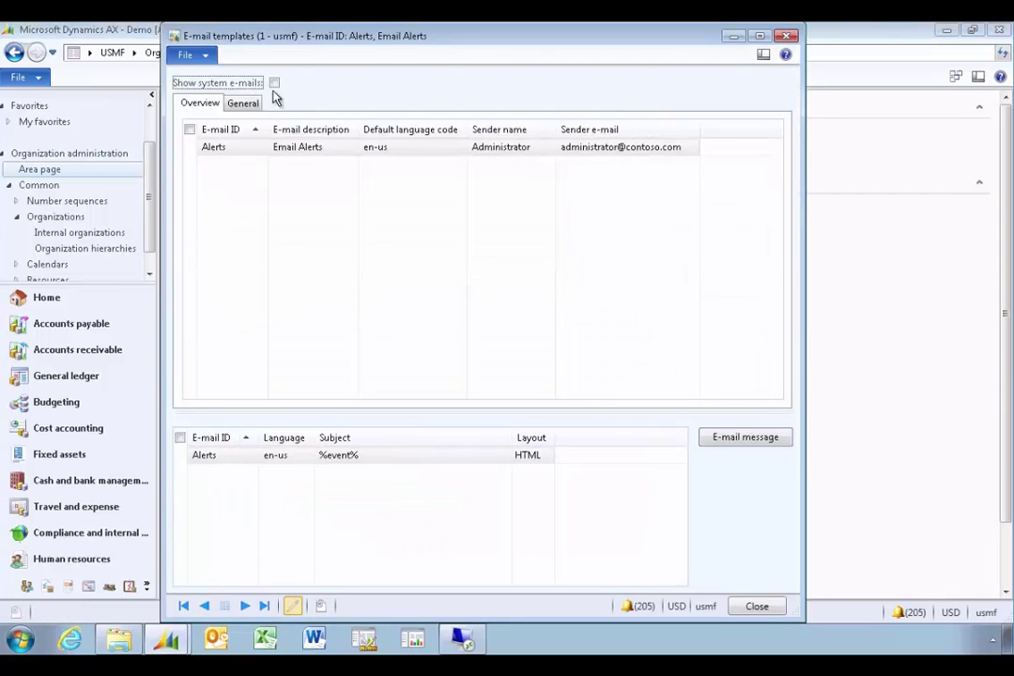
left_click(274, 83)
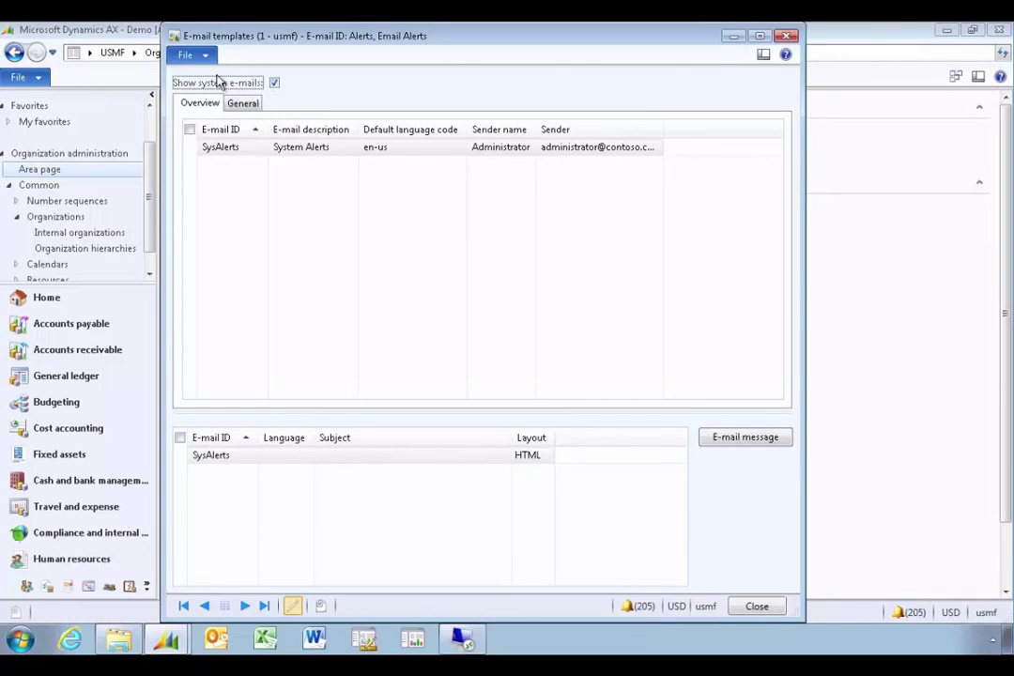
left_click(235, 148)
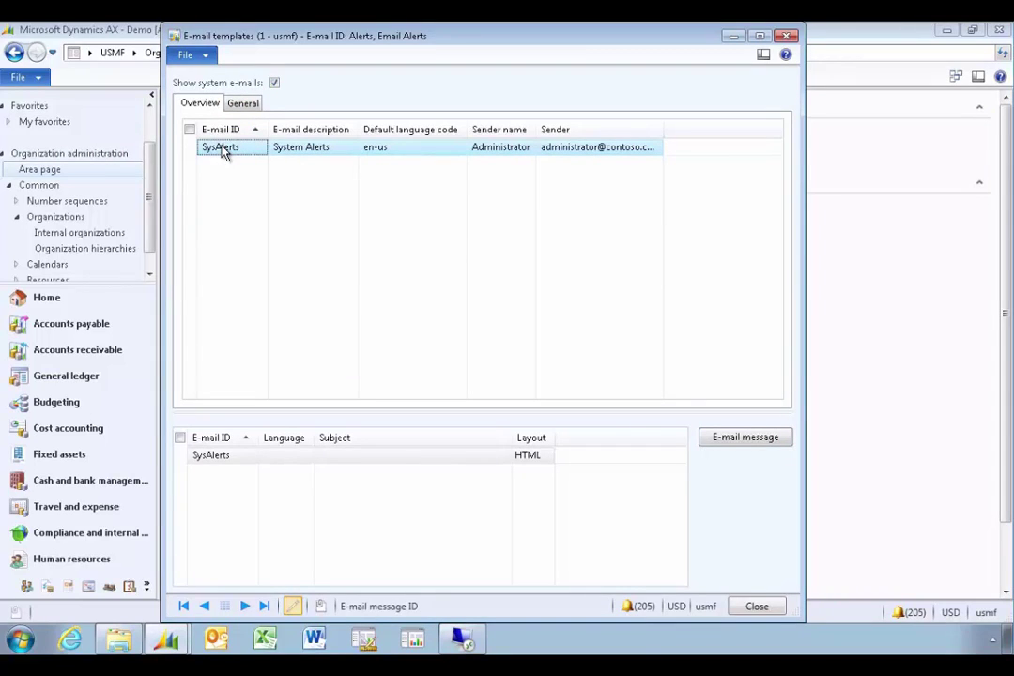
key("alt+F9")
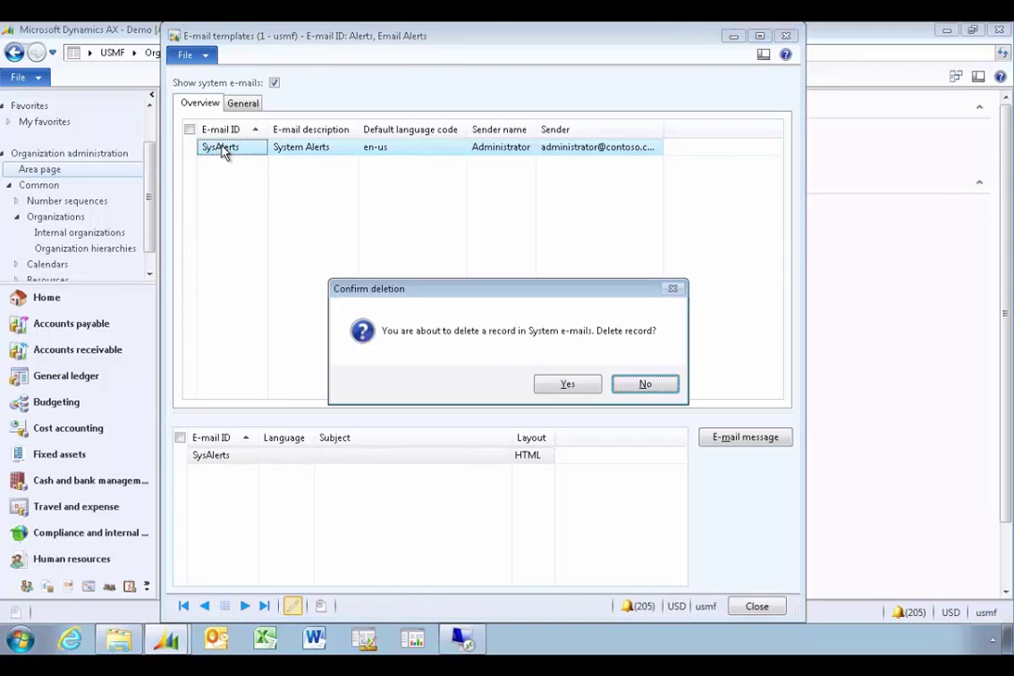
left_click(573, 386)
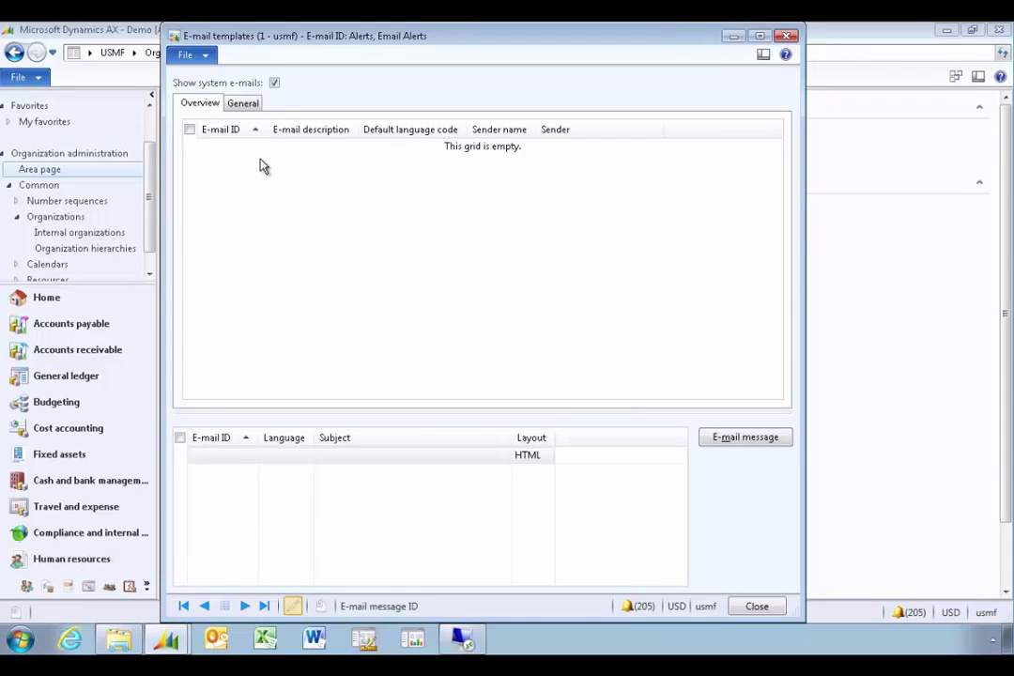
Add template SysAlerts with description System Alerts, language en-us and sender Administrator
key("ctrl+n")
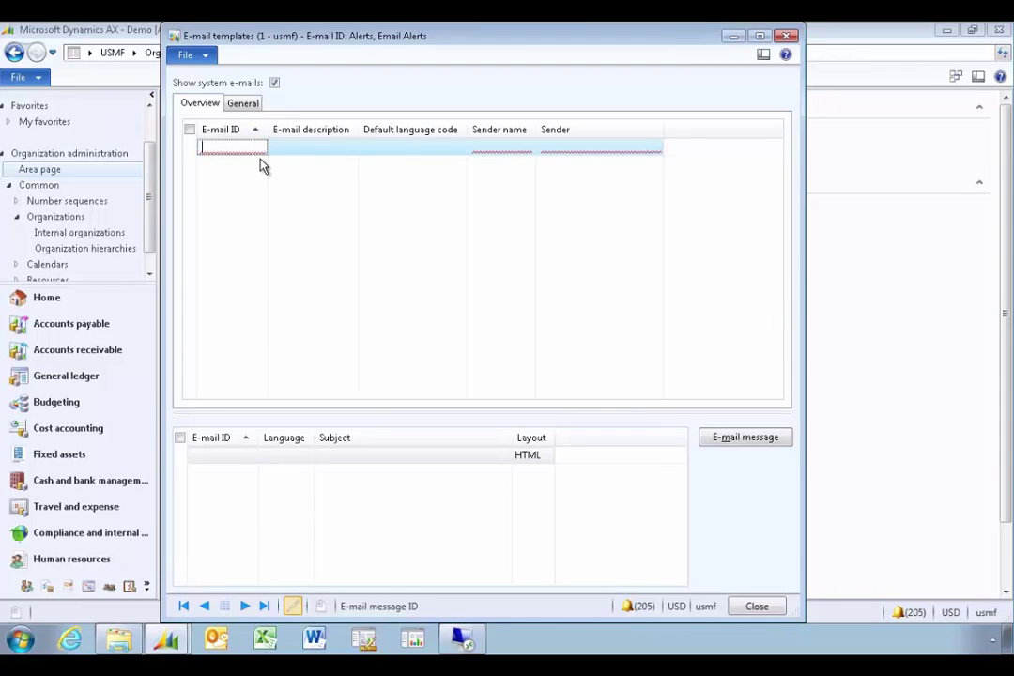
type("SysAlerts")
key("Tab")
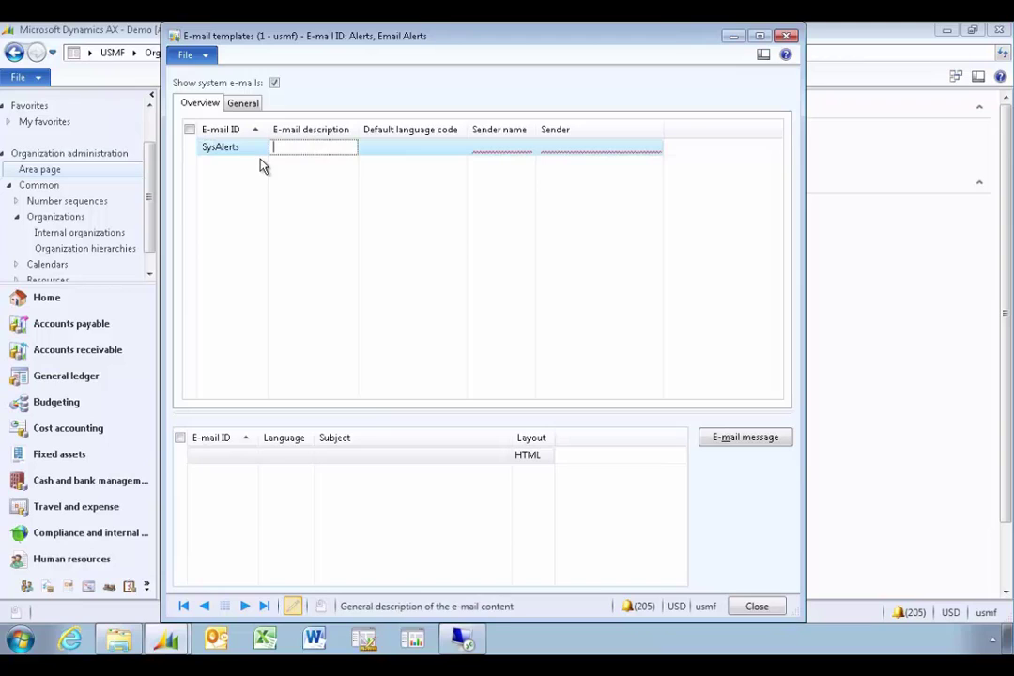
type("System Alerts")
key("Tab")
type("en-us")
key("Tab")
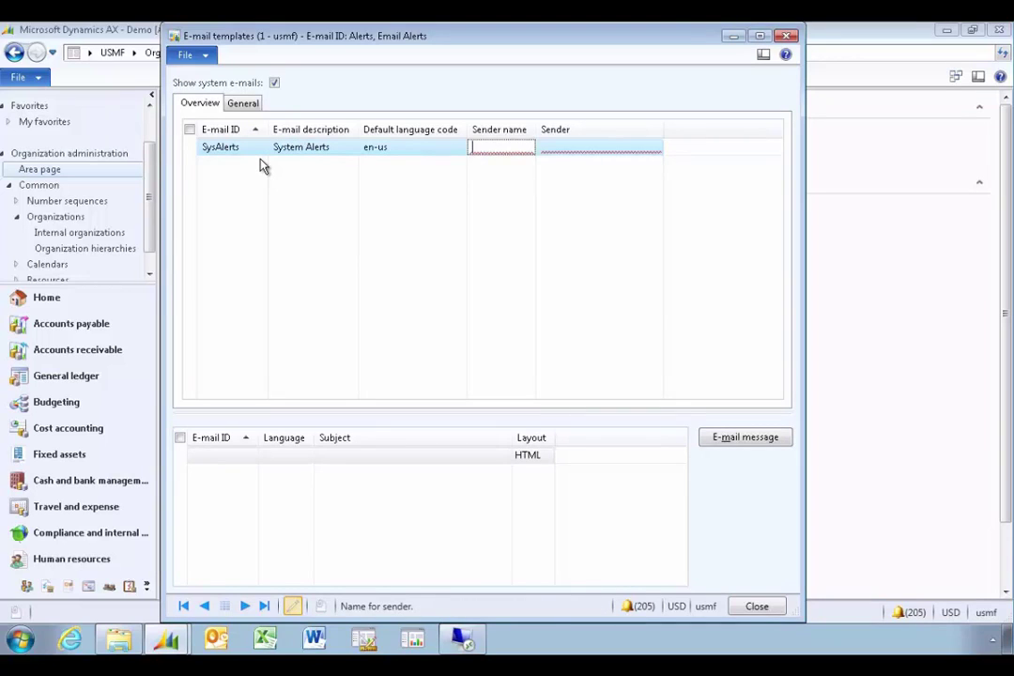
type("Administrator")
key("Tab")
type("a")
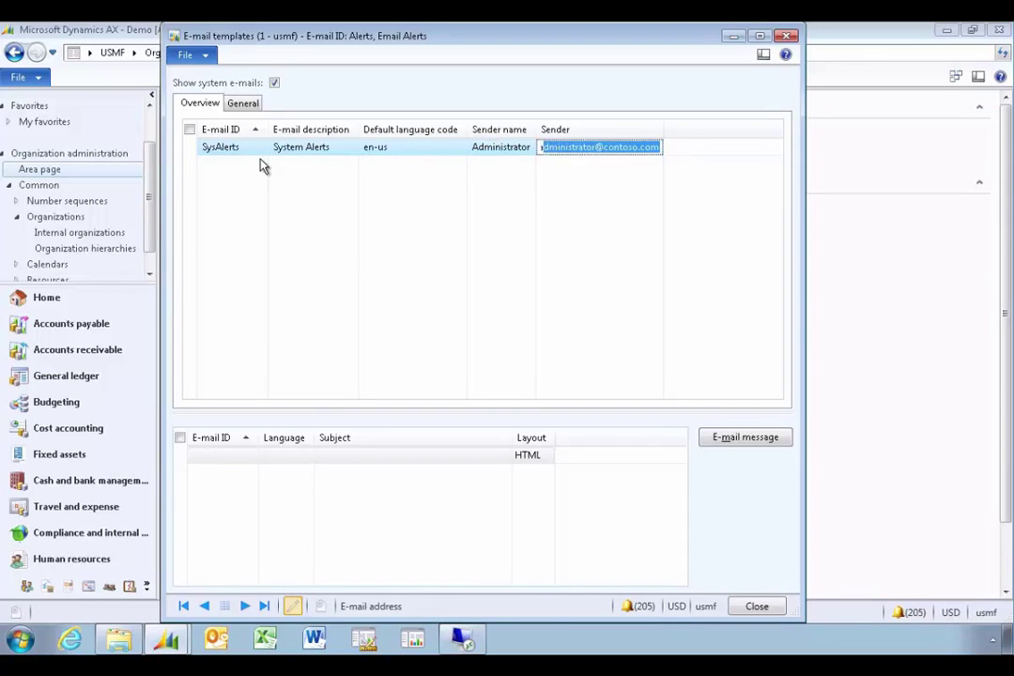
key("Tab")
Add an en-us message line to SysAlerts with subject %event%
left_click(296, 457)
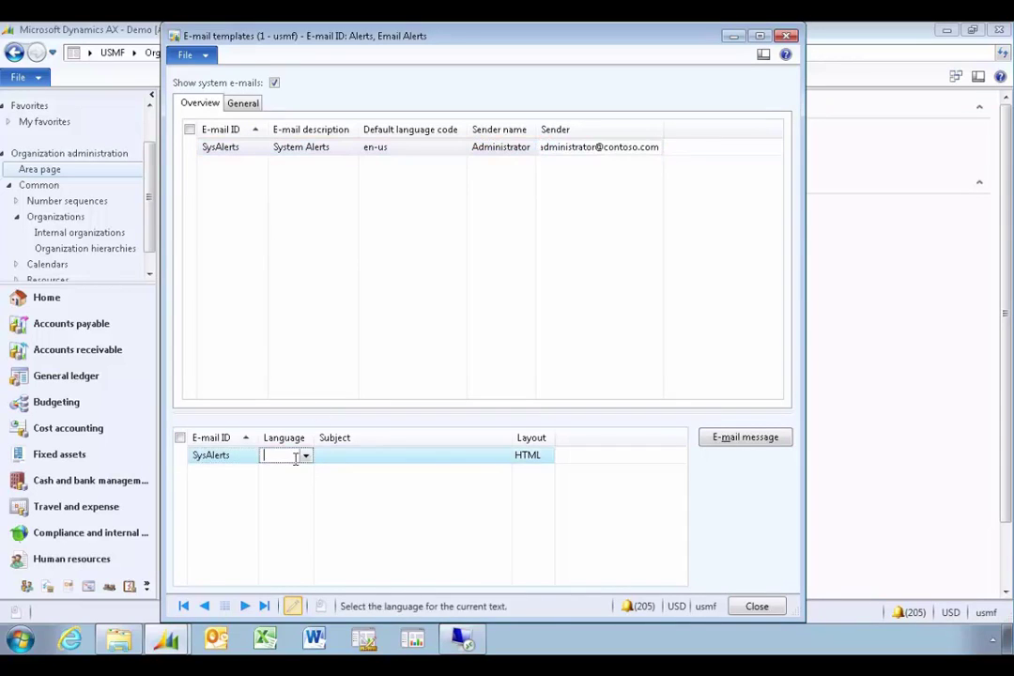
type("en*")
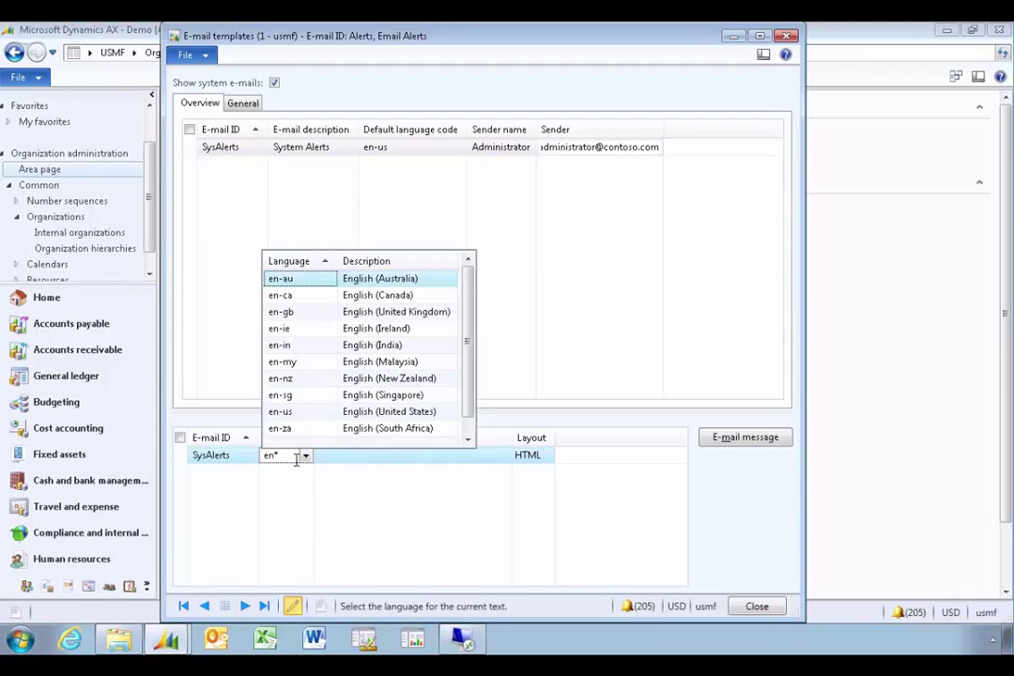
key("Down")
key("Down")
key("Down")
key("Down")
key("Down")
key("Down")
key("Down")
key("Down")
key("Tab")
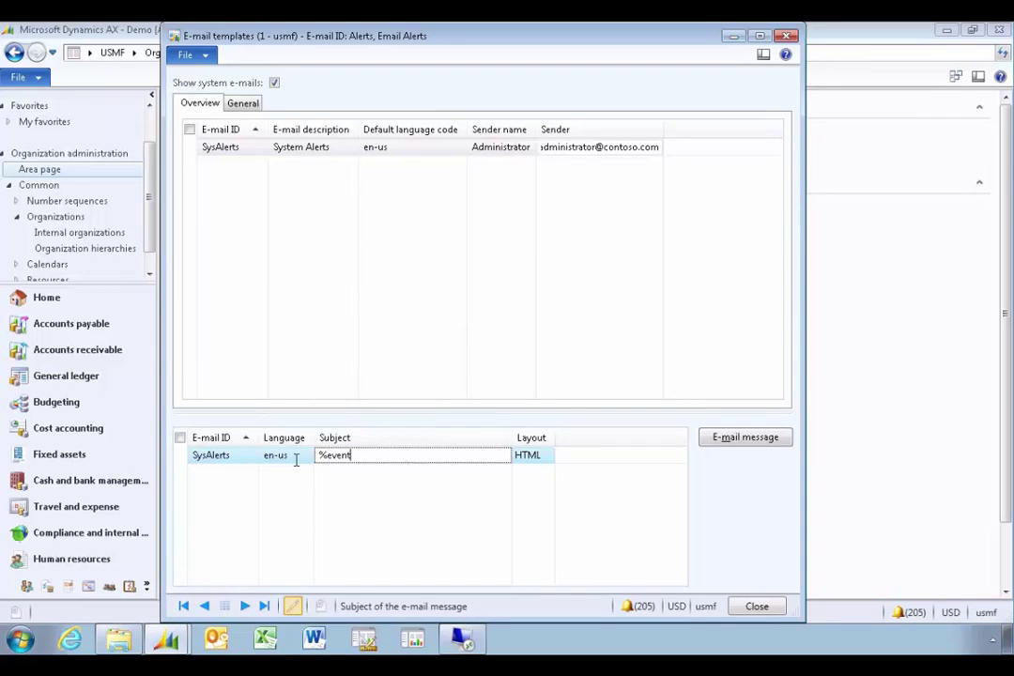
key("Tab")
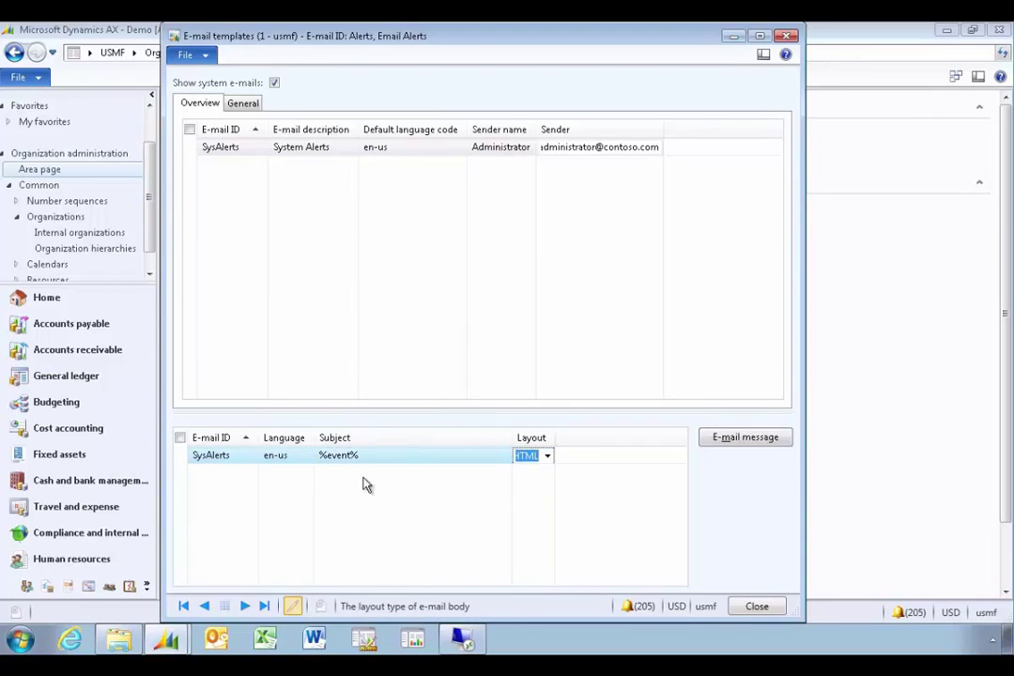
left_click(746, 438)
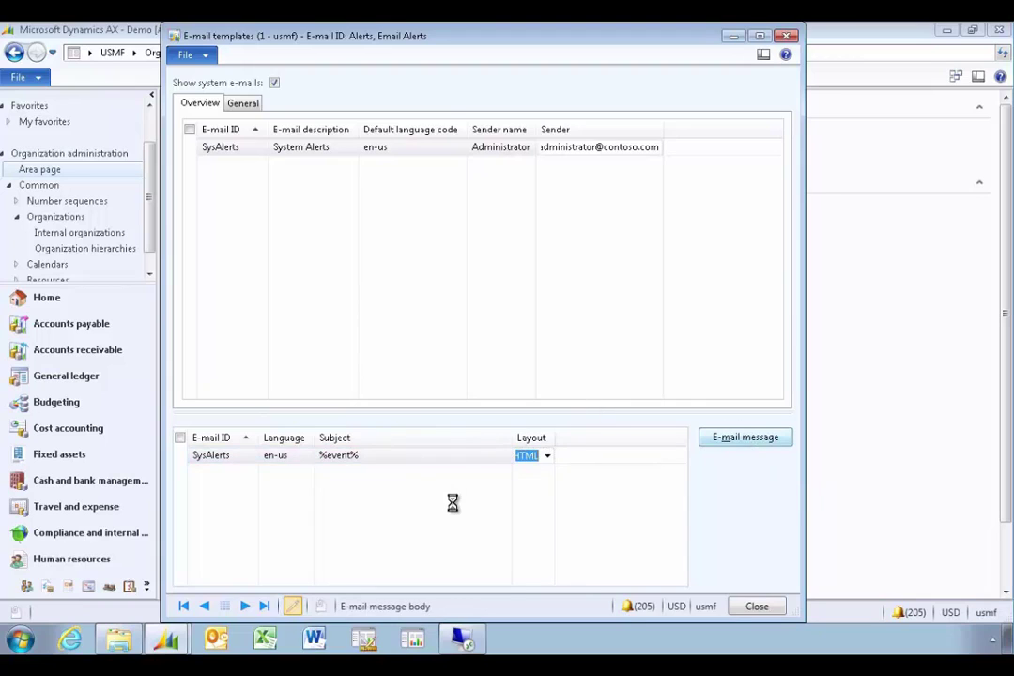
Paste the HTML from AXPS_SF000_EmailFromAOS in C:\Temp into the SysAlerts body
left_click(71, 475)
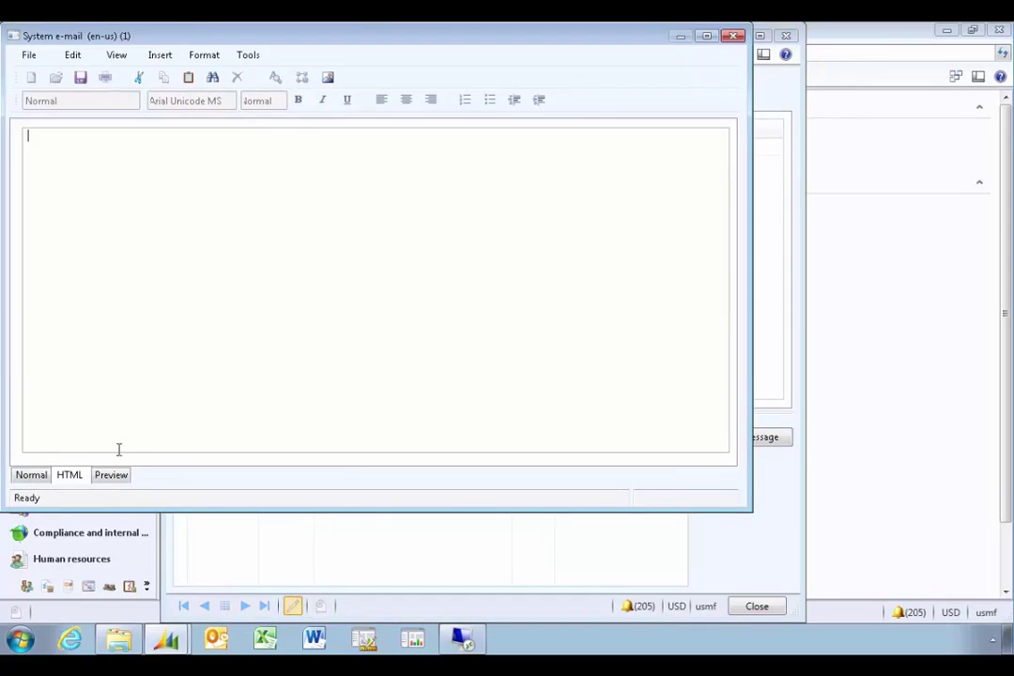
left_click(118, 639)
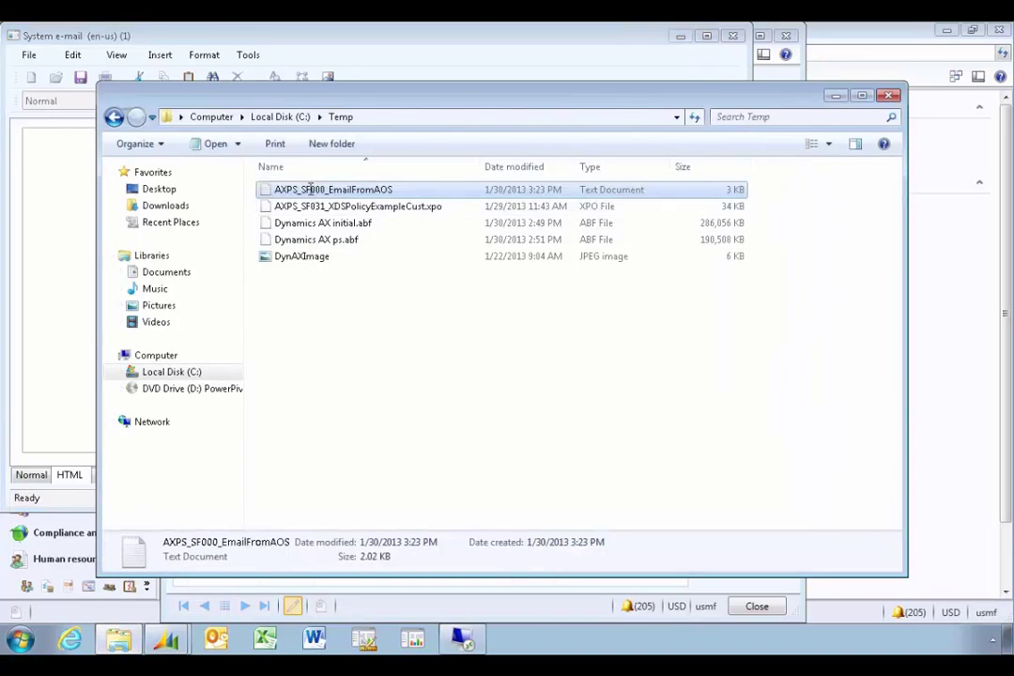
double_click(318, 194)
key("ctrl+a")
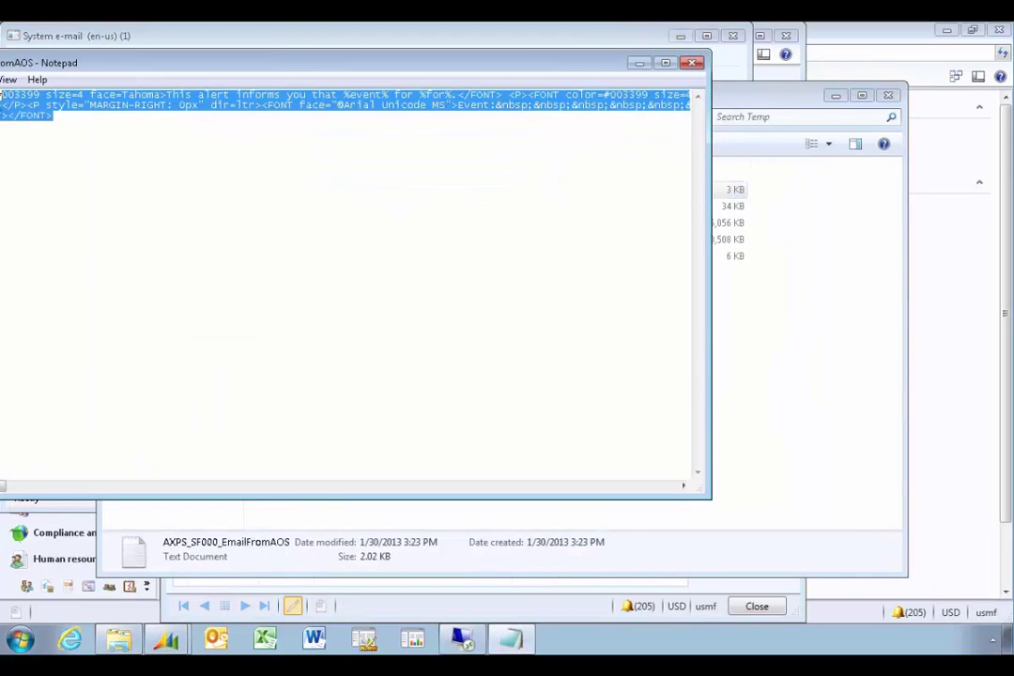
left_click(692, 63)
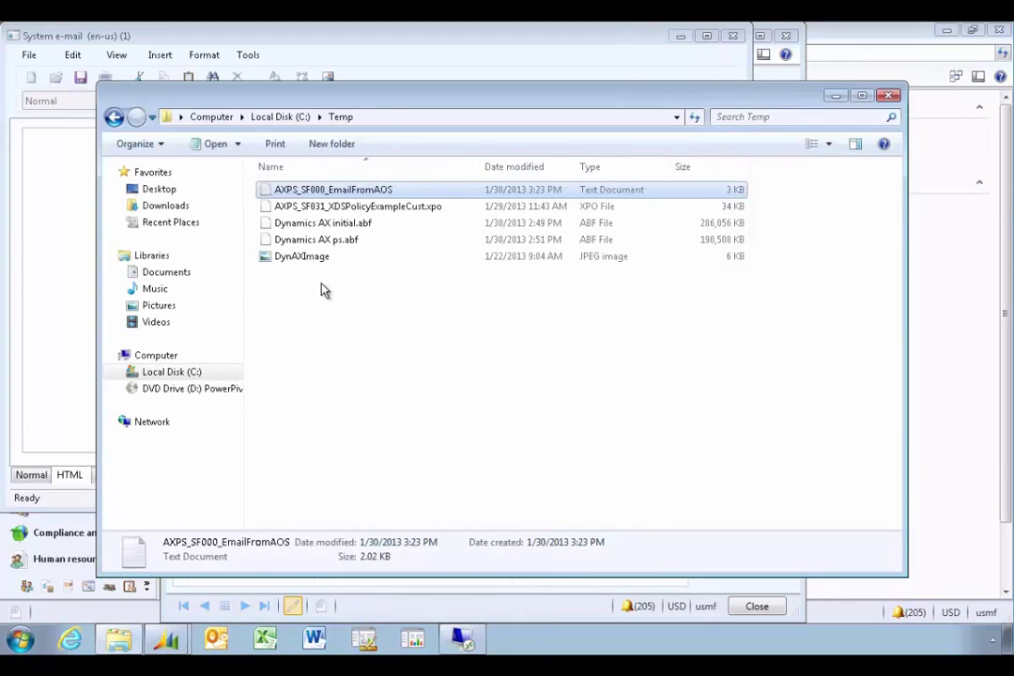
left_click(370, 61)
left_click(79, 476)
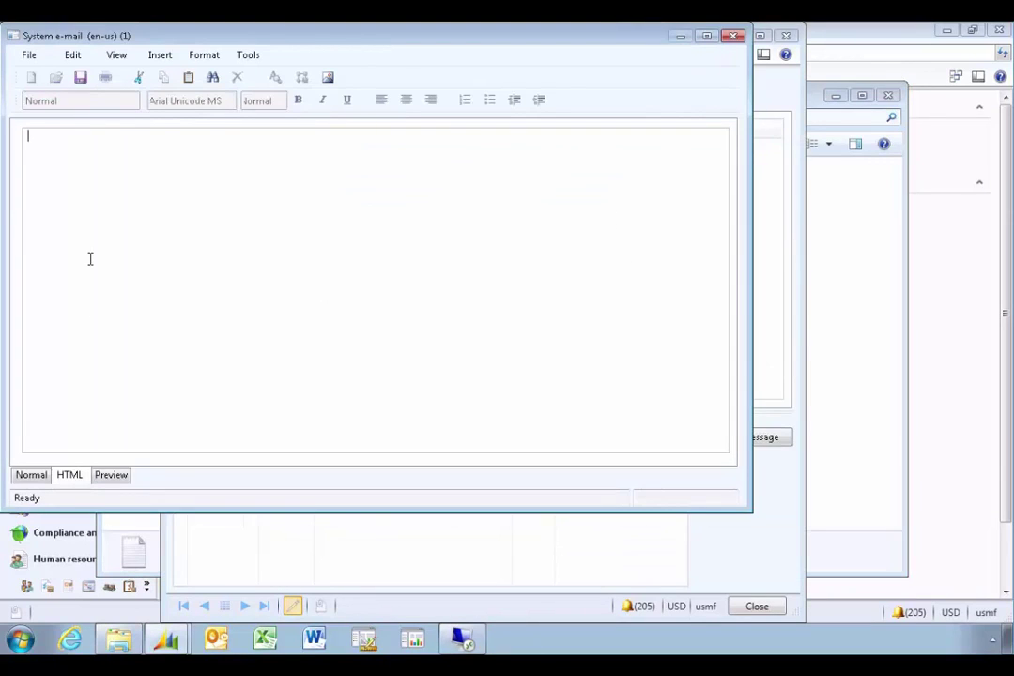
key("ctrl+v")
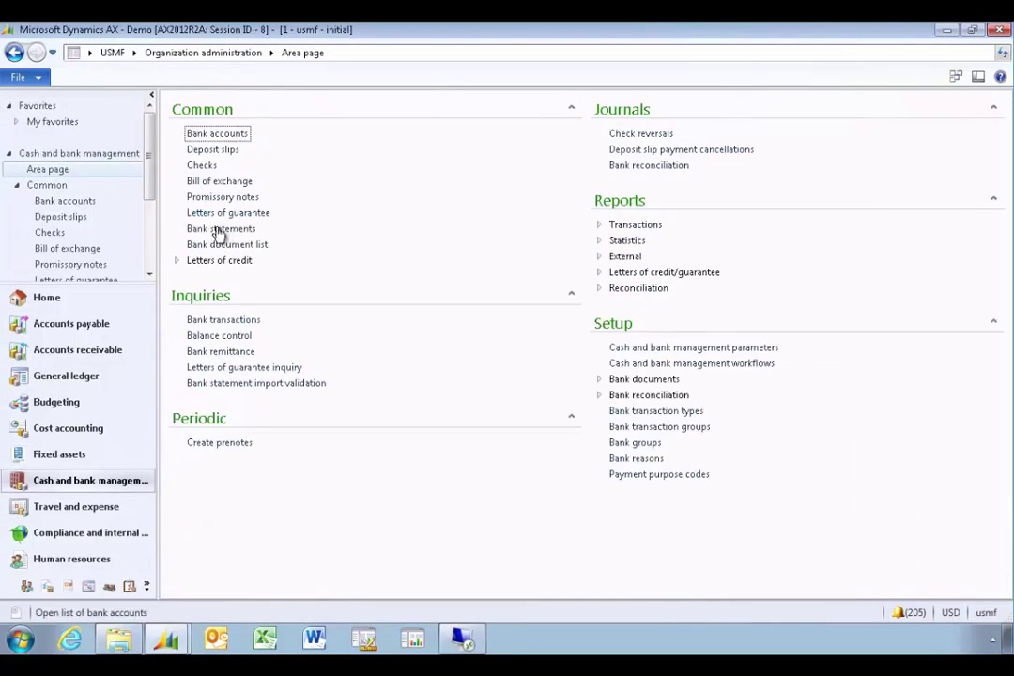
Preview the formatted SysAlerts message, then close the editor and E-mail templates form
mouse_move(167, 626)
left_click(169, 603)
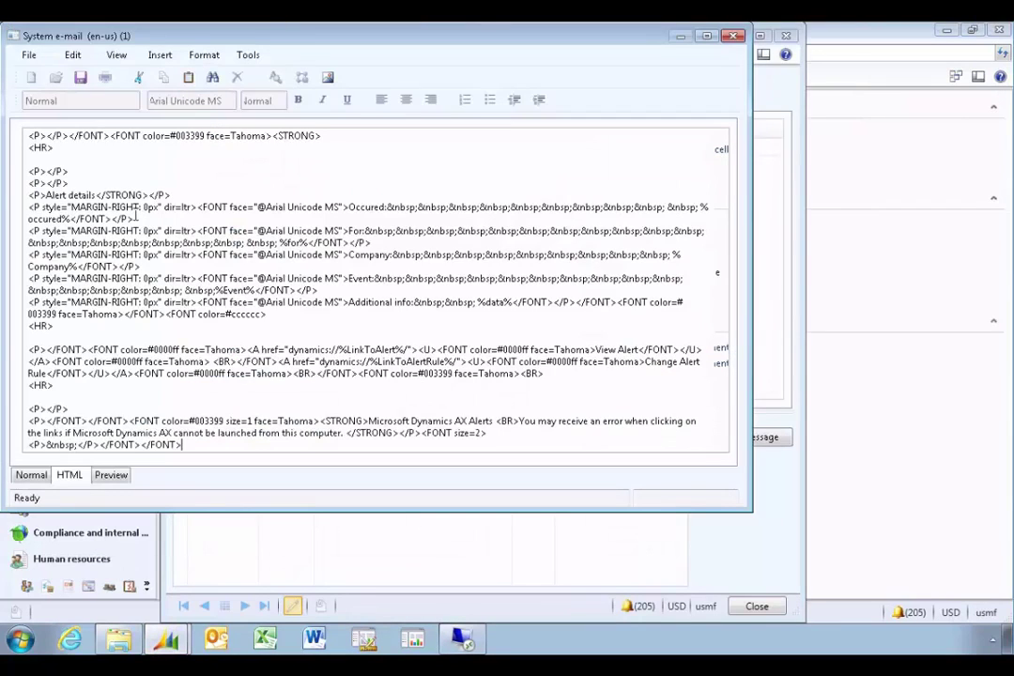
left_click(33, 474)
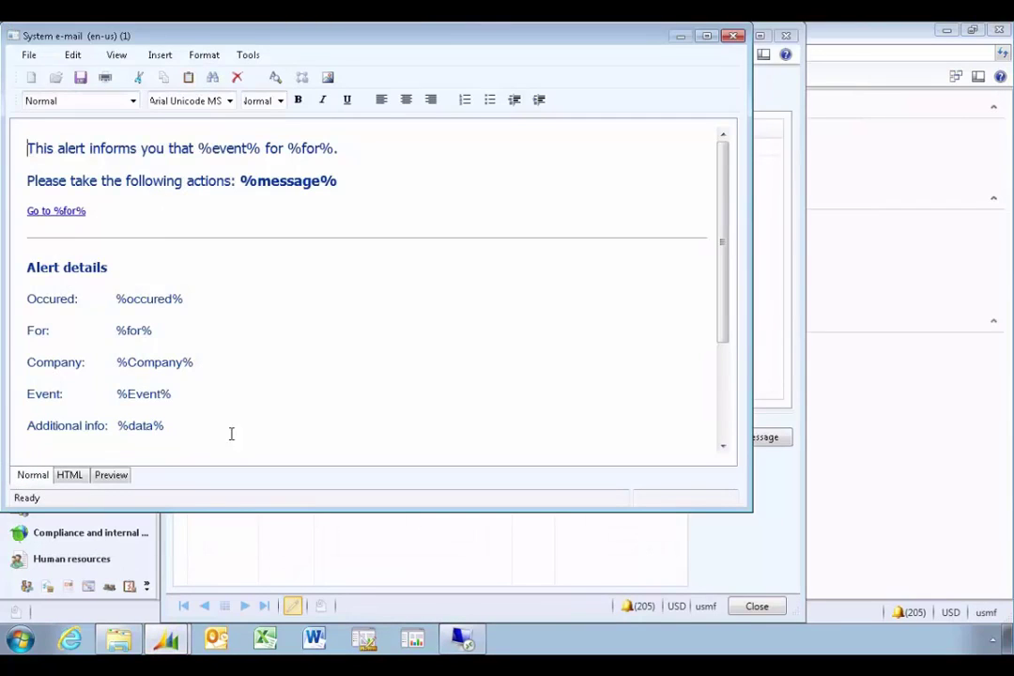
left_click_drag(596, 43, 657, 85)
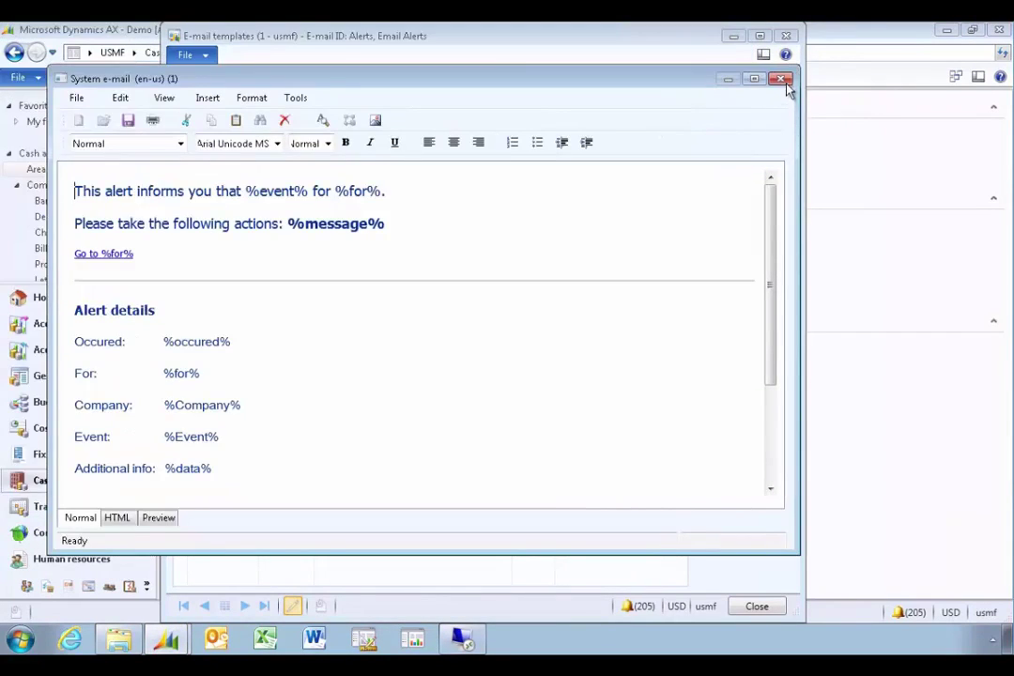
left_click(781, 78)
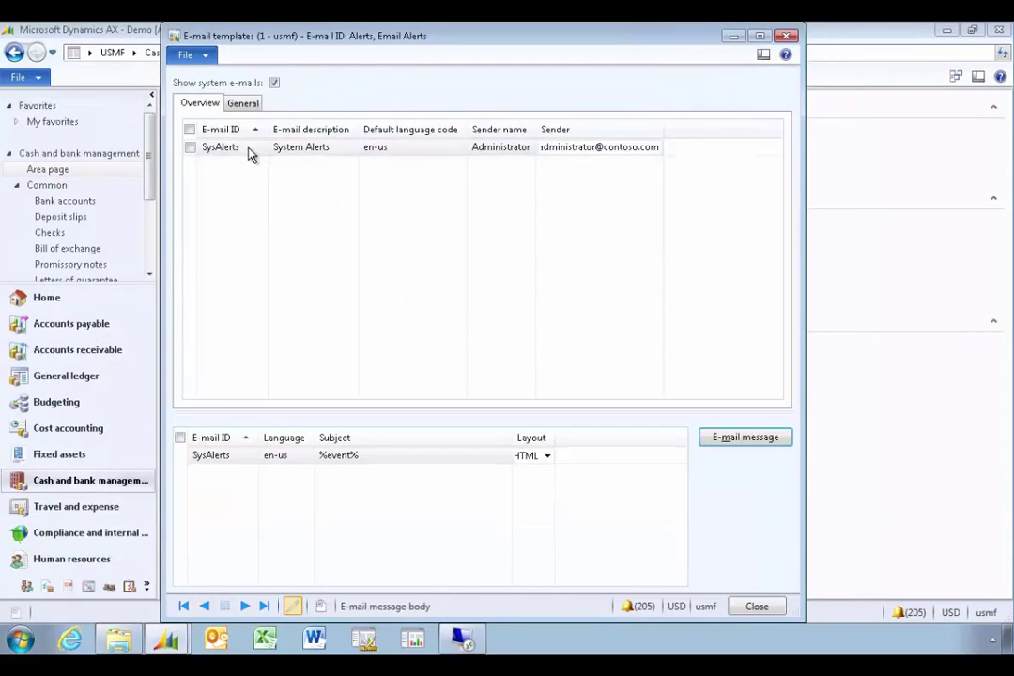
left_click(785, 35)
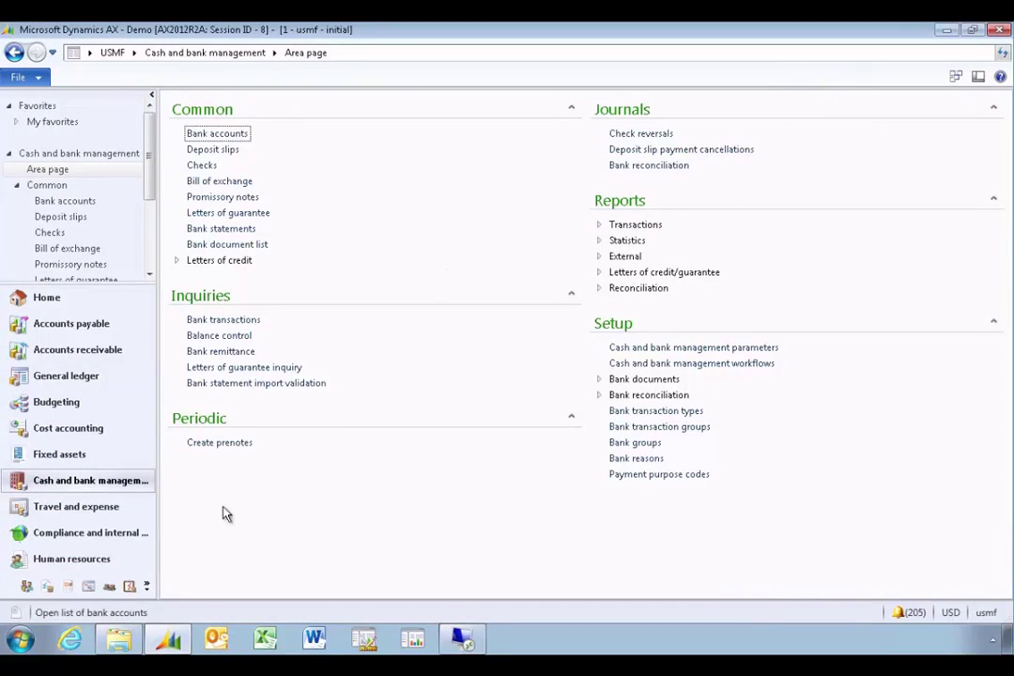
Set Workflow notifications to the SysAlerts template in Workflow parameters
left_click(146, 586)
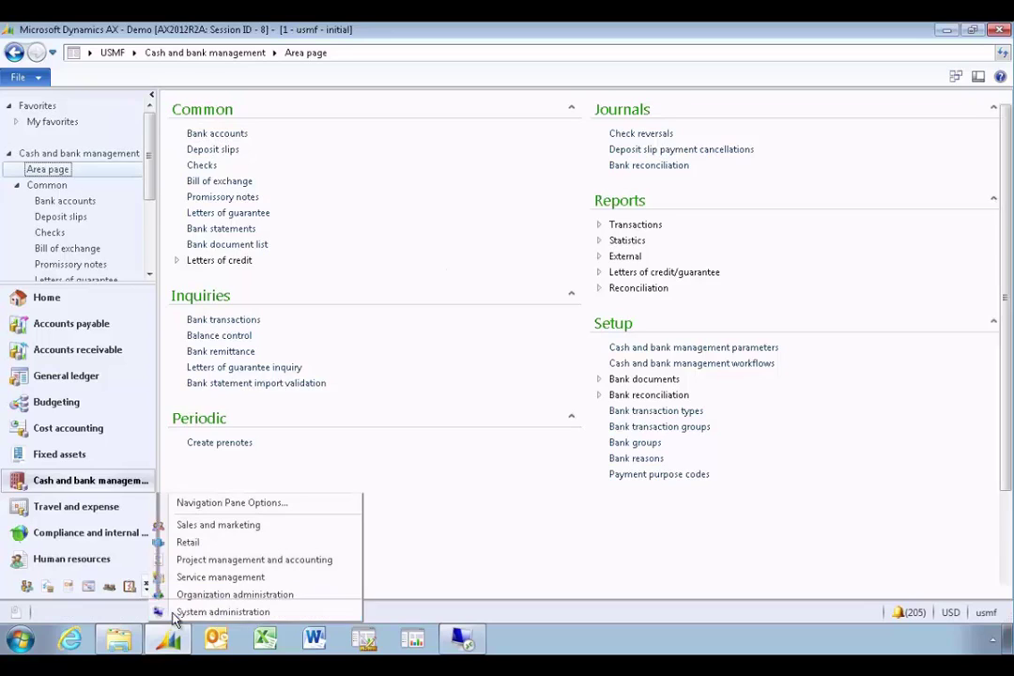
left_click(174, 613)
left_click(228, 538)
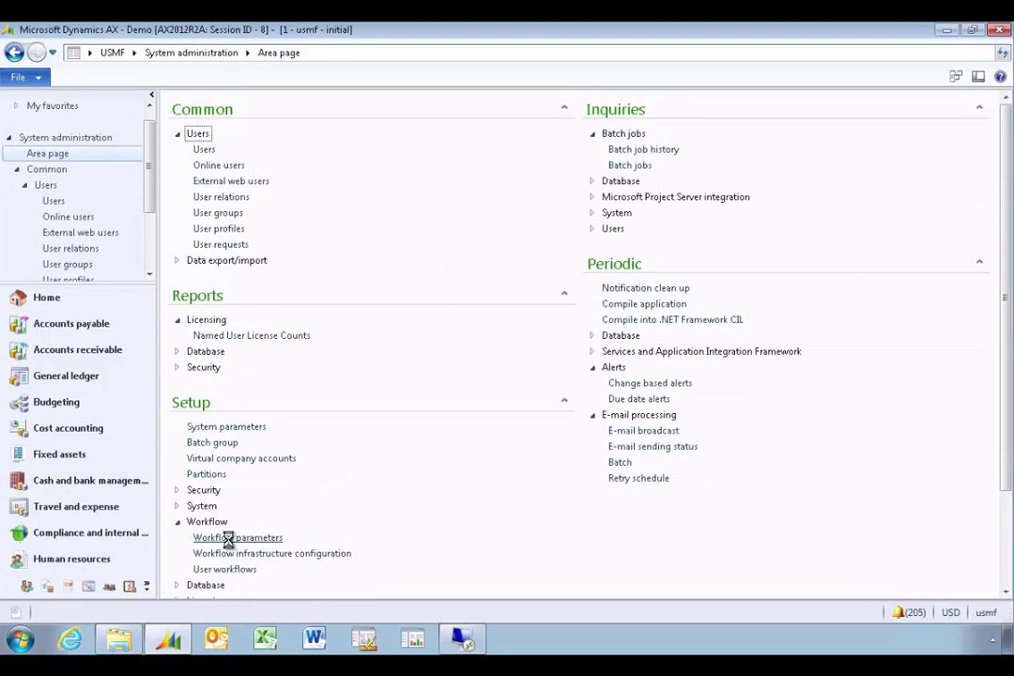
left_click(414, 241)
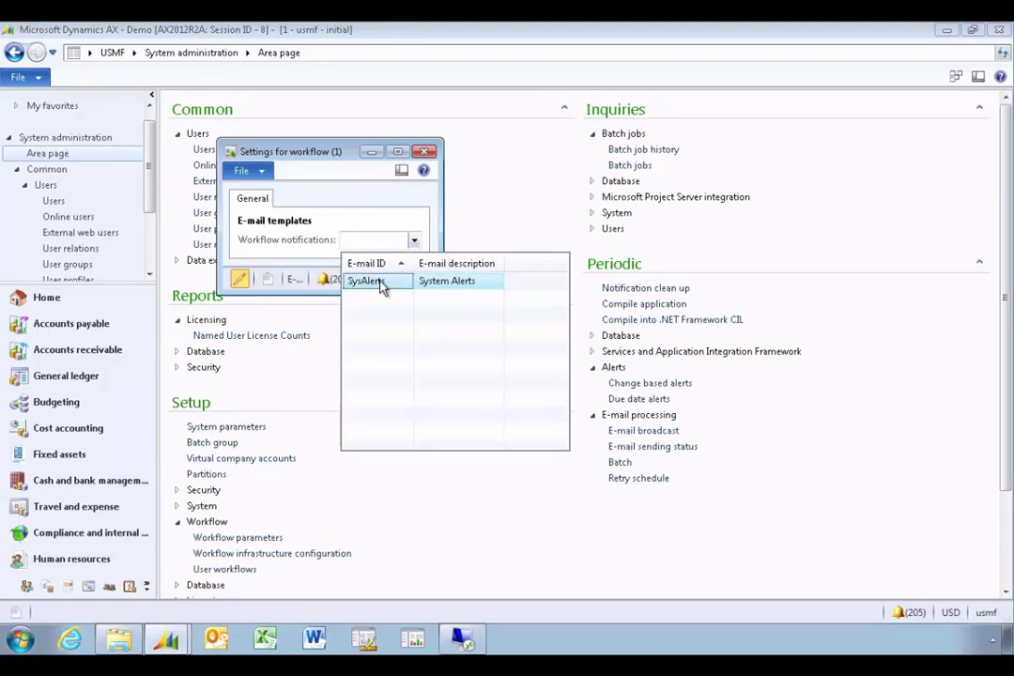
left_click(380, 284)
left_click(406, 281)
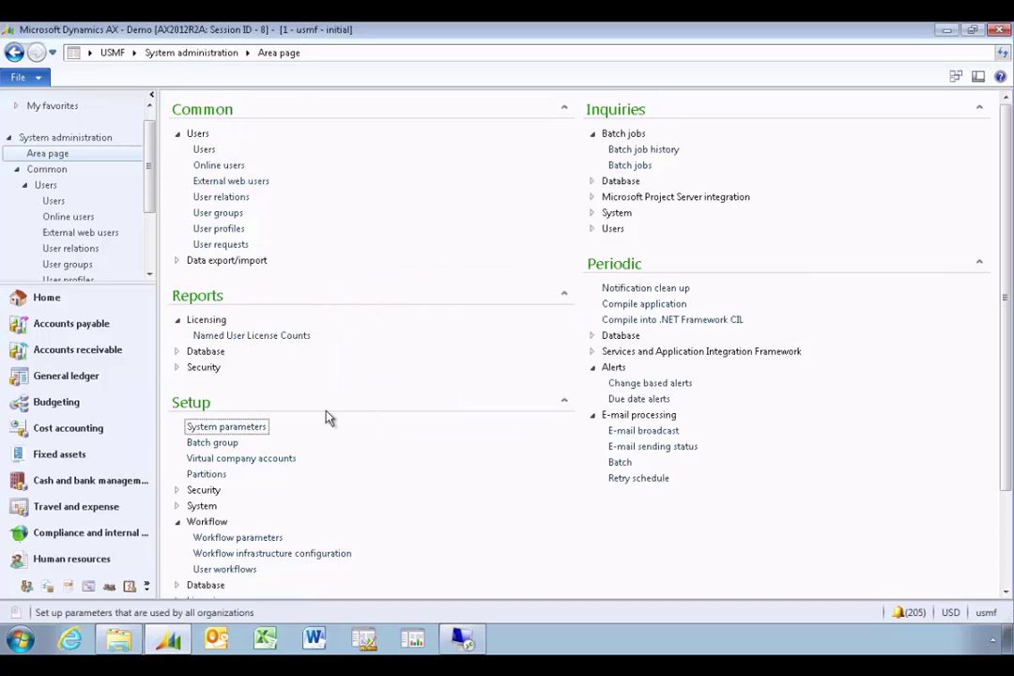
Set the alerts E-mail ID in System parameters to SysAlerts and close it
left_click(203, 429)
left_click(178, 167)
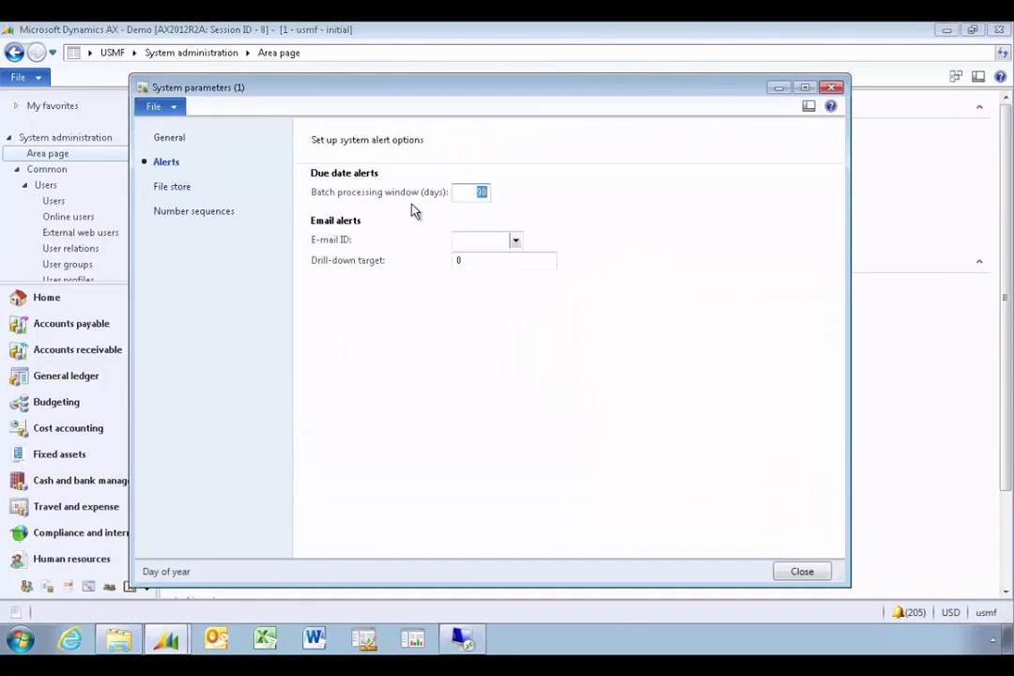
left_click(515, 240)
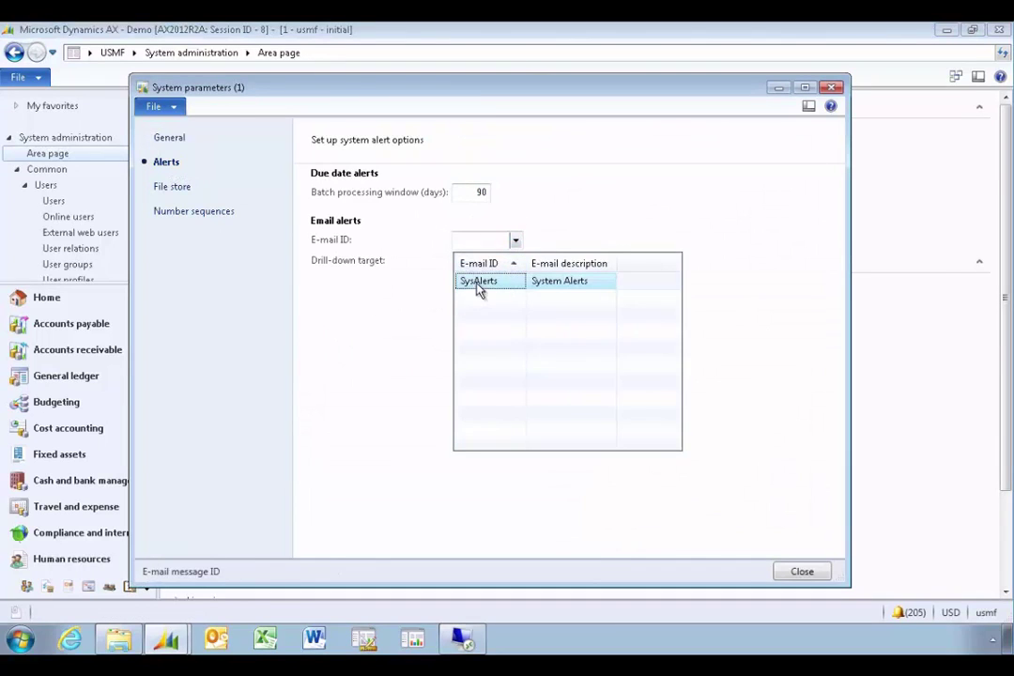
left_click(480, 284)
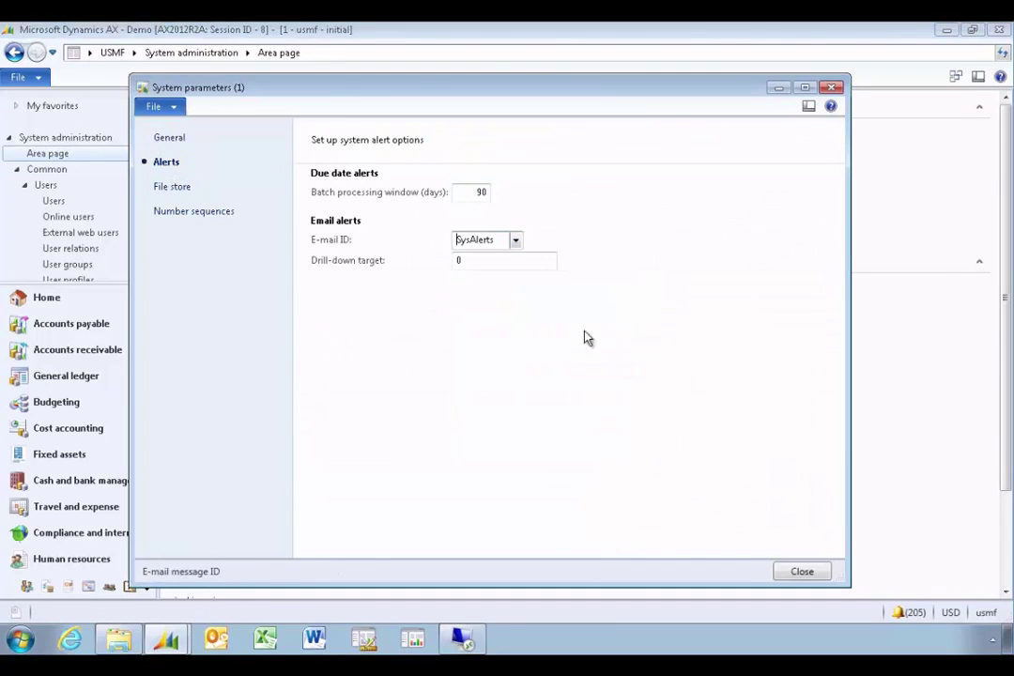
left_click(832, 88)
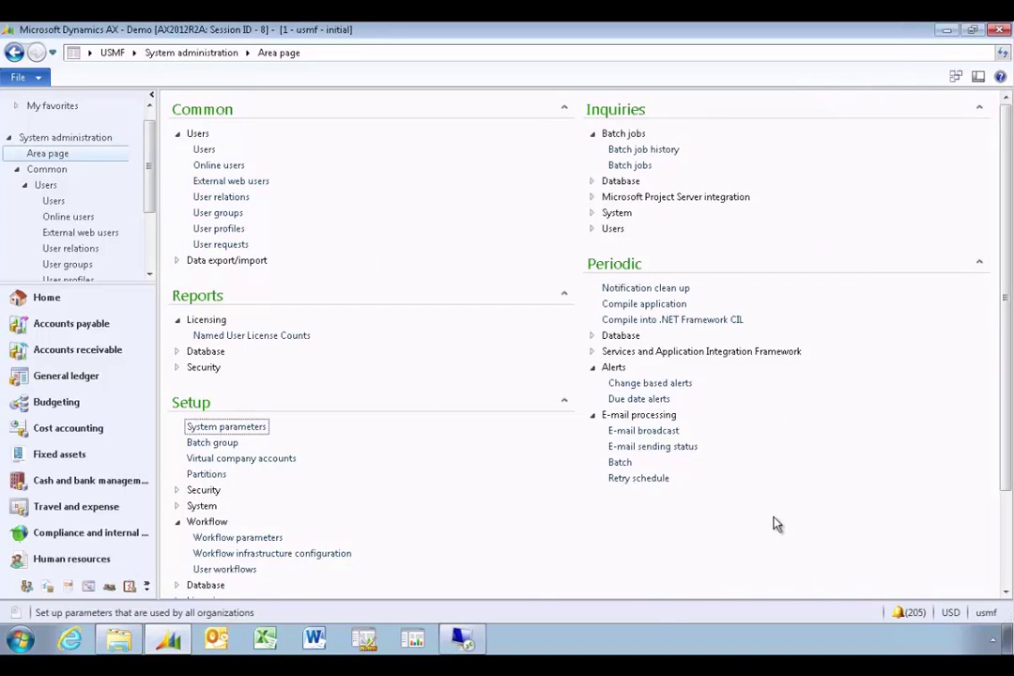
Queue the E-mail distributor batch job with a 5-minute recurrence and dismiss the Infolog
left_click(621, 468)
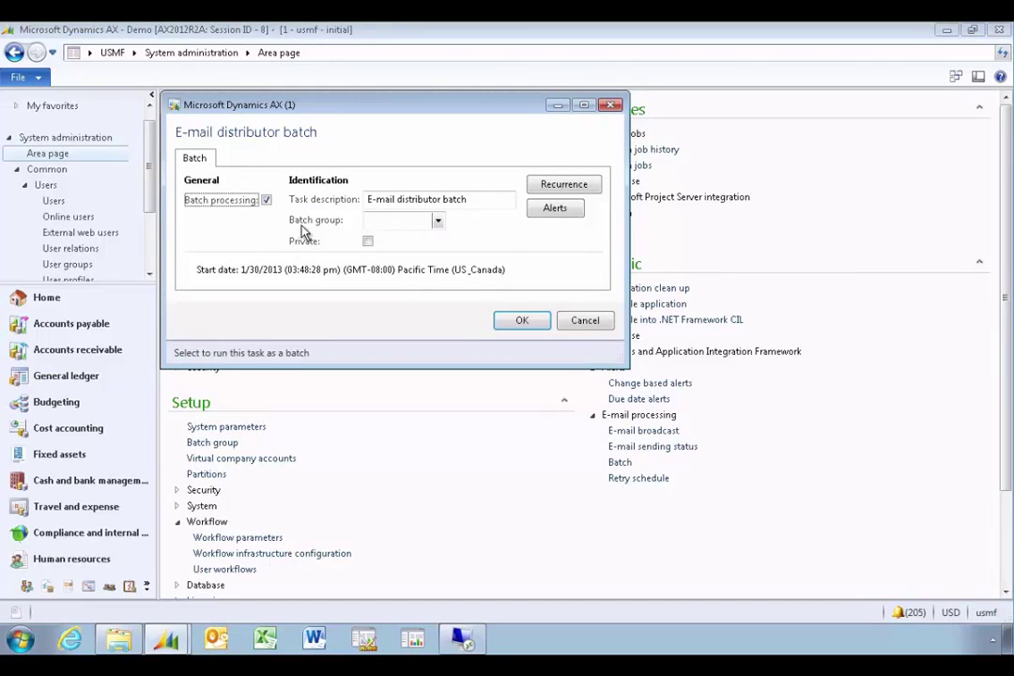
left_click(552, 186)
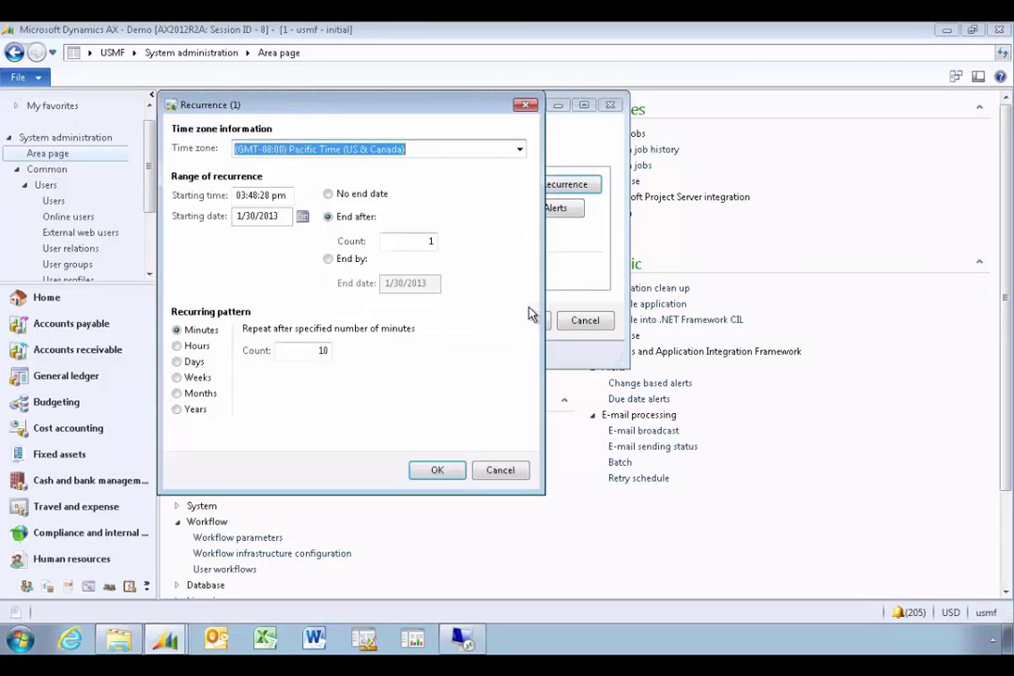
left_click(310, 350)
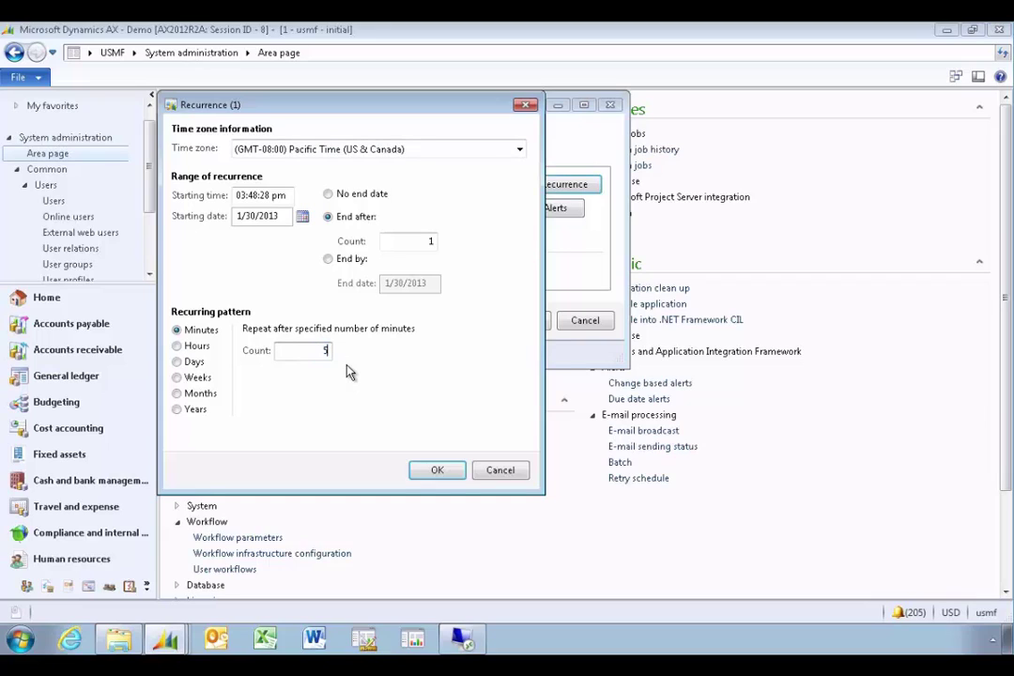
left_click(306, 353)
left_click(429, 474)
left_click(520, 320)
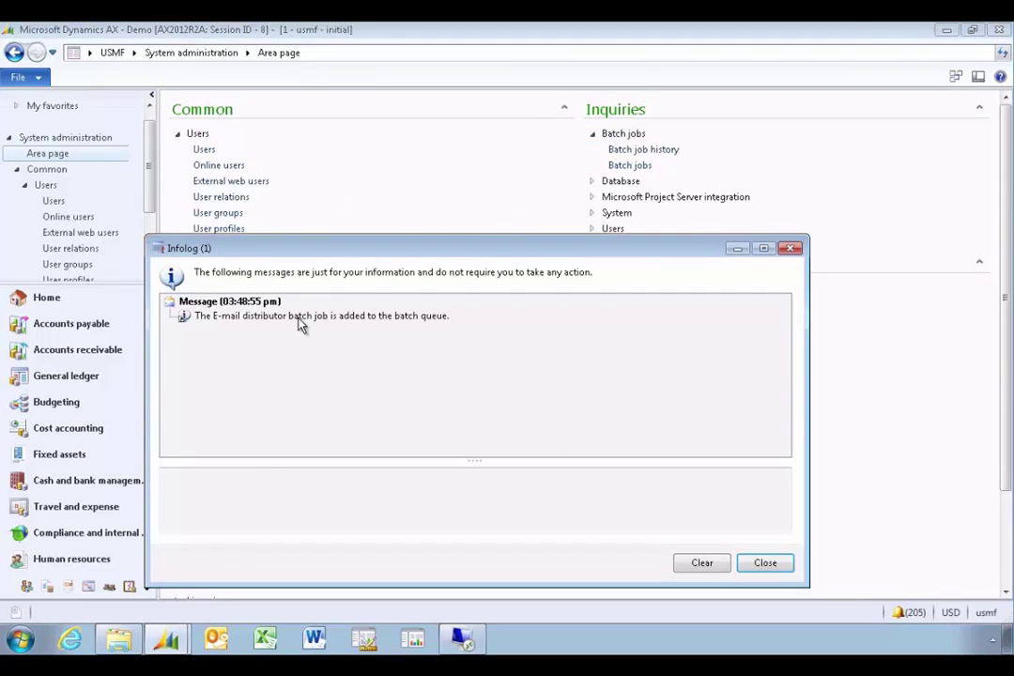
left_click(226, 318)
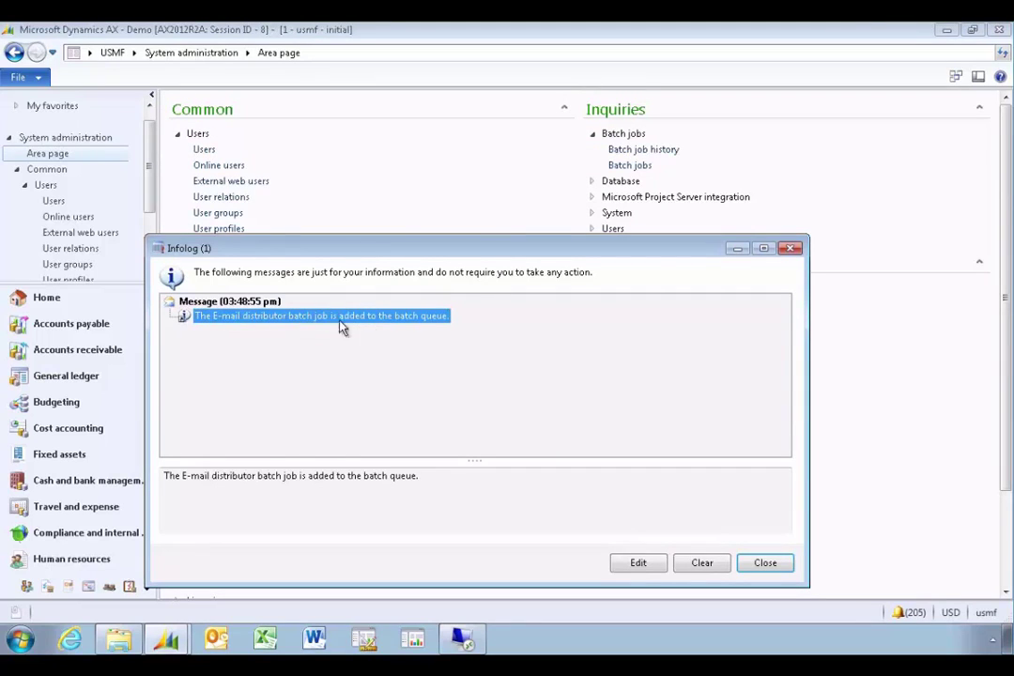
left_click(758, 564)
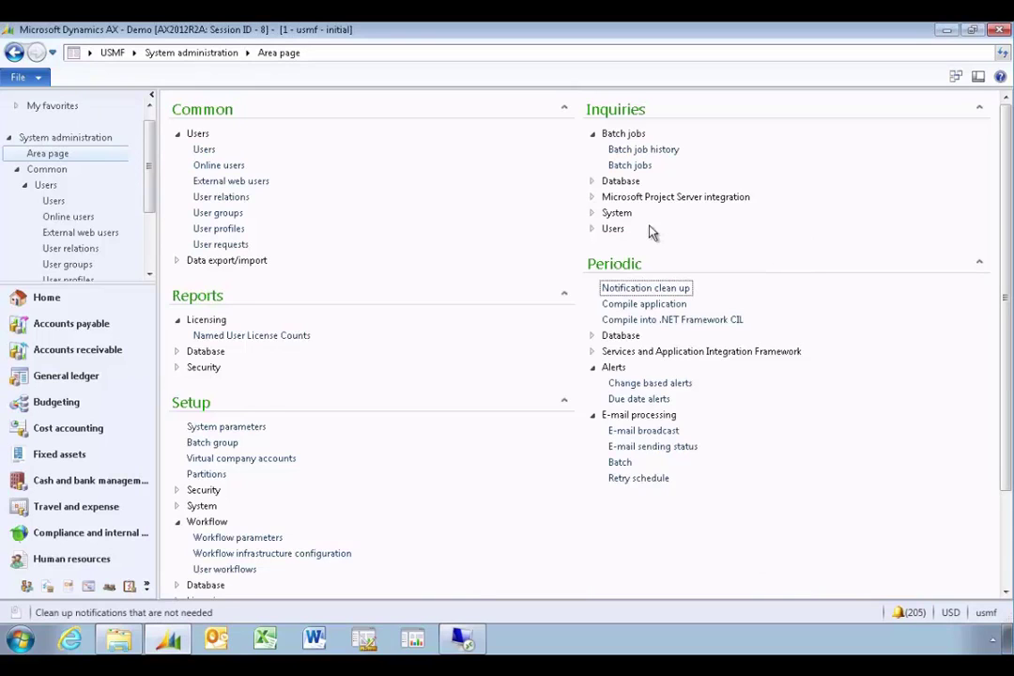
Open Batch jobs and filter Job description by '*', which matches the wrong job
left_click(631, 165)
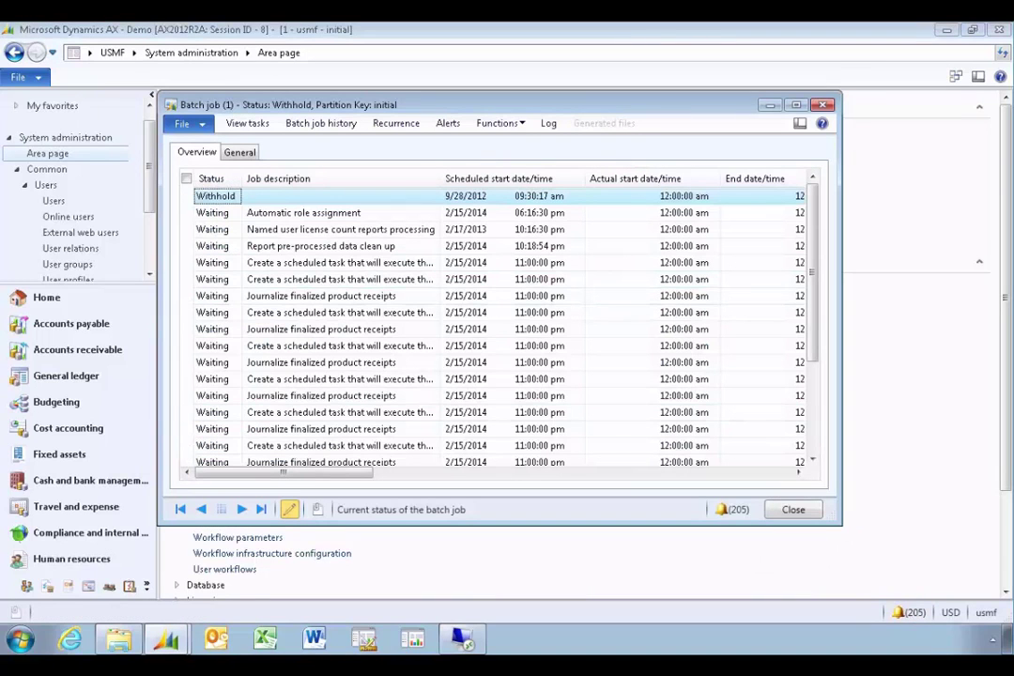
left_click(303, 313)
right_click(304, 316)
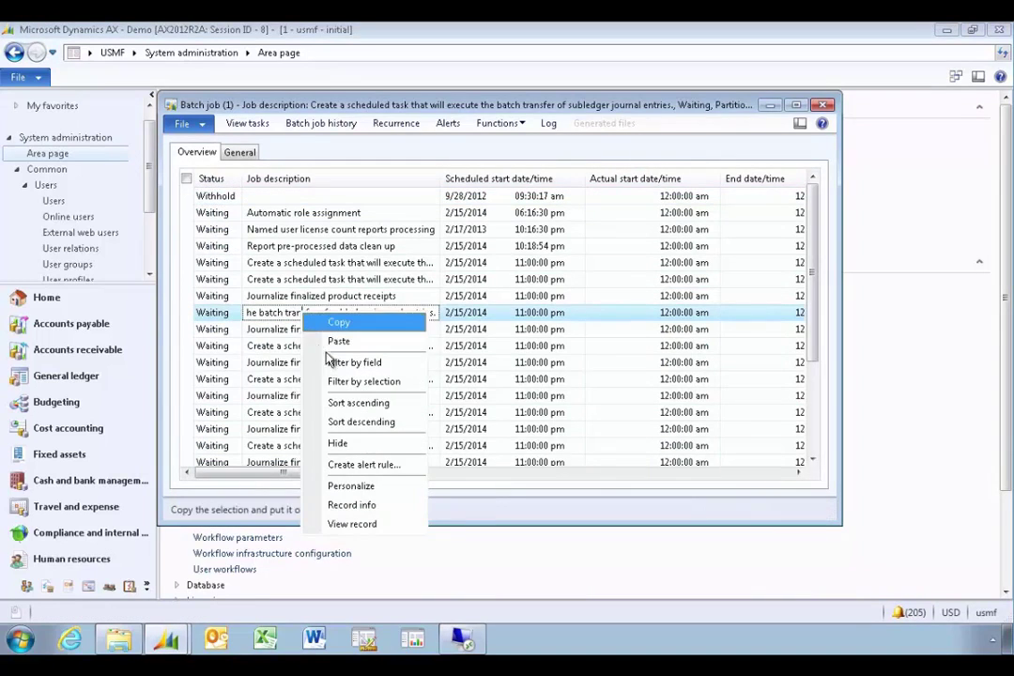
left_click(338, 361)
type("*")
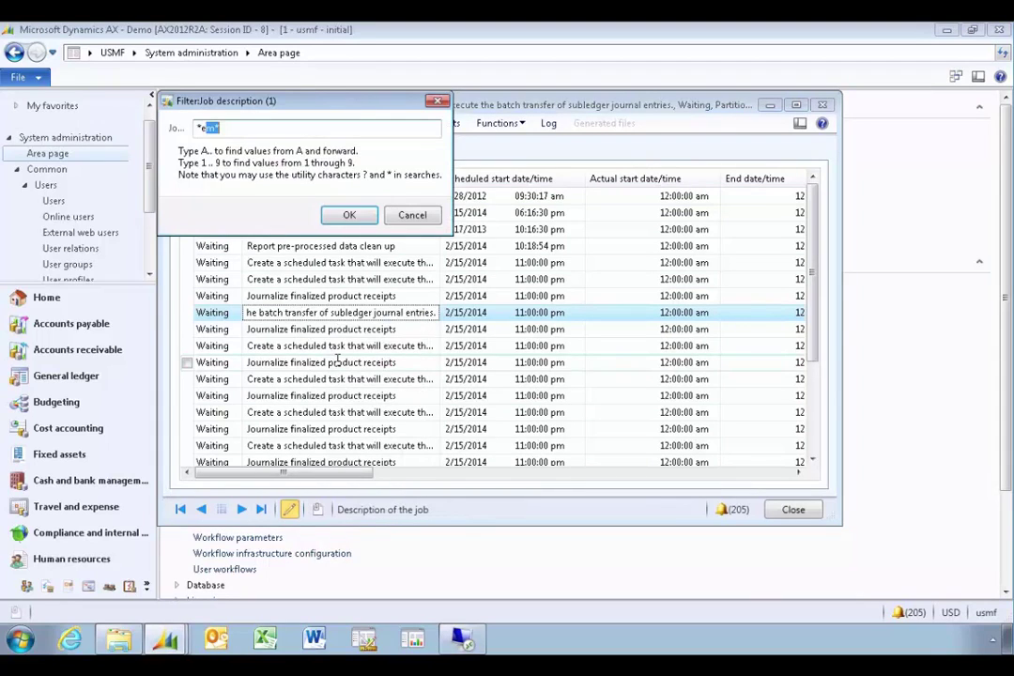
key("Return")
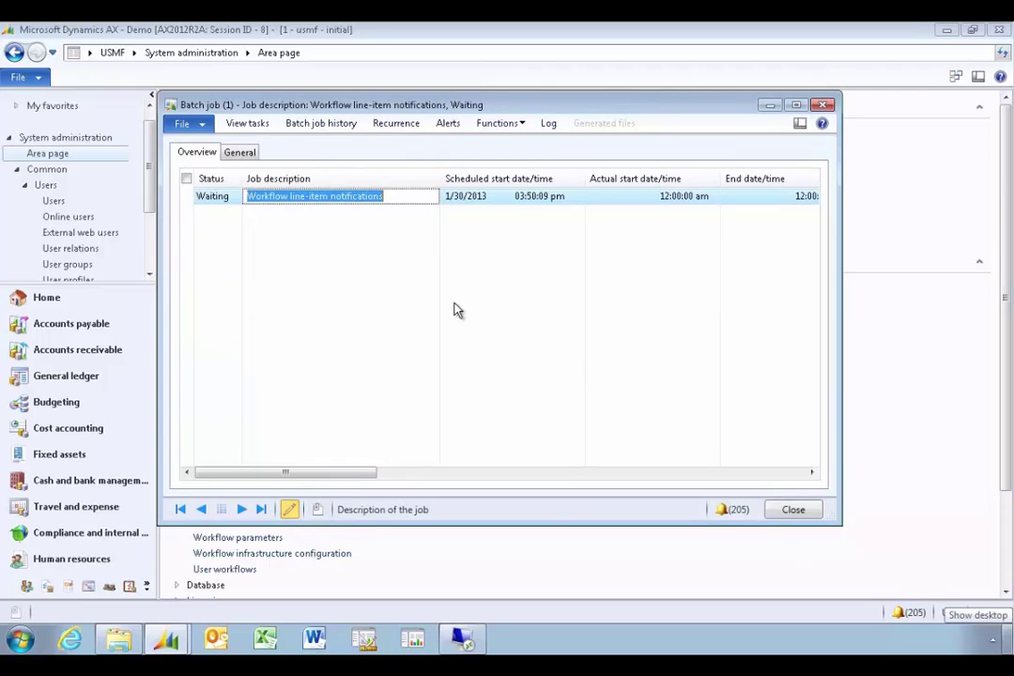
left_click(352, 199)
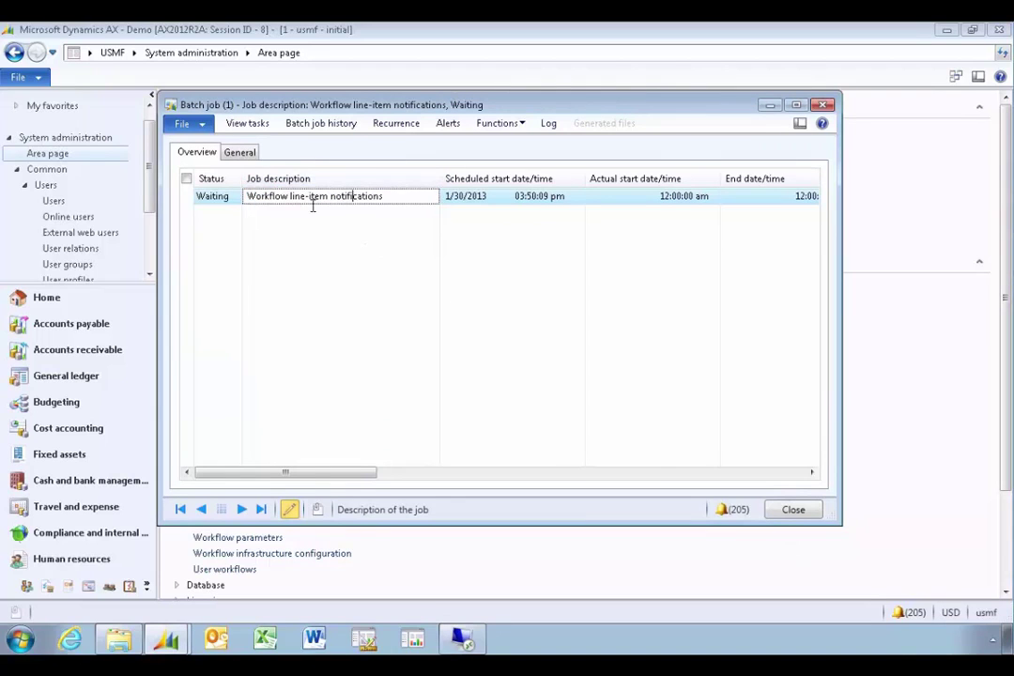
Refilter Batch jobs by Job description '*em*e-' to isolate the E-mail distributor job
left_click(825, 107)
left_click(624, 166)
left_click(353, 230)
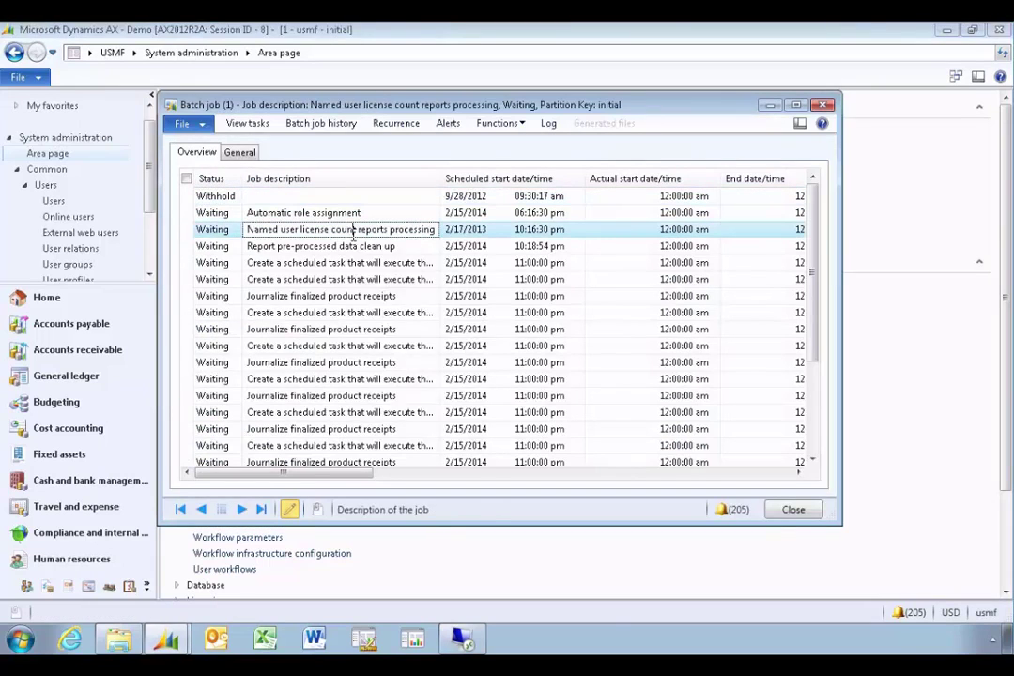
right_click(369, 232)
left_click(384, 285)
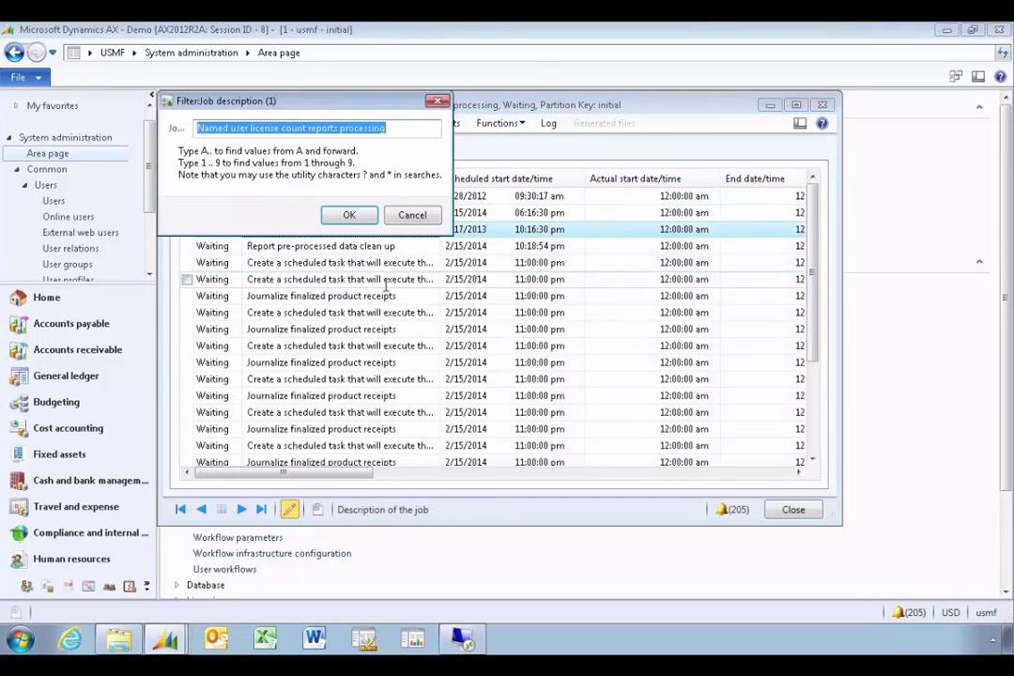
type("*em*")
type("e-M")
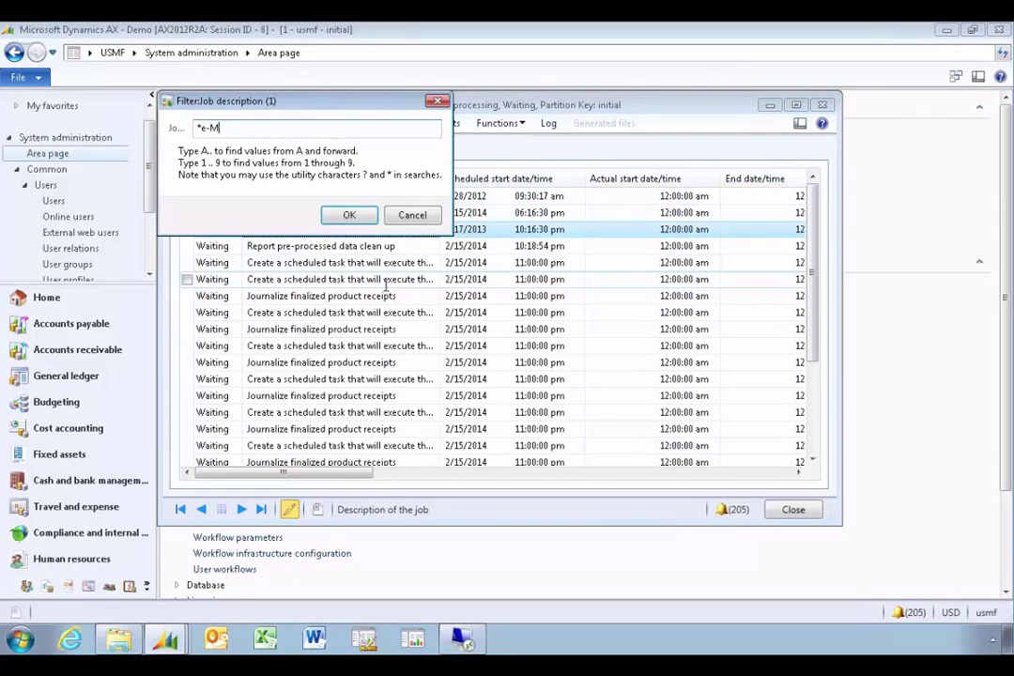
key("Return")
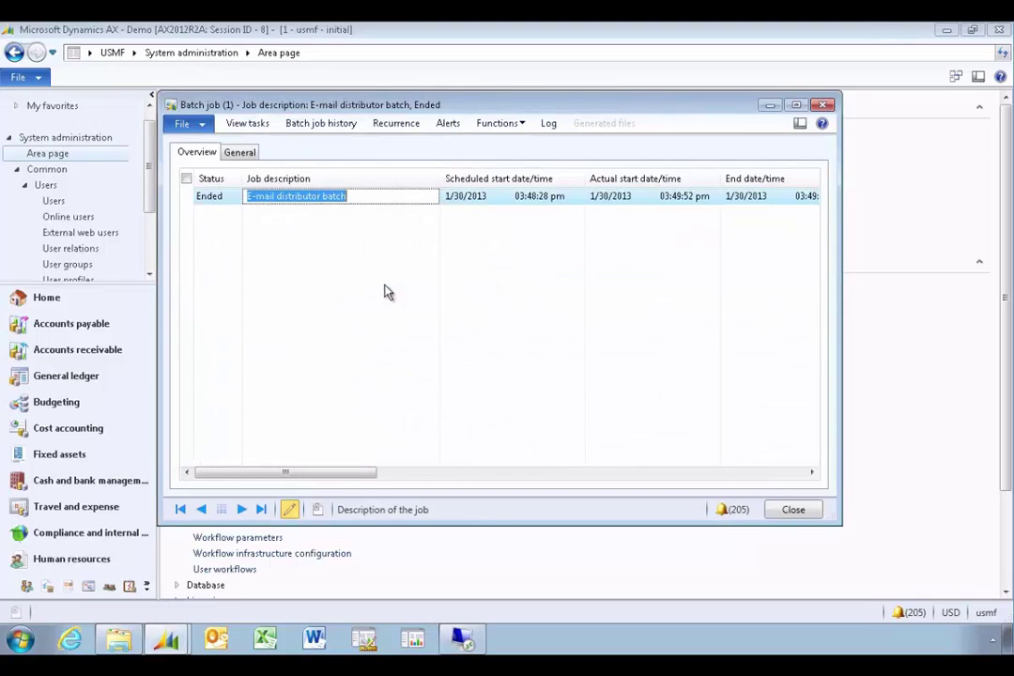
left_click(341, 201)
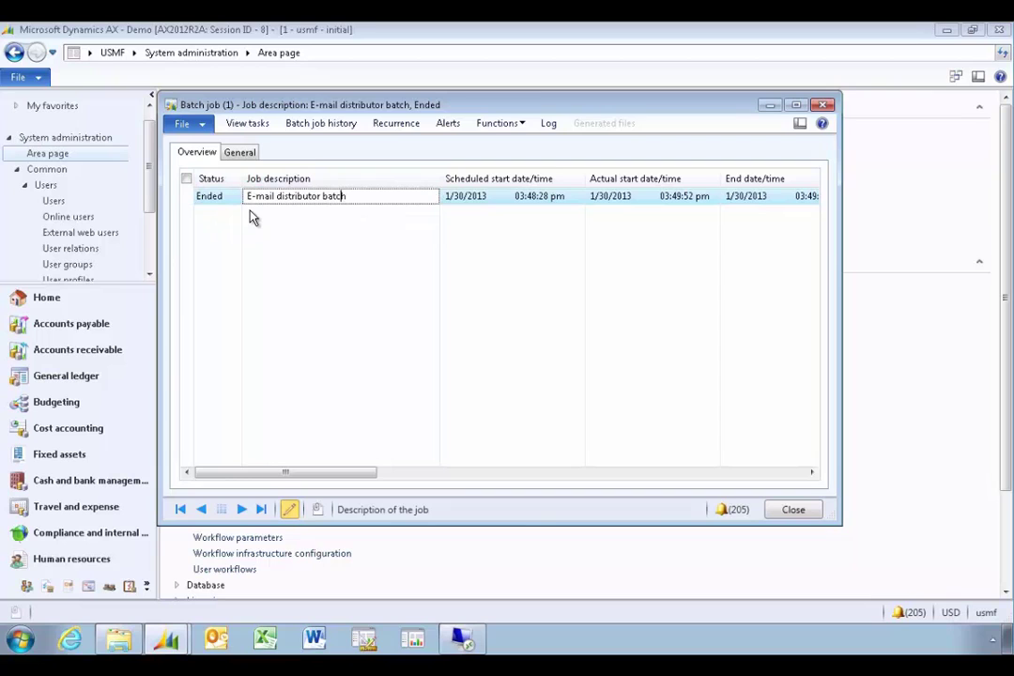
Set the E-mail distributor job's recurrence to No end date
left_click(386, 124)
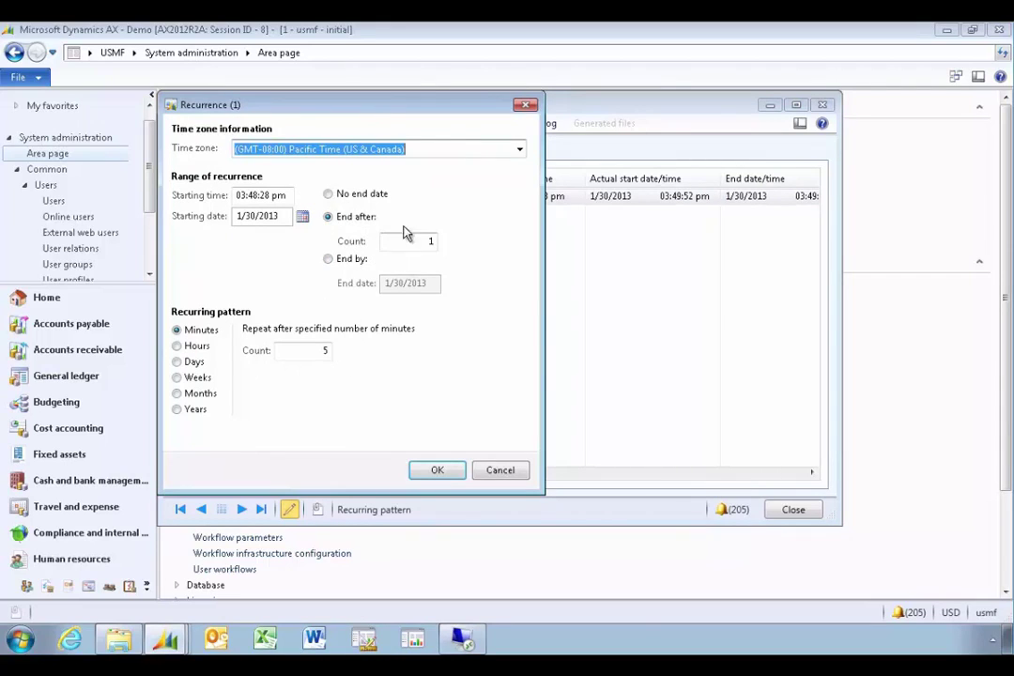
left_click(328, 194)
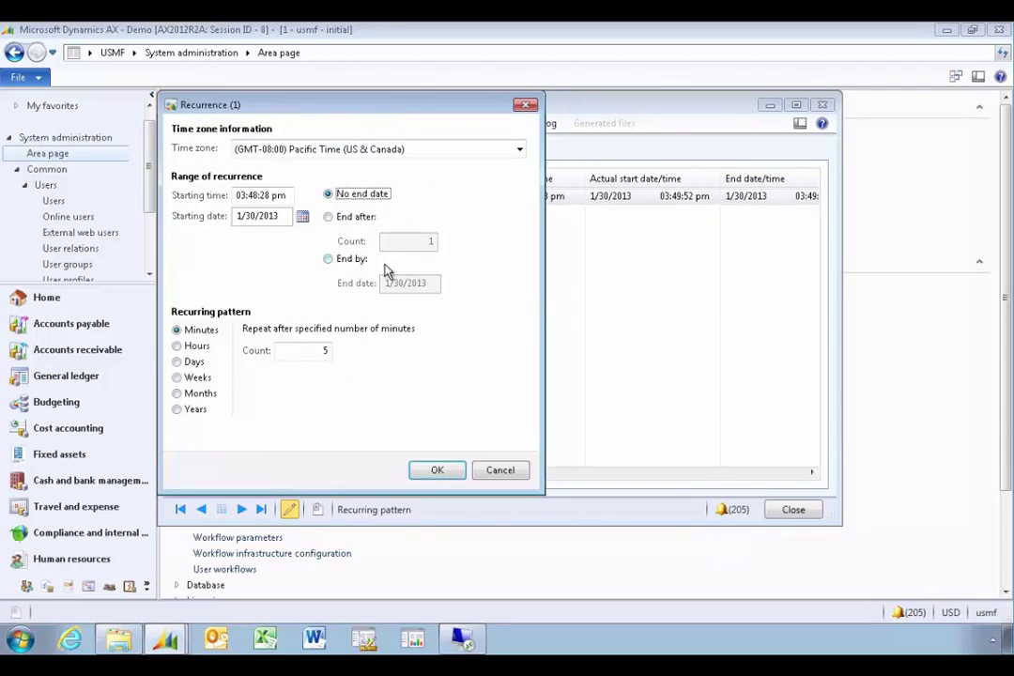
left_click(436, 470)
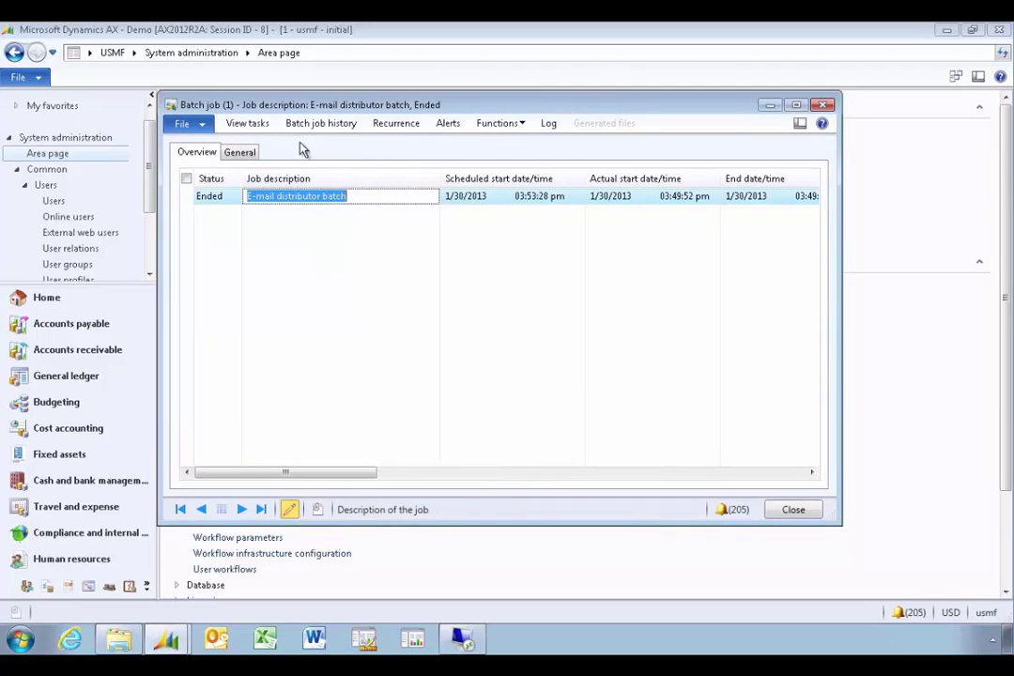
Change the E-mail distributor job's status to Waiting
left_click(497, 123)
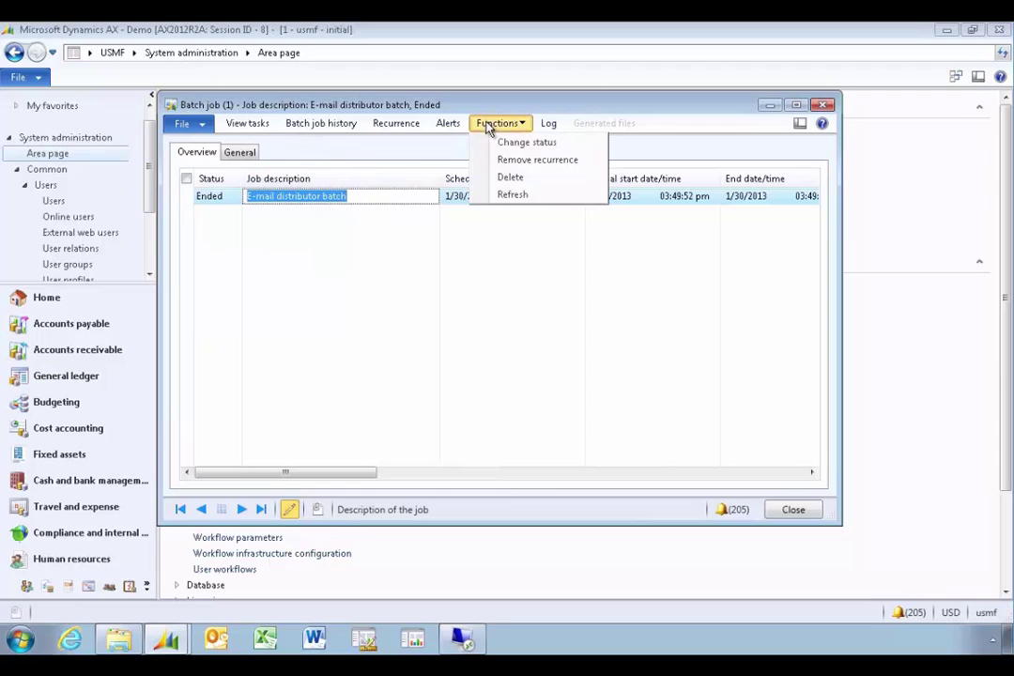
left_click(486, 176)
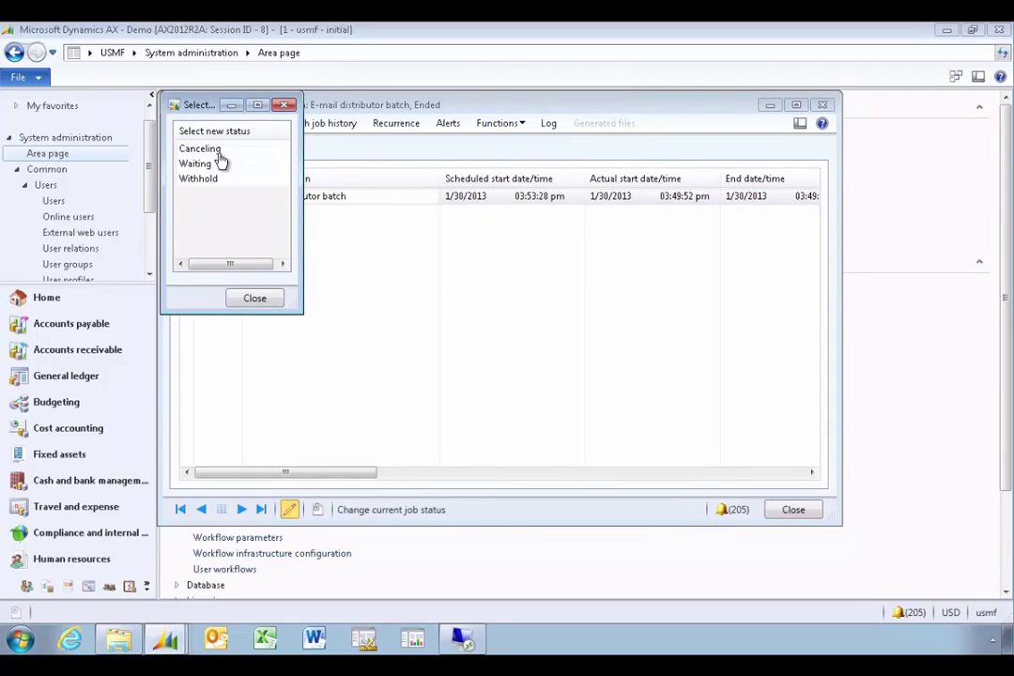
left_click(197, 165)
Refilter the batch list by Job description '*e' and recheck the job's recurrence
left_click(255, 295)
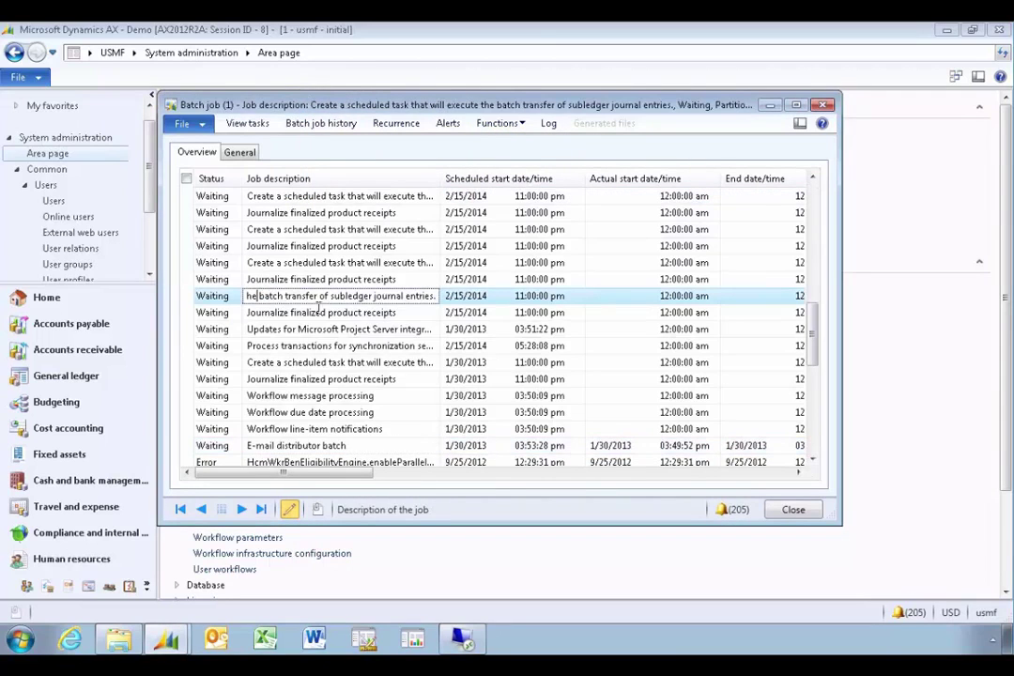
left_click(357, 326)
right_click(354, 296)
left_click(386, 346)
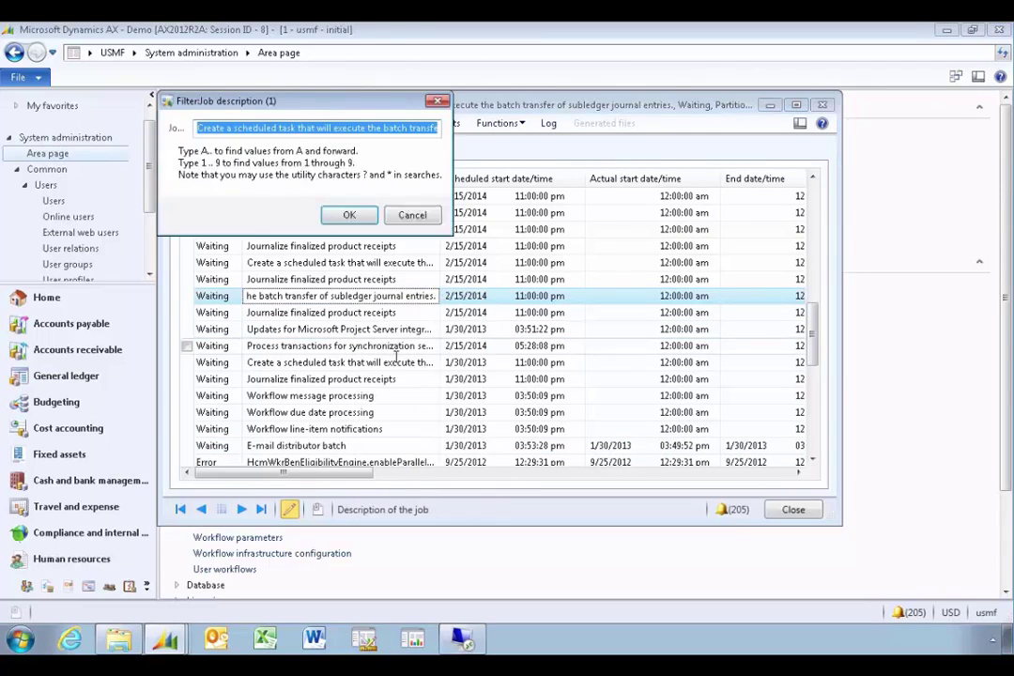
type("*e")
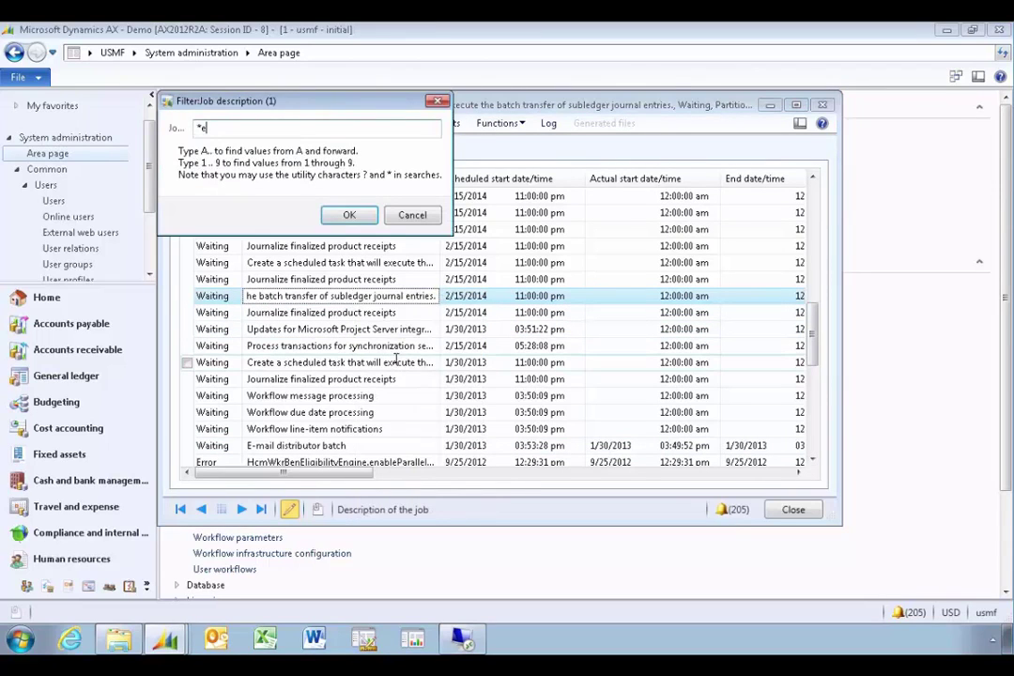
key("Return")
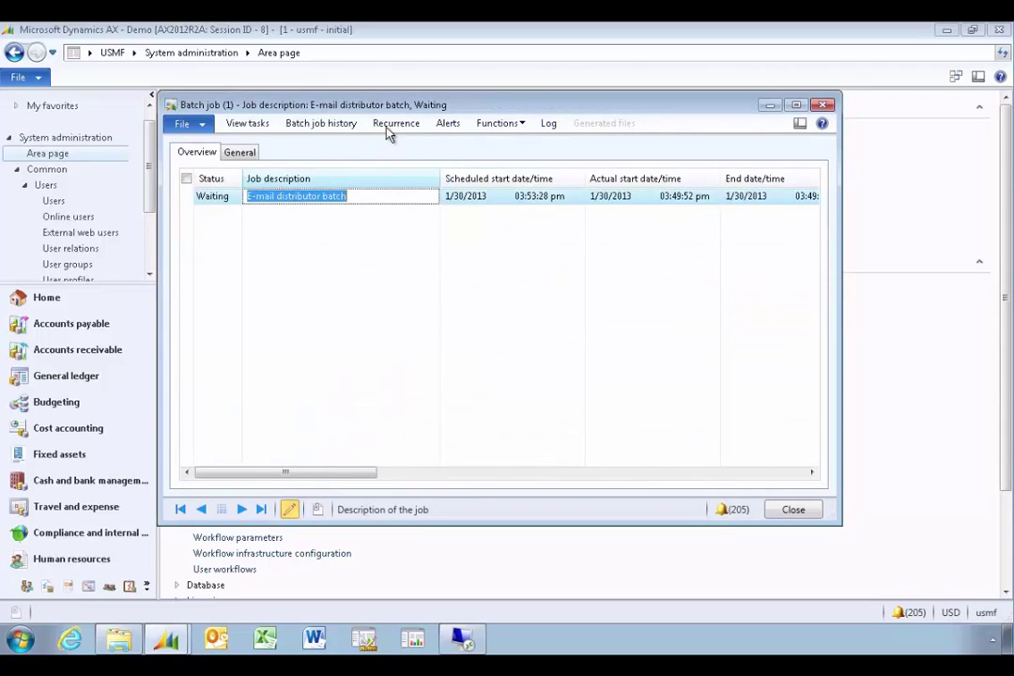
left_click(395, 123)
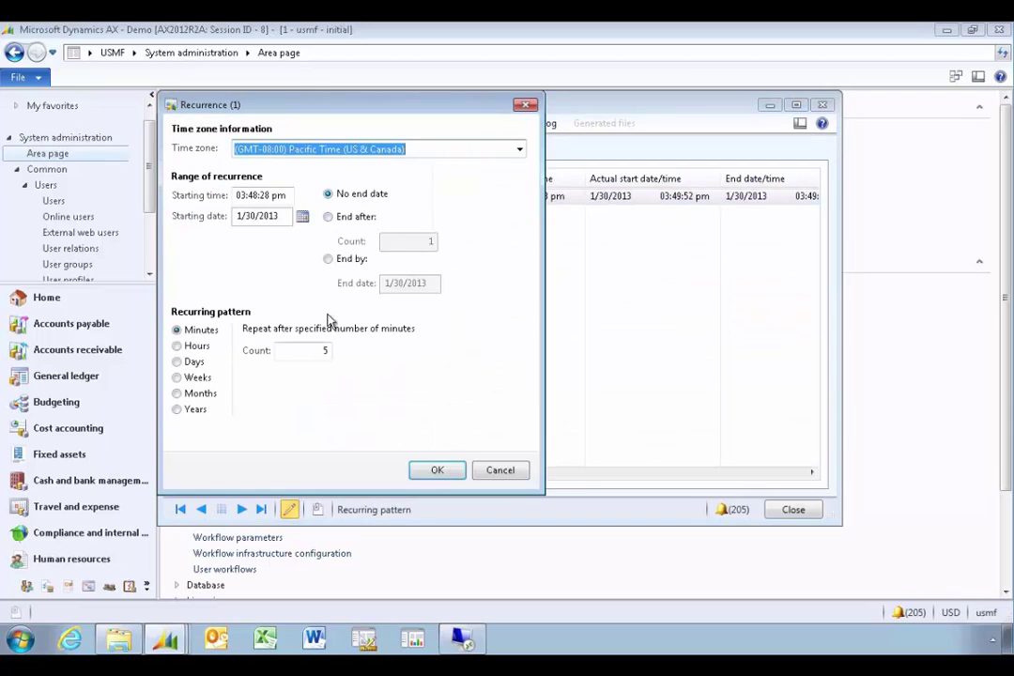
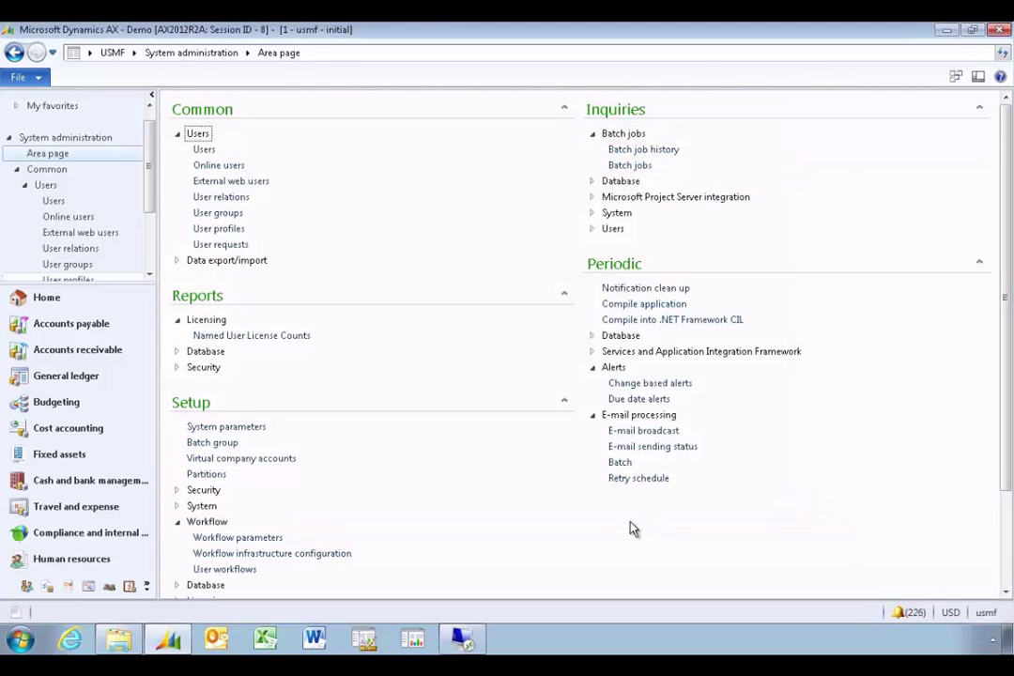
Enter the user's e-mail address in the user Options and show the Notifications settings
left_click(30, 83)
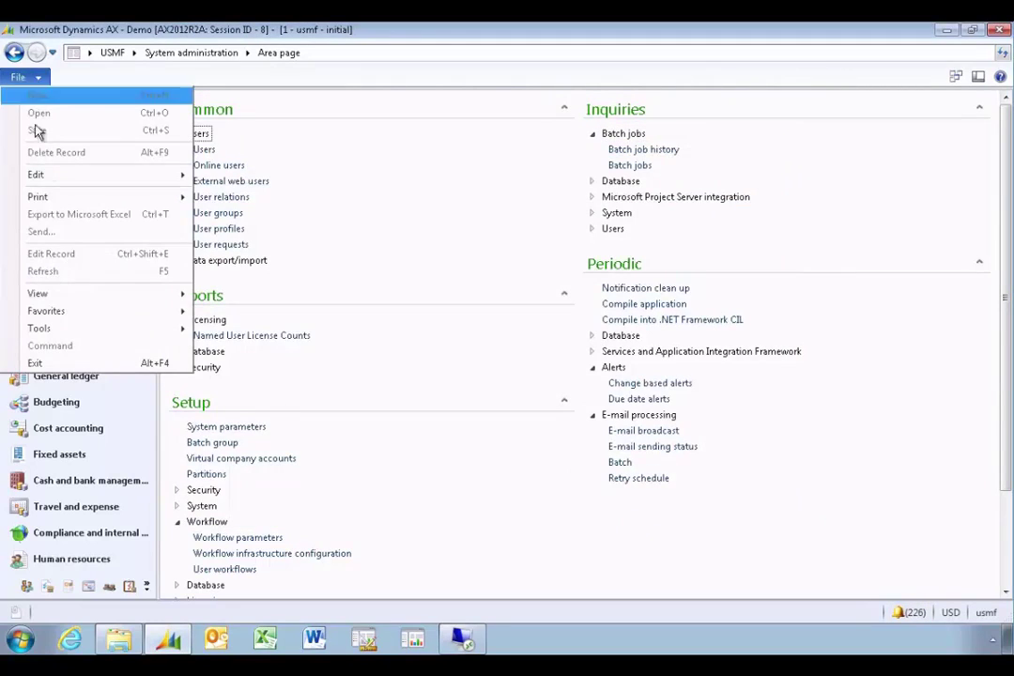
mouse_move(56, 328)
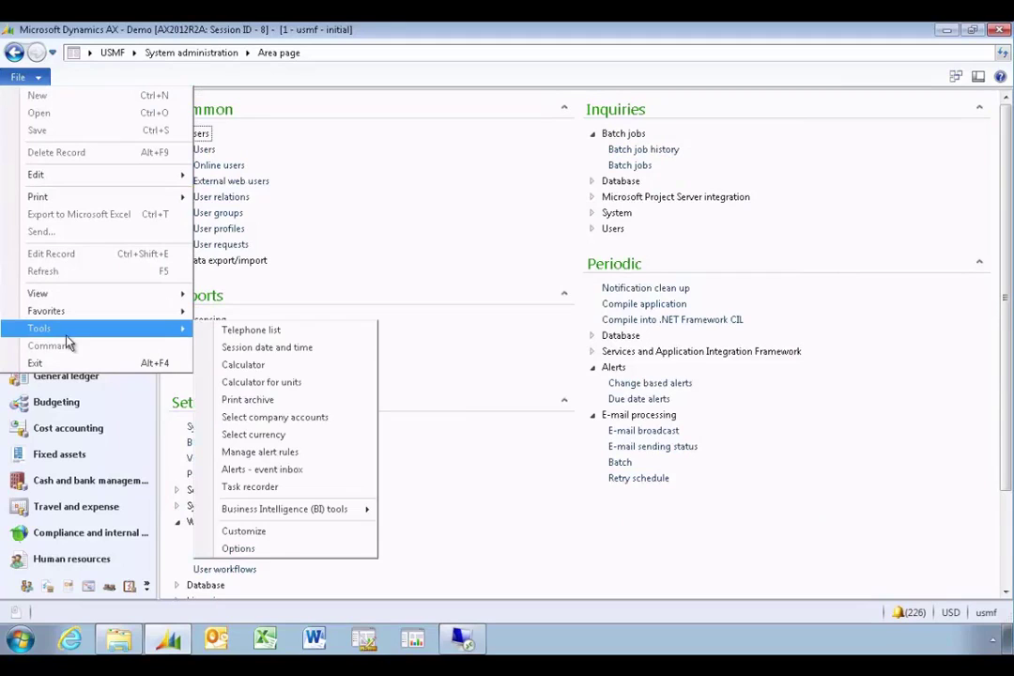
left_click(243, 552)
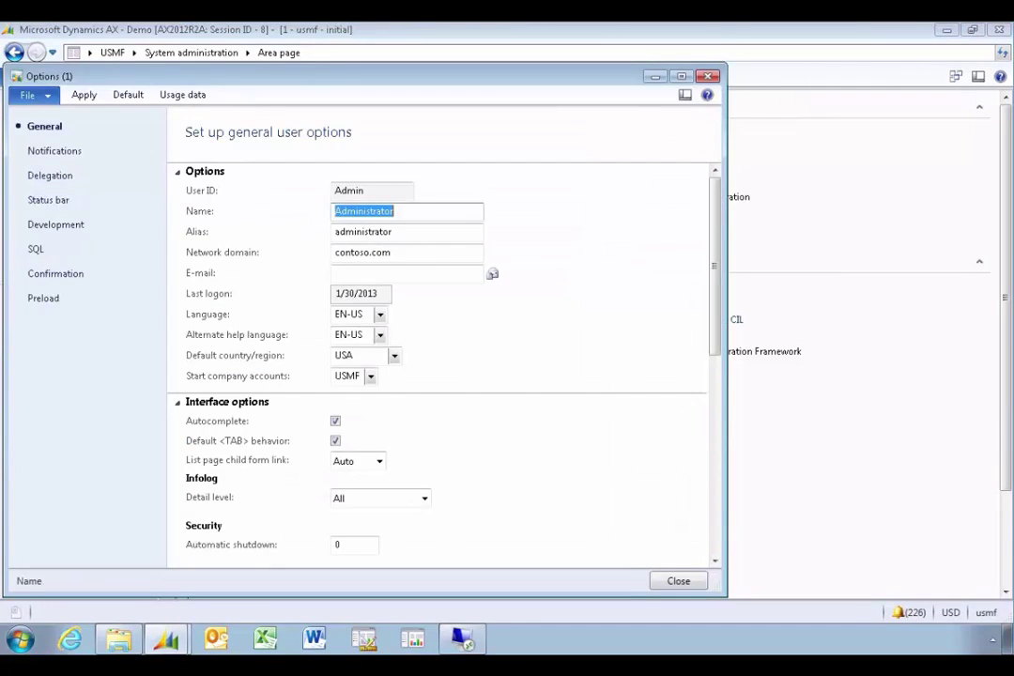
left_click(361, 273)
type("Administrator@co")
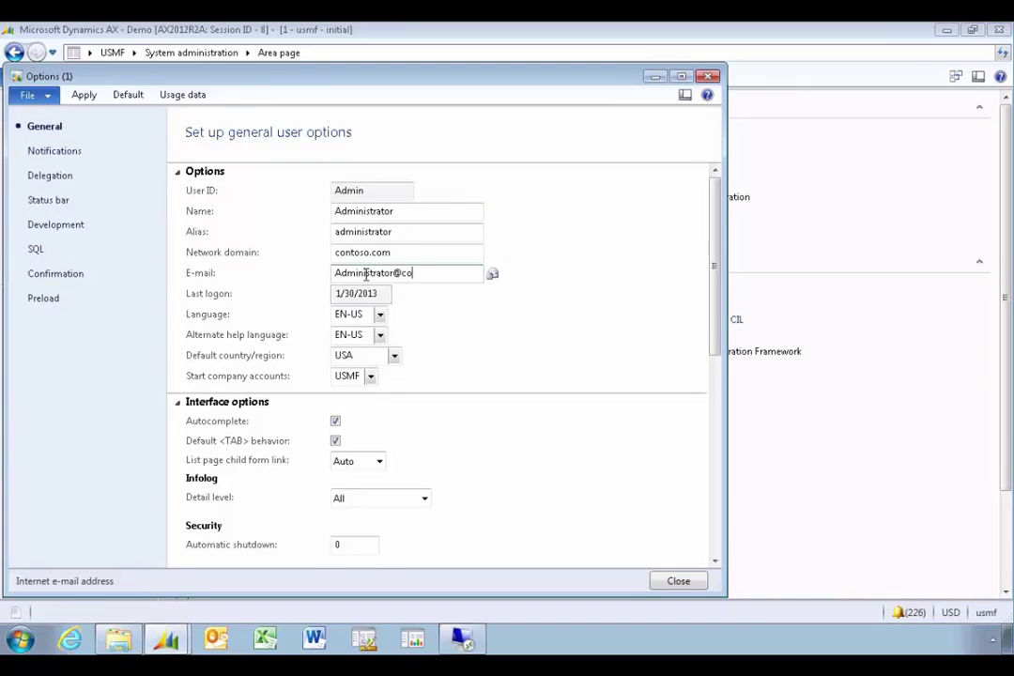
type("ntoso.com")
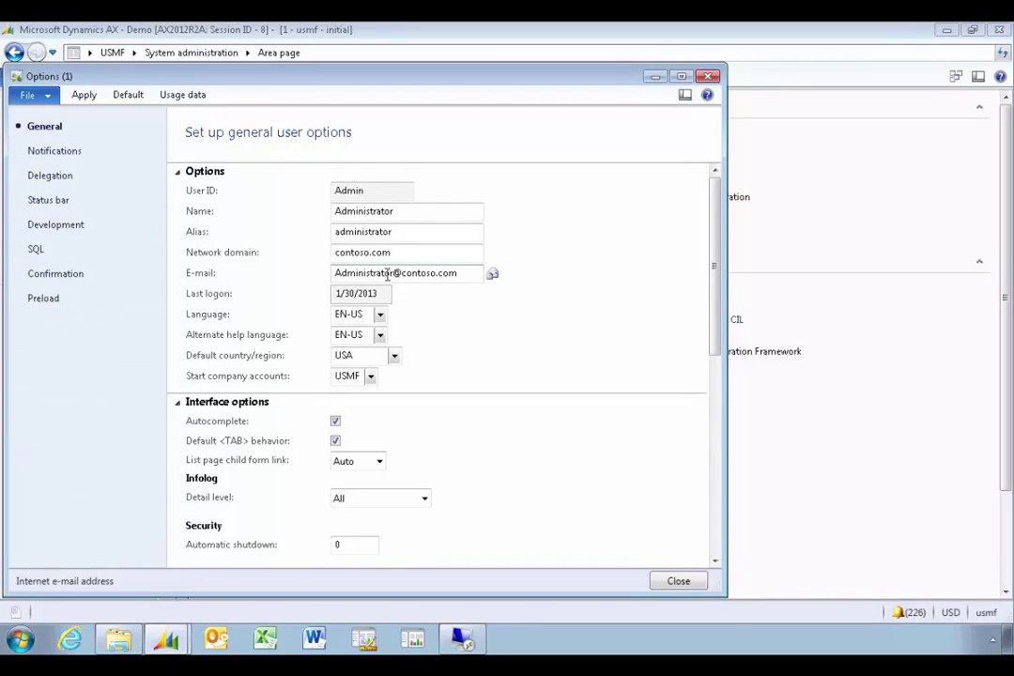
left_click(177, 401)
left_click(53, 153)
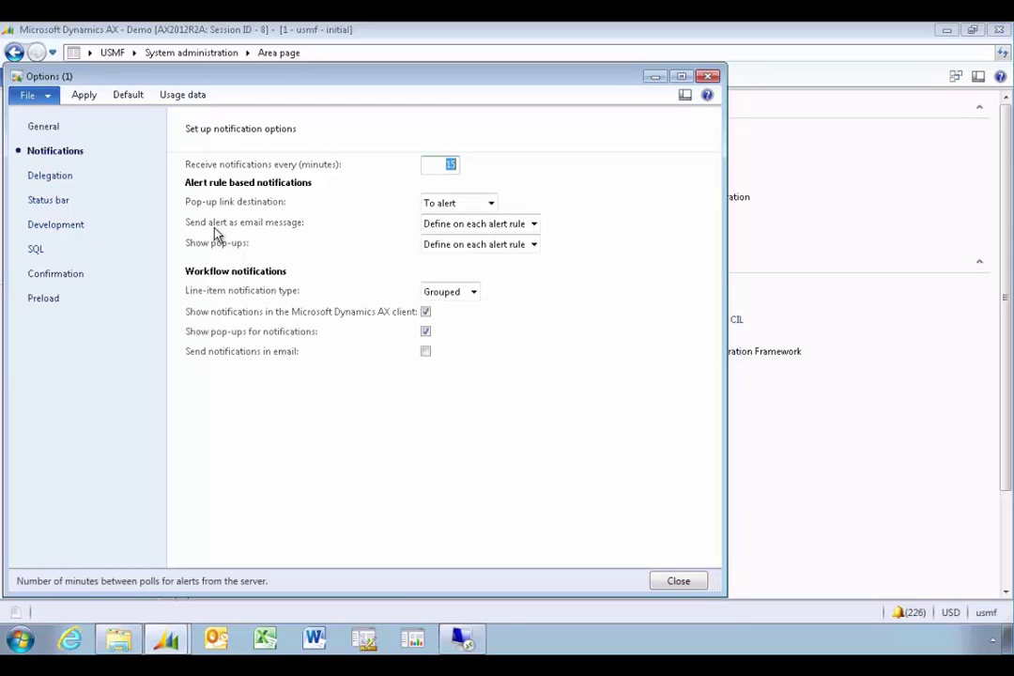
Keep alert e-mails defined on each alert rule, enable 'Send notifications in email', and close Options
left_click(533, 227)
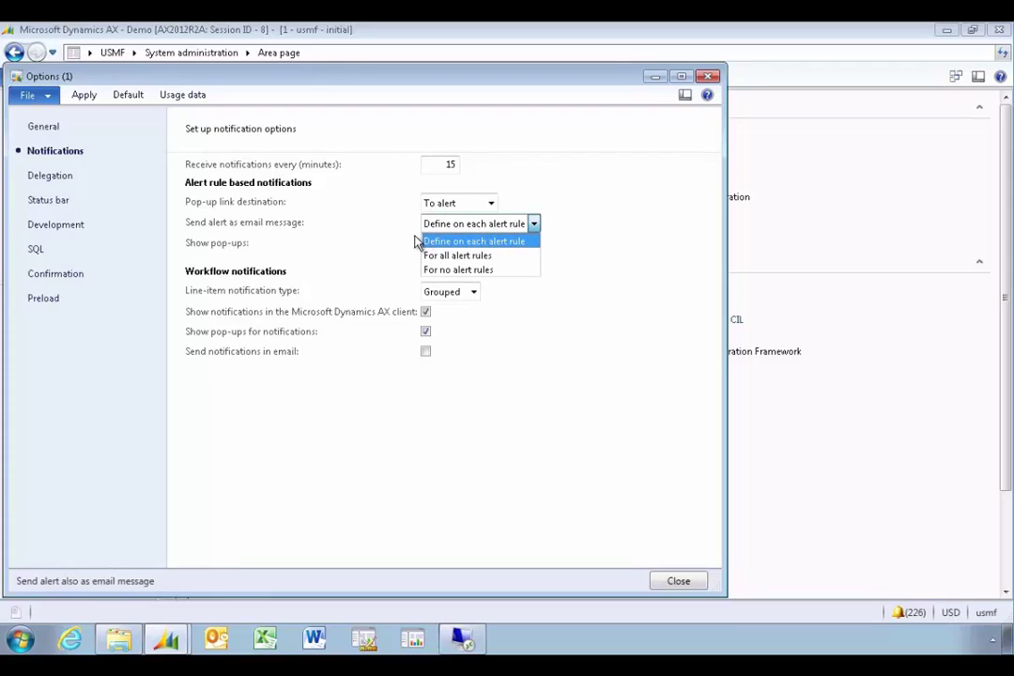
left_click(472, 225)
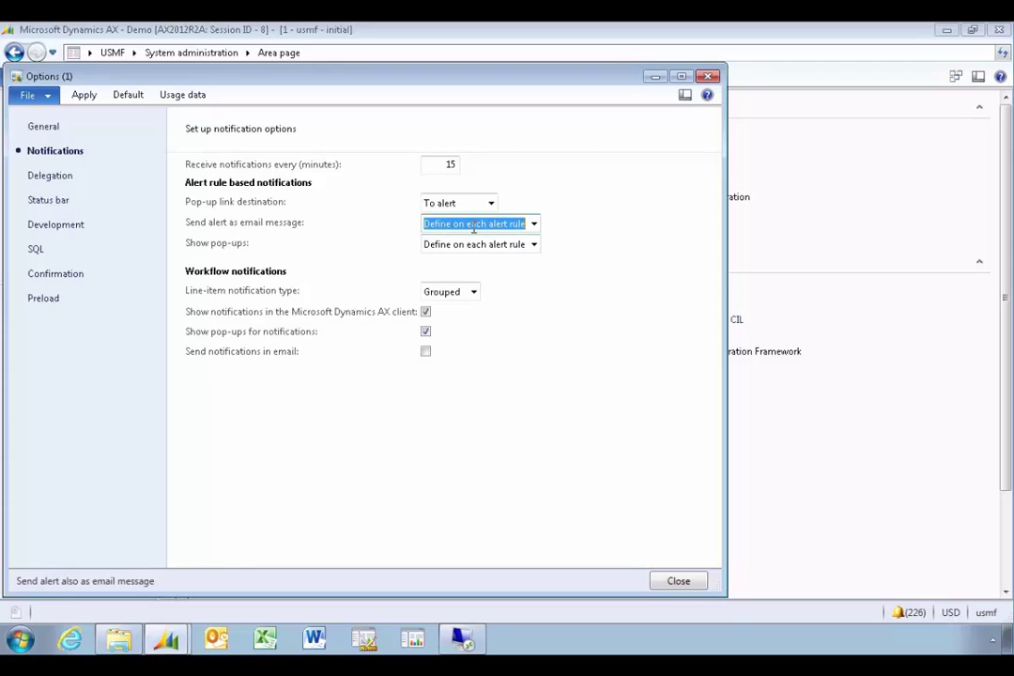
left_click(425, 352)
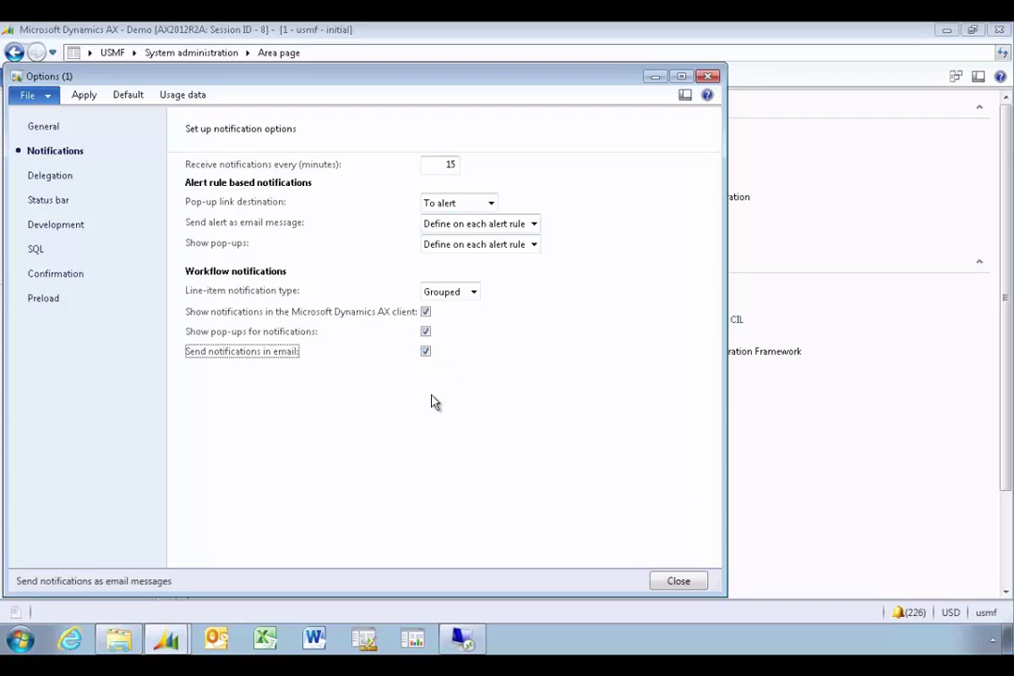
left_click(424, 351)
left_click_drag(674, 580, 504, 465)
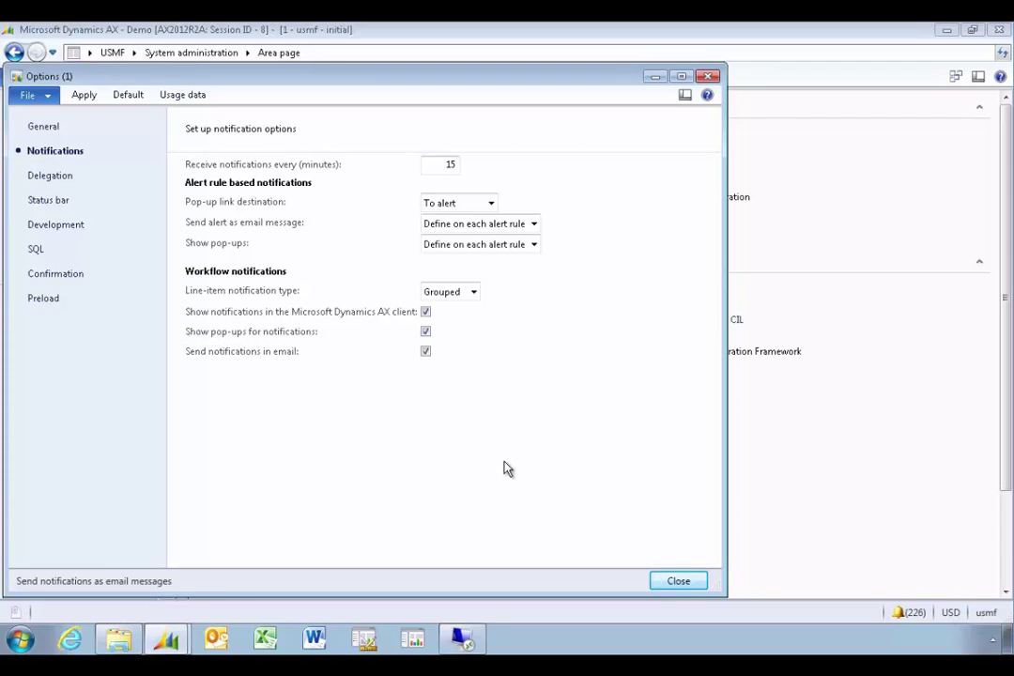
left_click(678, 580)
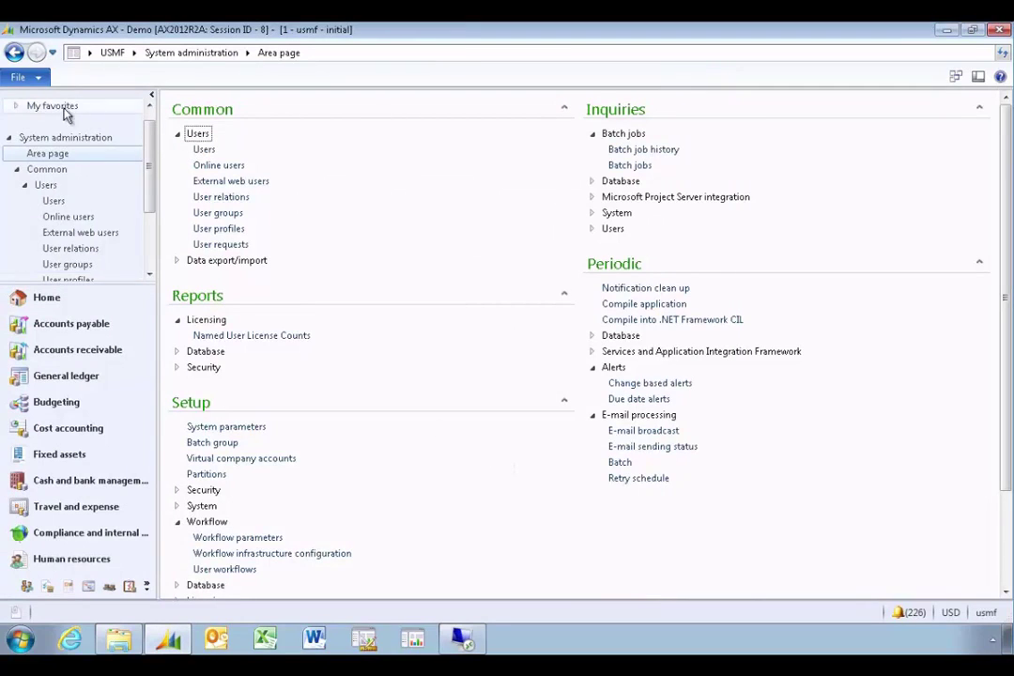
Turn on Send e-mail for the 'Record has been created in Customers' alert rule and close the rules
left_click(20, 77)
mouse_move(61, 331)
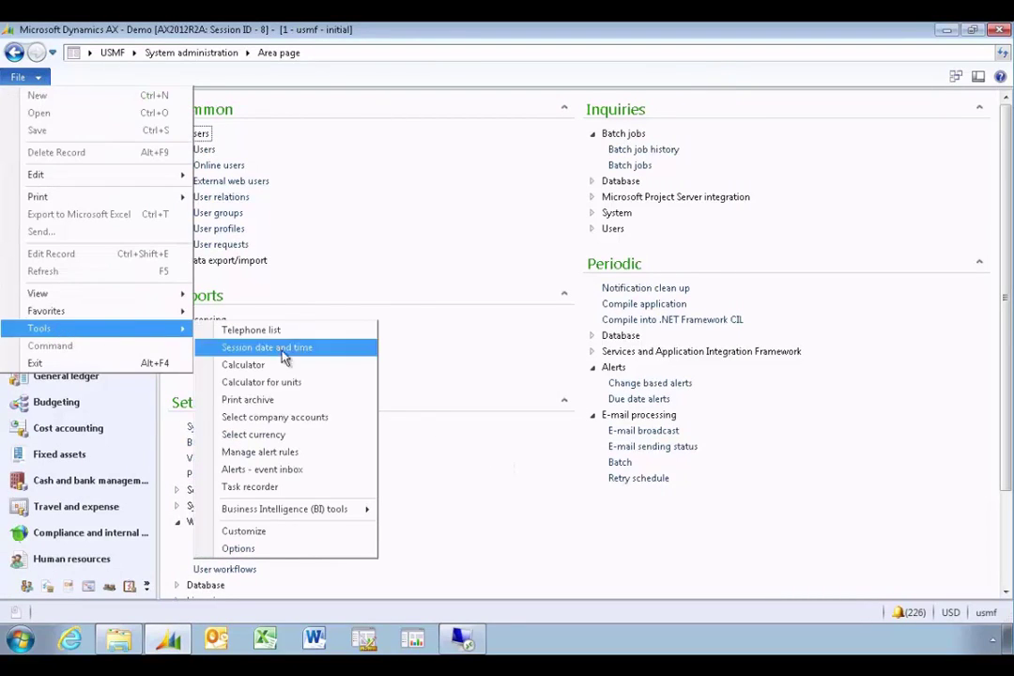
left_click(302, 457)
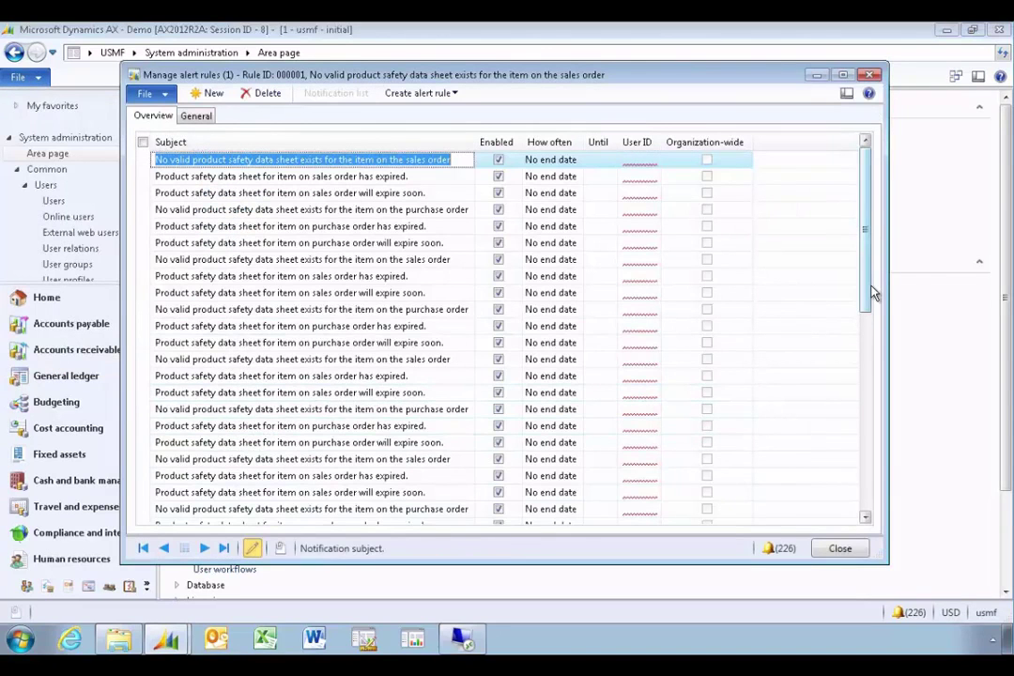
left_click_drag(873, 294, 869, 516)
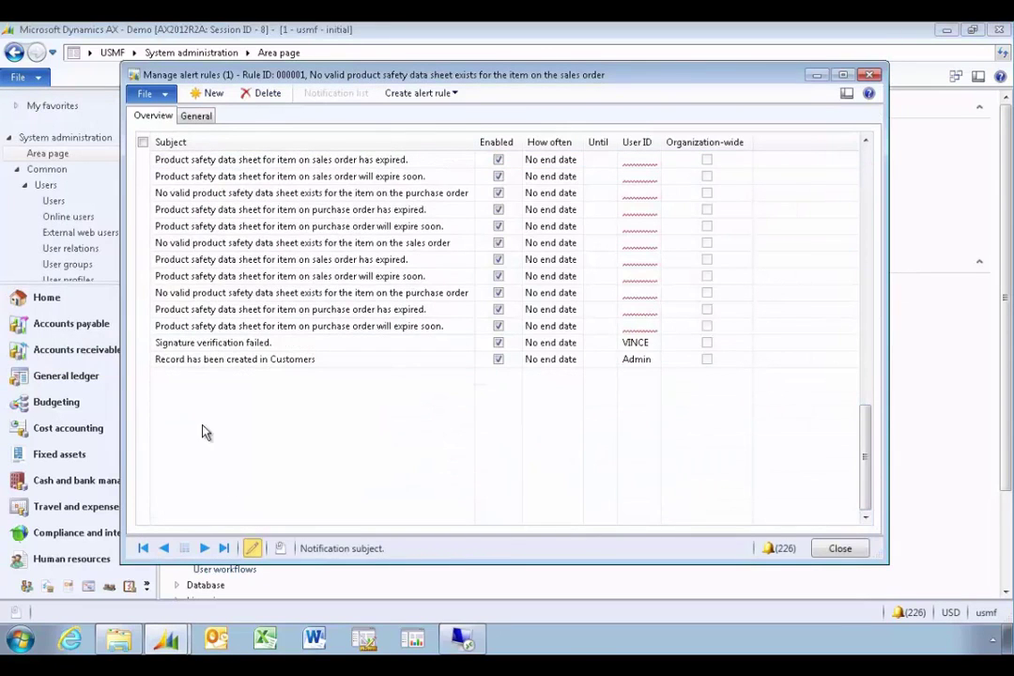
left_click(230, 362)
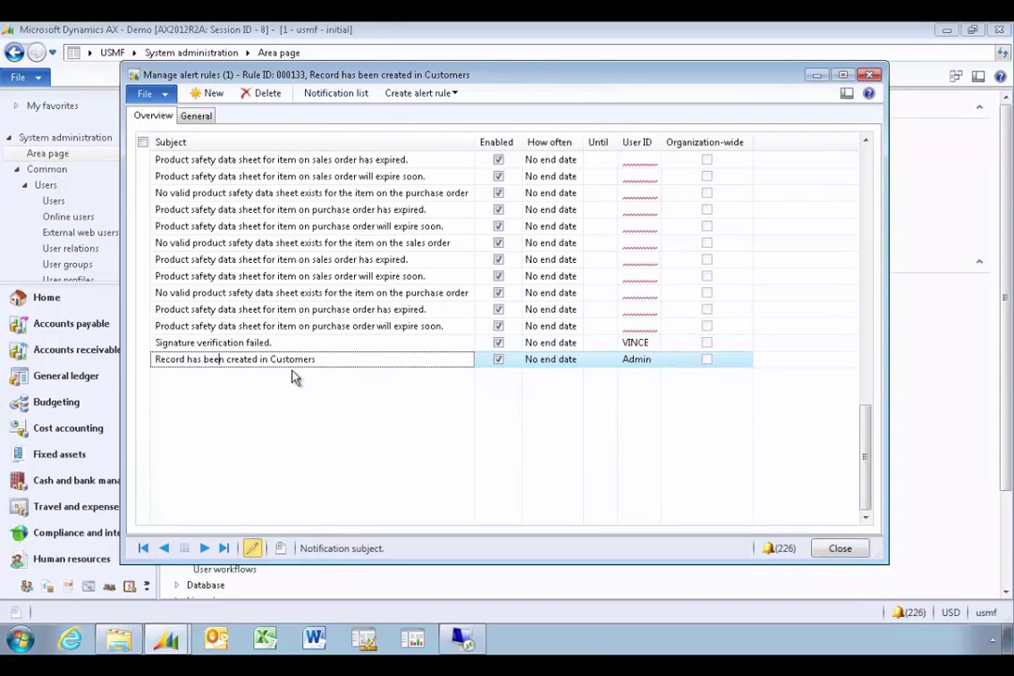
left_click(196, 115)
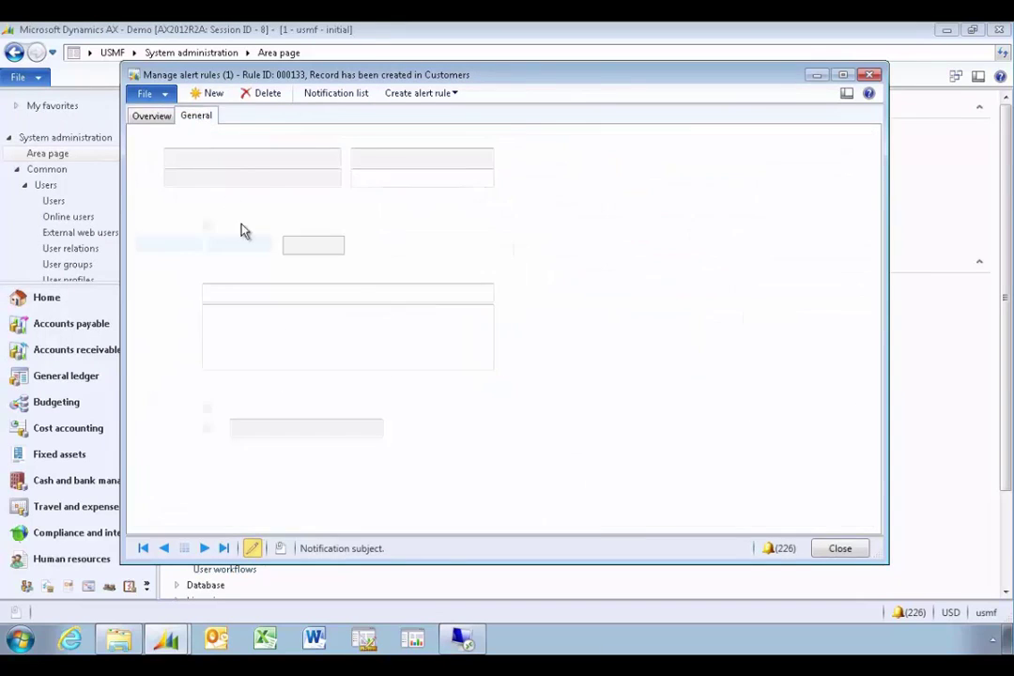
left_click(207, 428)
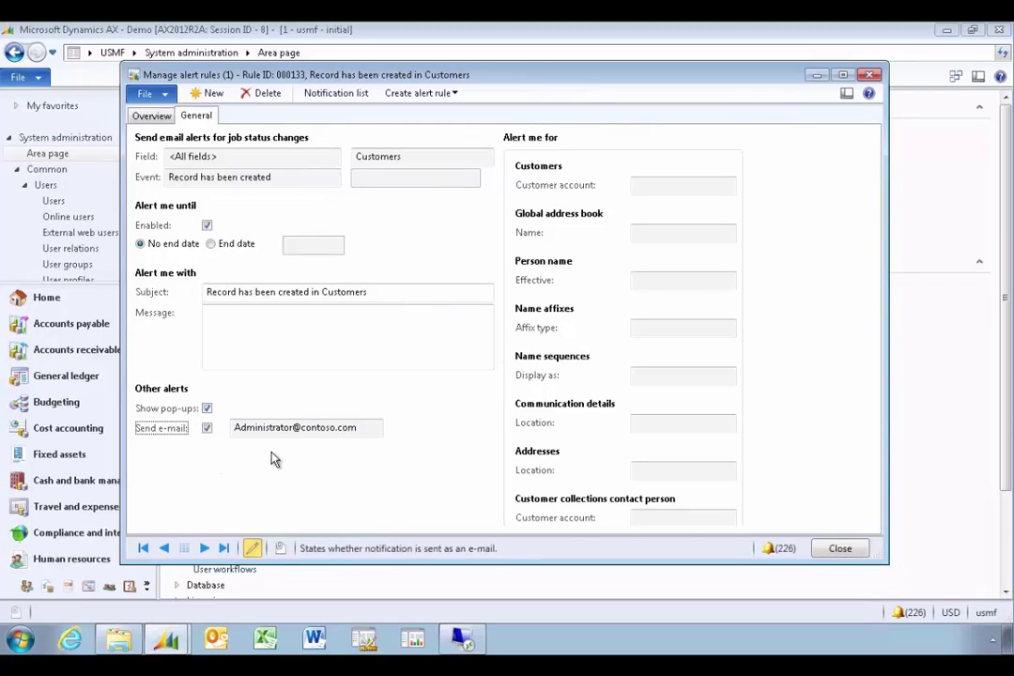
left_click(839, 548)
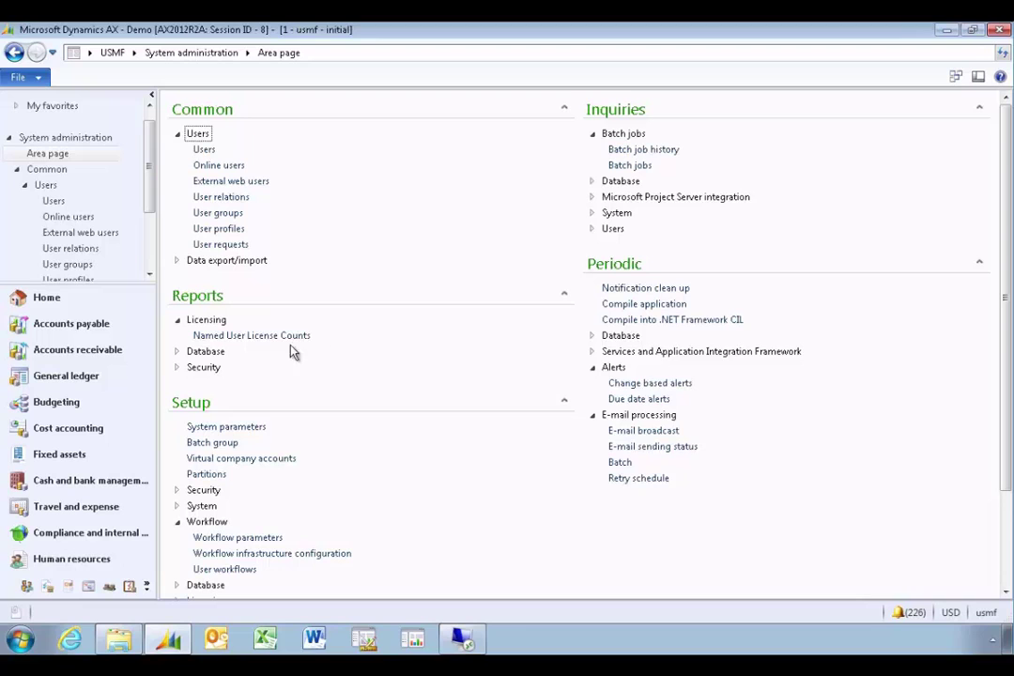
left_click(110, 354)
Start a new customer X889 from All customers and name it Sample Customer2
left_click(225, 152)
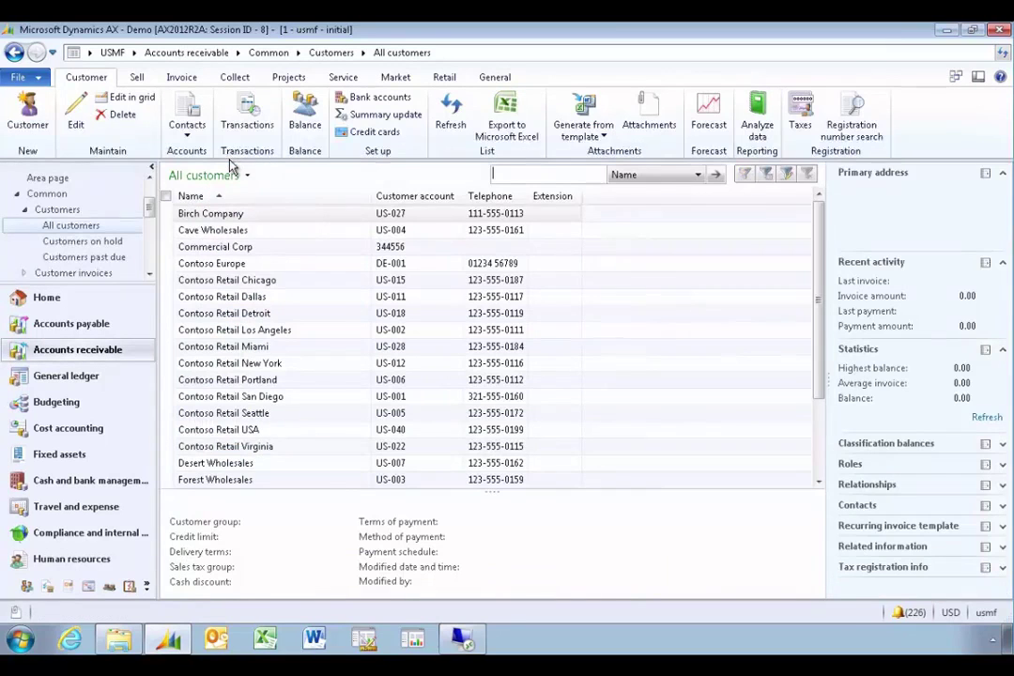
left_click(26, 116)
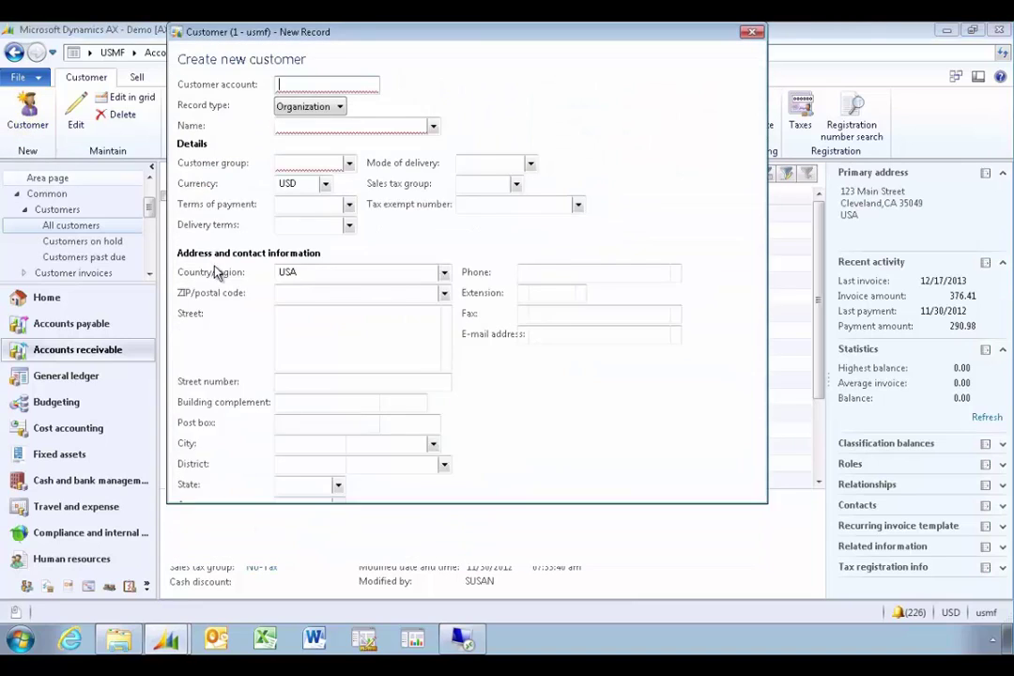
left_click(337, 85)
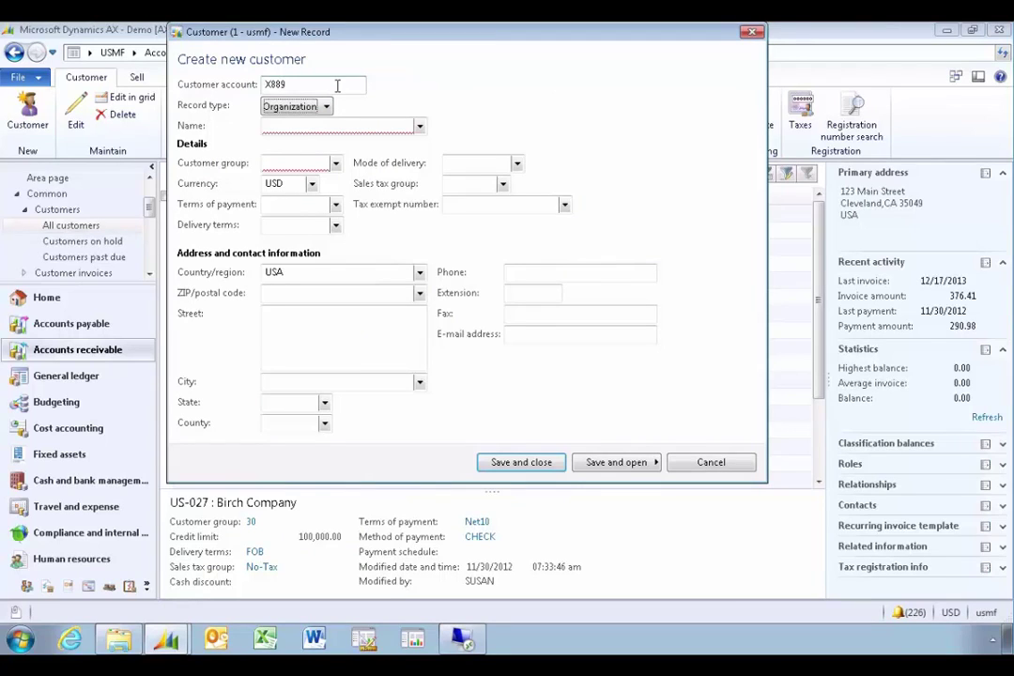
left_click(337, 128)
type("Sample Customer")
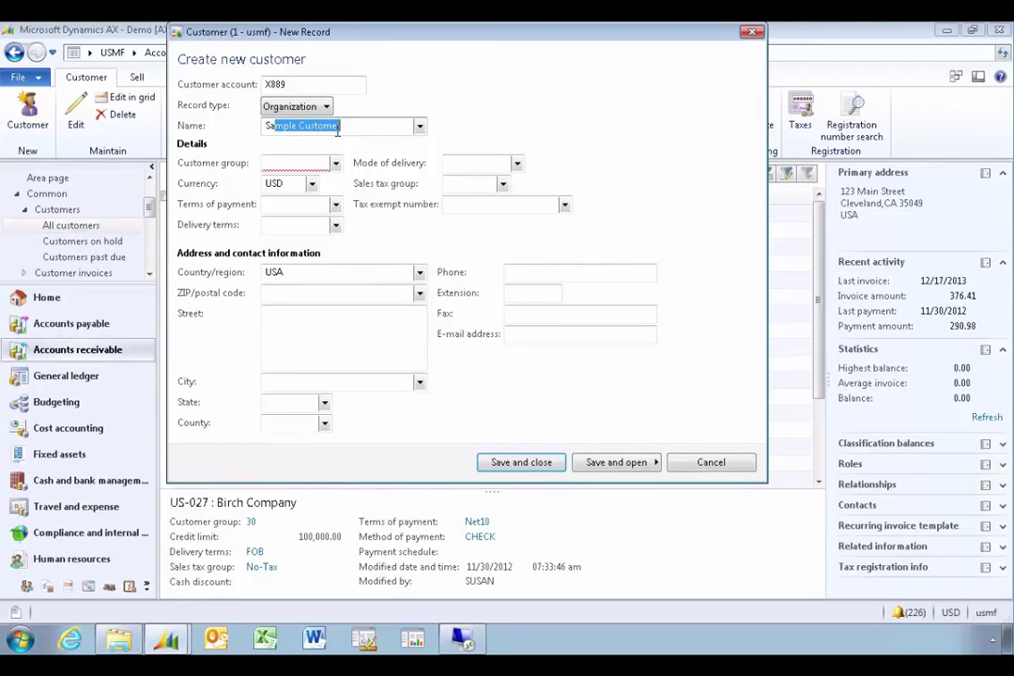
key("End")
type("2")
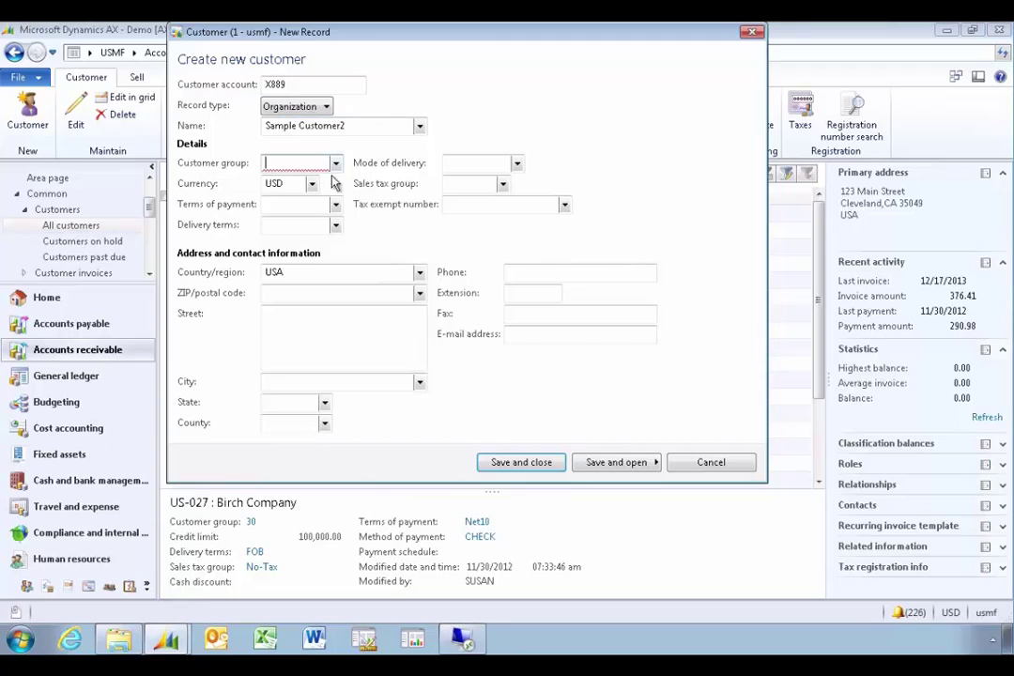
Give the customer group 20, ZIP 98052 and street '1 main', then save and close
left_click(335, 163)
left_click(310, 236)
left_click(319, 294)
key("Tab")
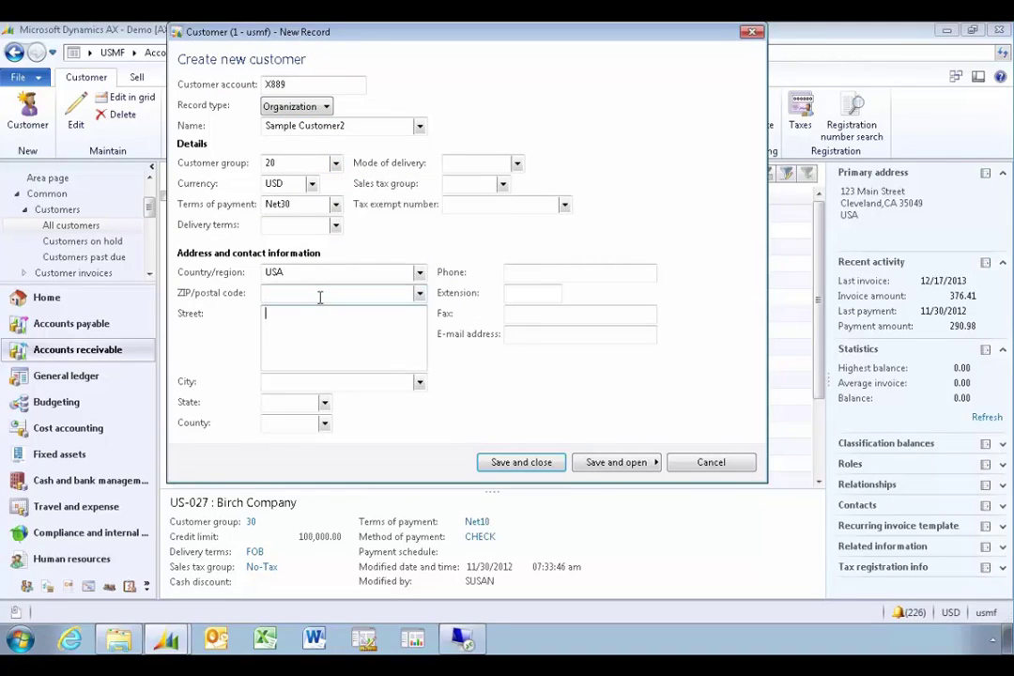
left_click(313, 295)
type("98052")
key("Tab")
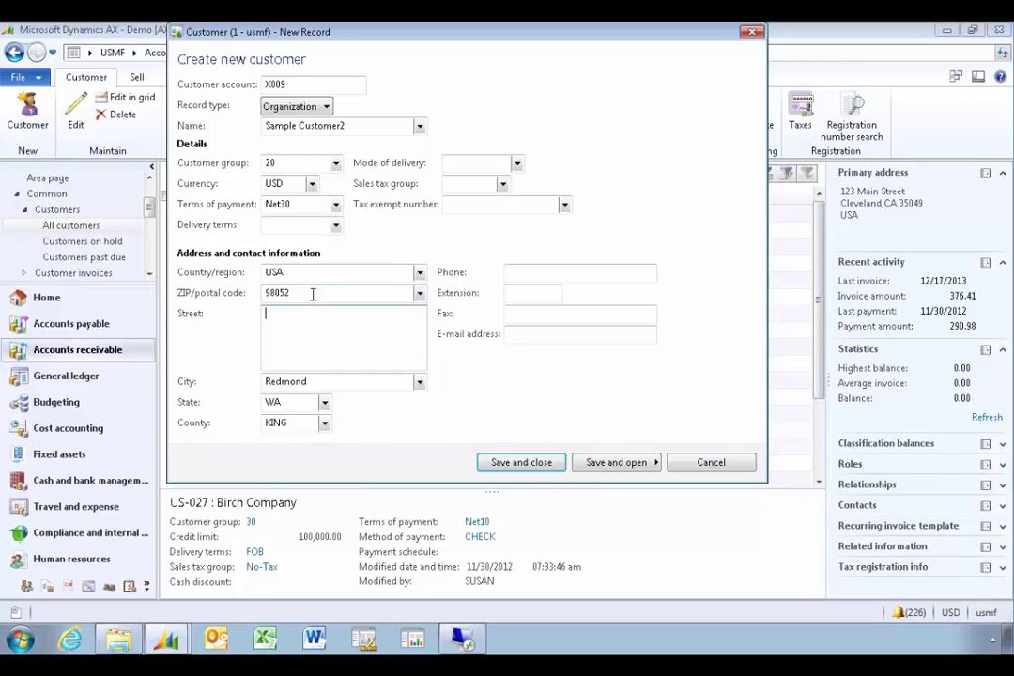
type("1 main street")
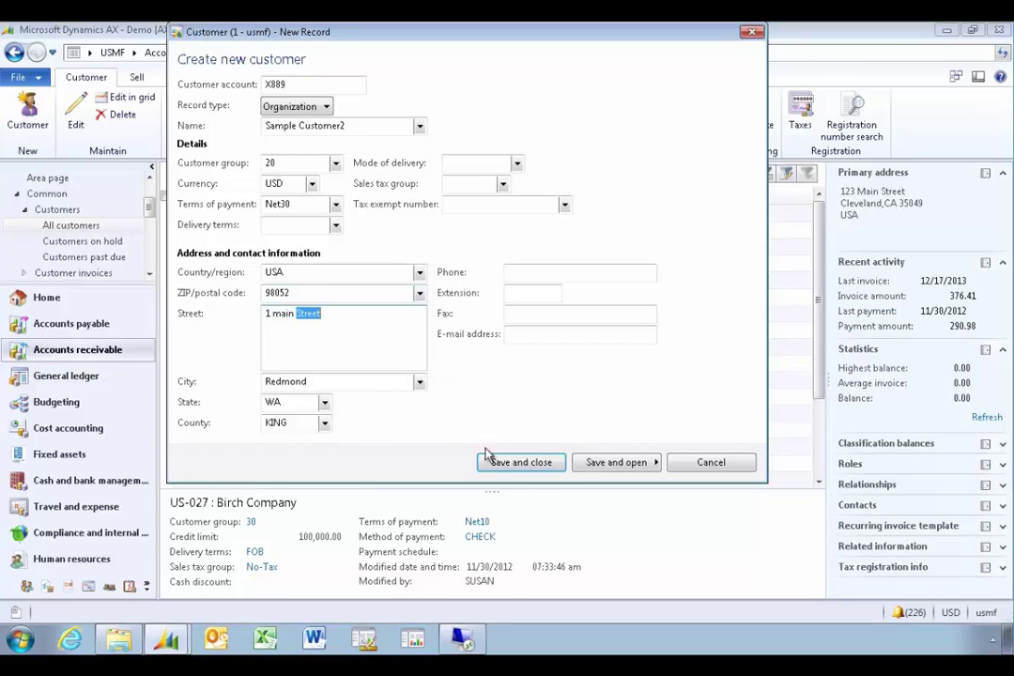
left_click(493, 461)
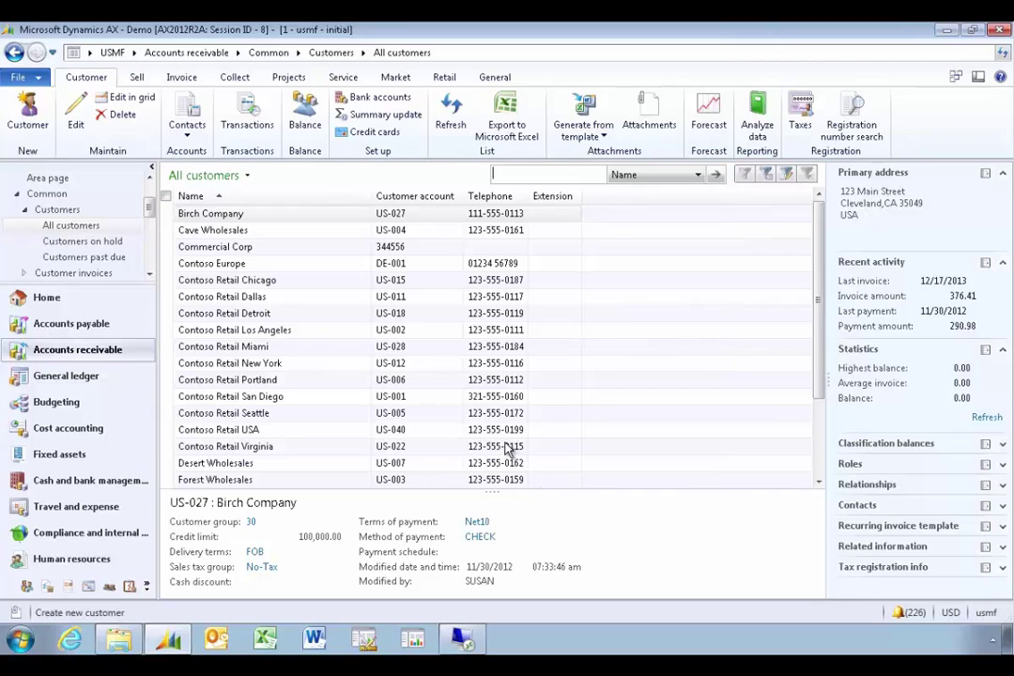
left_click(146, 586)
Review the X882 and X889 customer-created alerts in the notification list, then close it
left_click(165, 614)
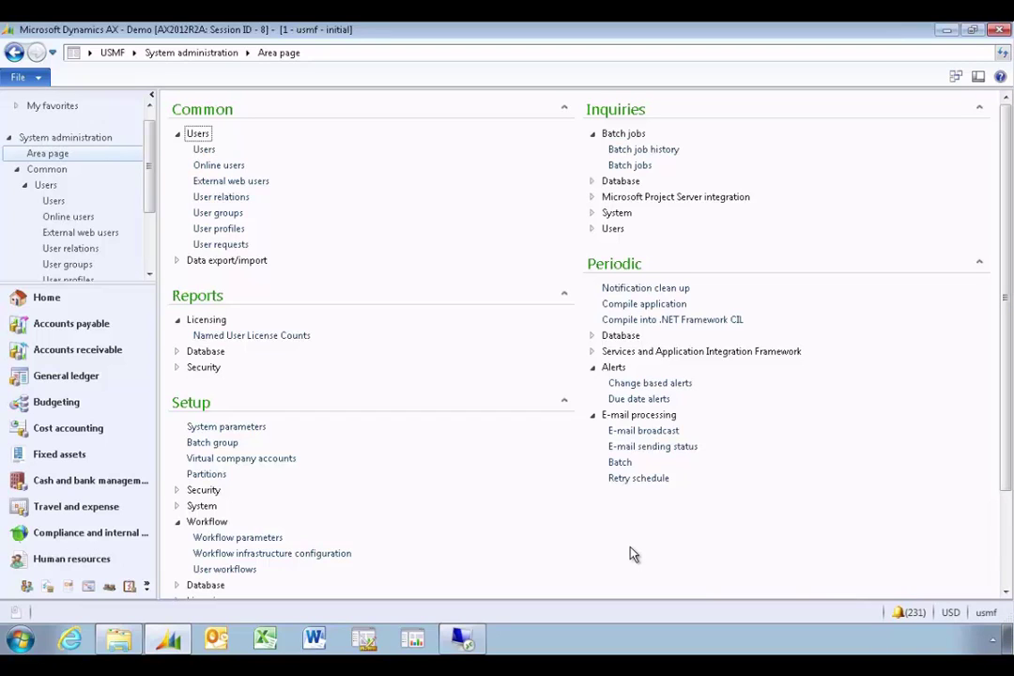
left_click(899, 612)
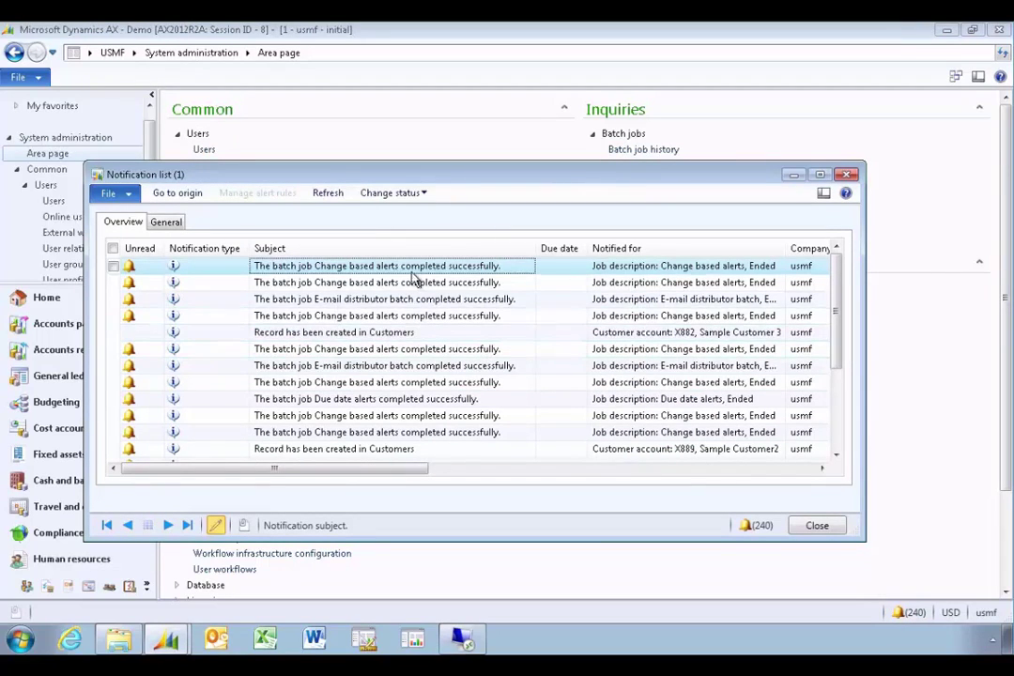
left_click(488, 336)
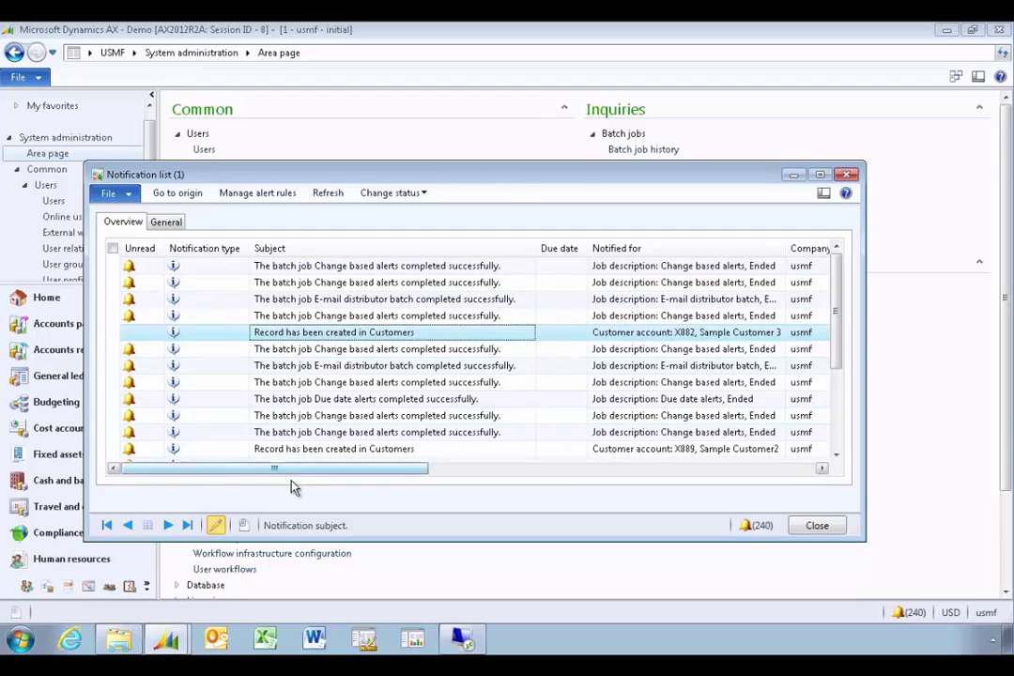
left_click(295, 450)
left_click(282, 336)
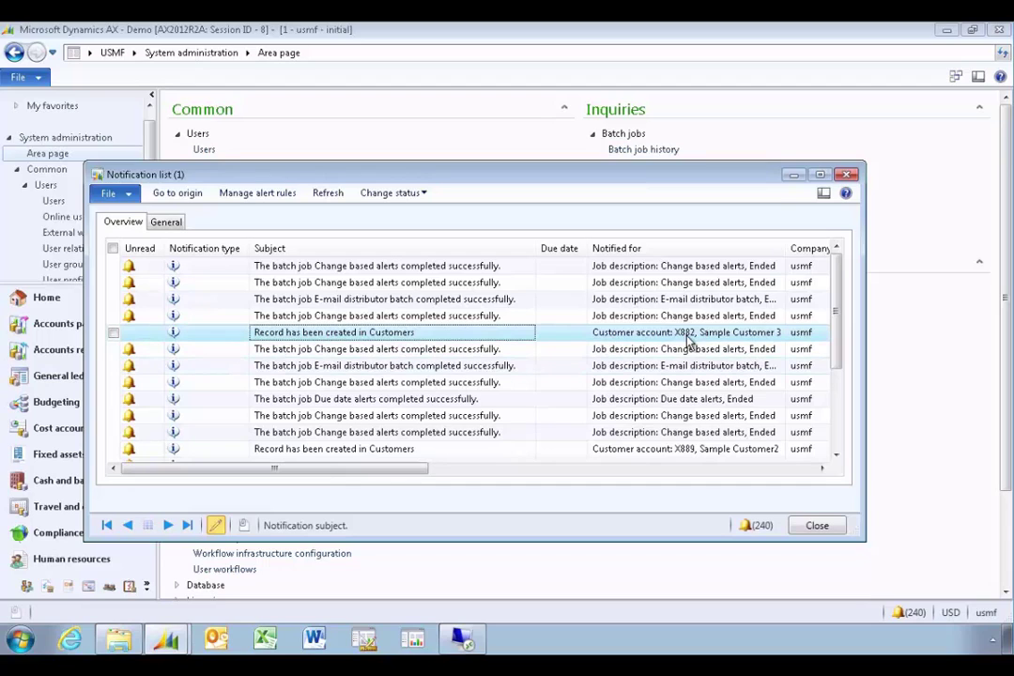
left_click(704, 450)
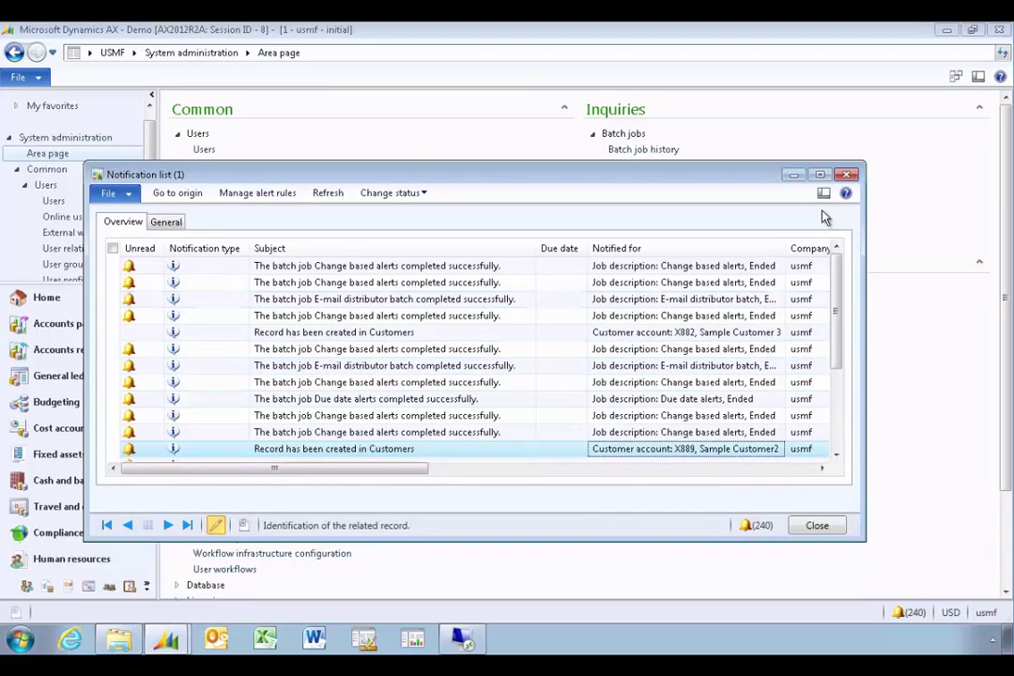
left_click(845, 177)
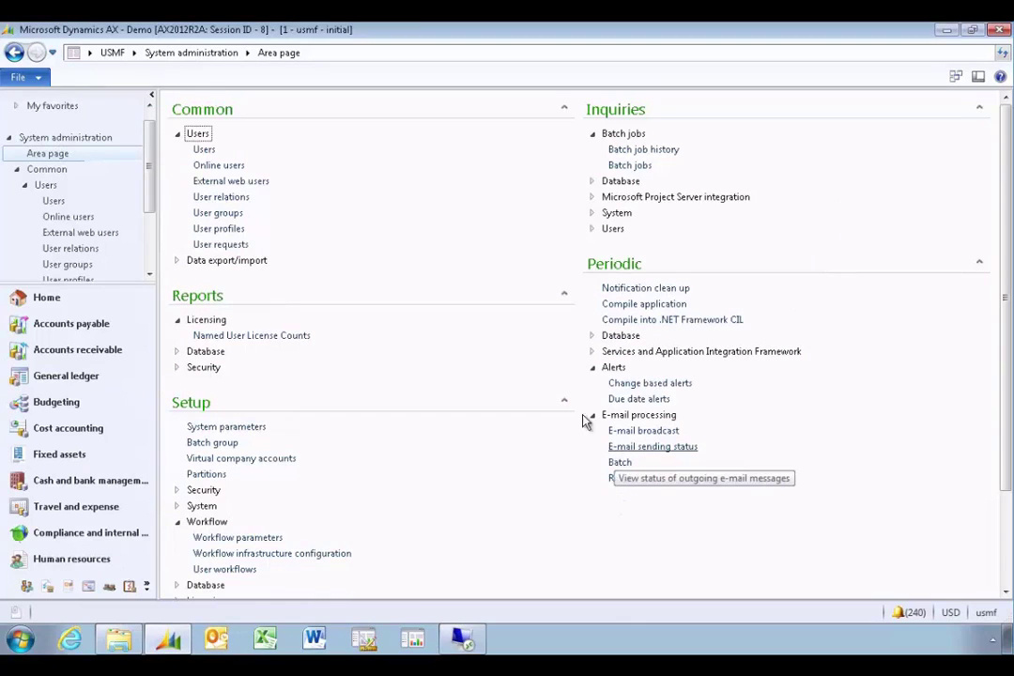
Show sent e-mails in E-mail sending status and select the 04:32:10 pm alert e-mail
left_click(646, 448)
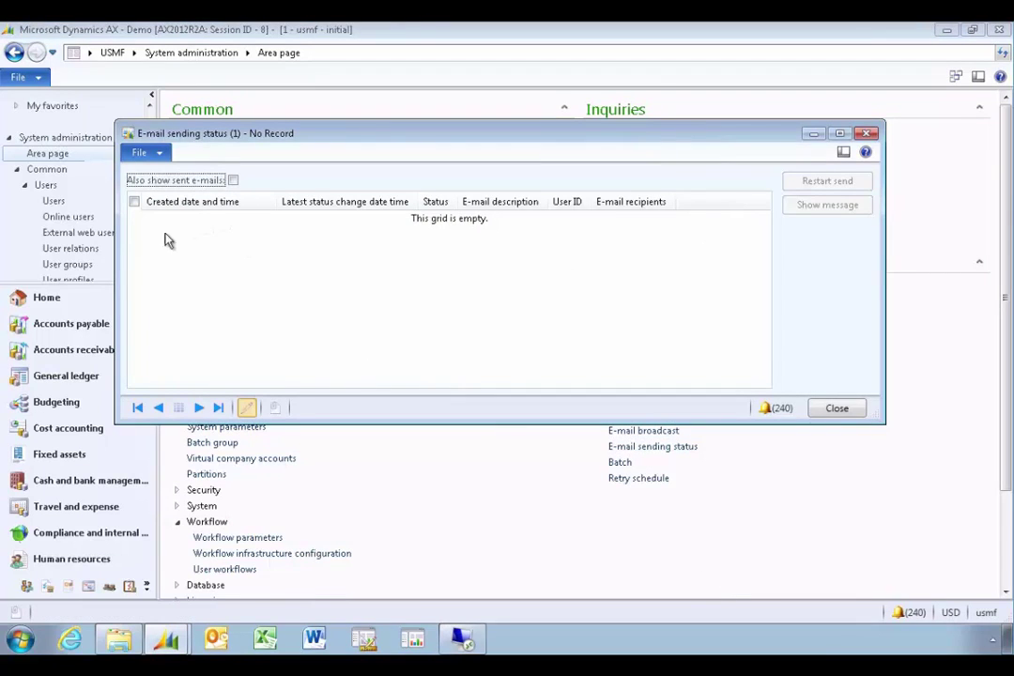
left_click(233, 179)
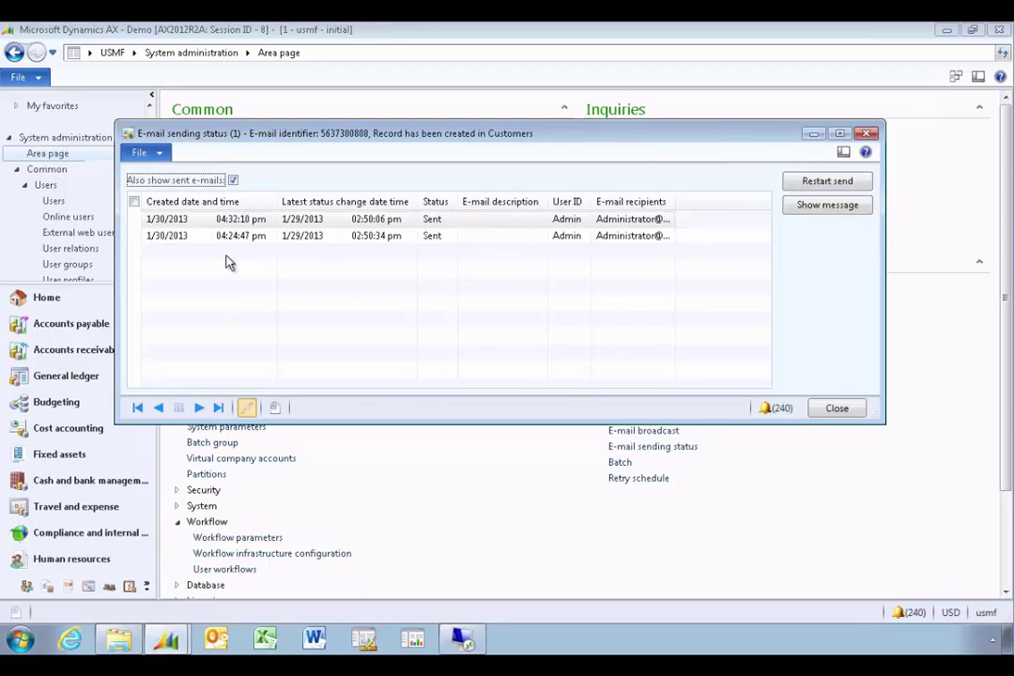
left_click(226, 239)
left_click(227, 221)
left_click(227, 238)
left_click(227, 220)
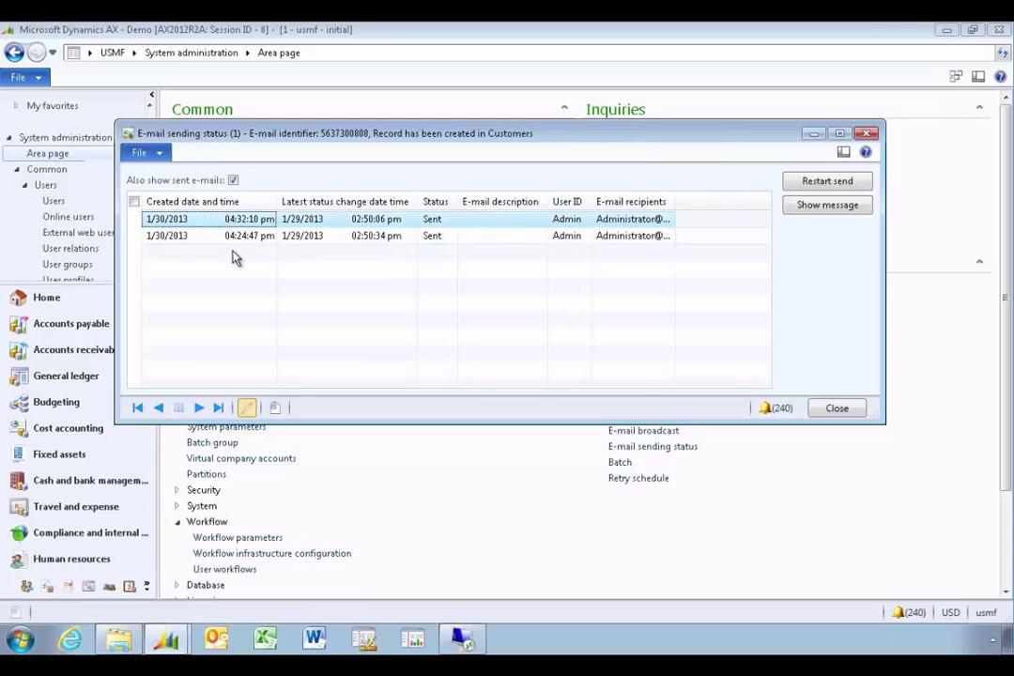
View the alert e-mail's content, then close it and the sending status window
left_click(824, 208)
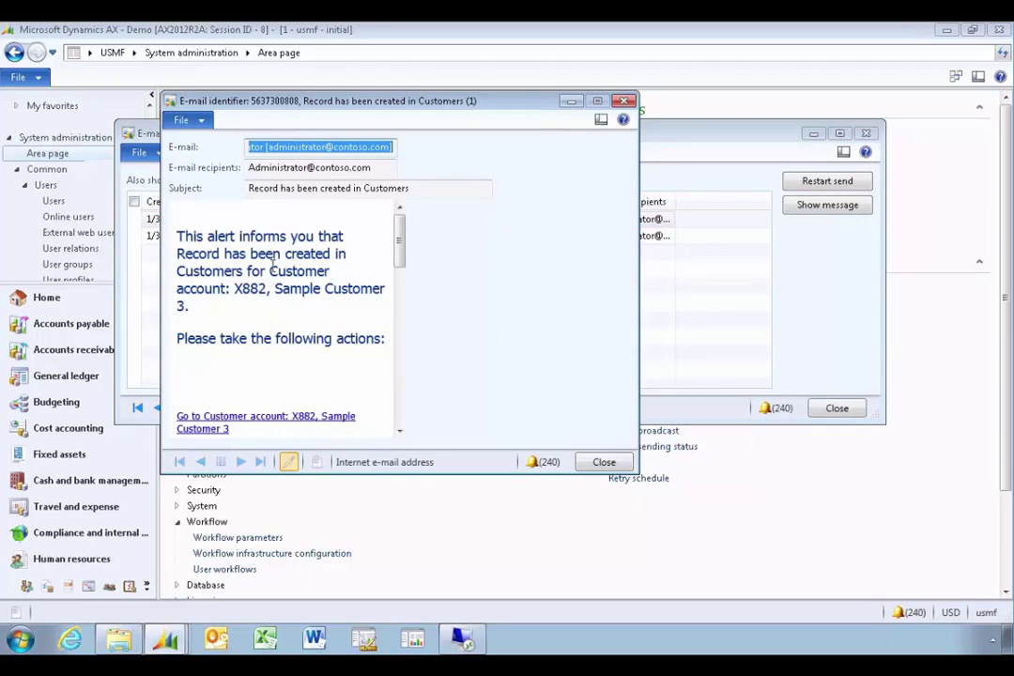
left_click(623, 100)
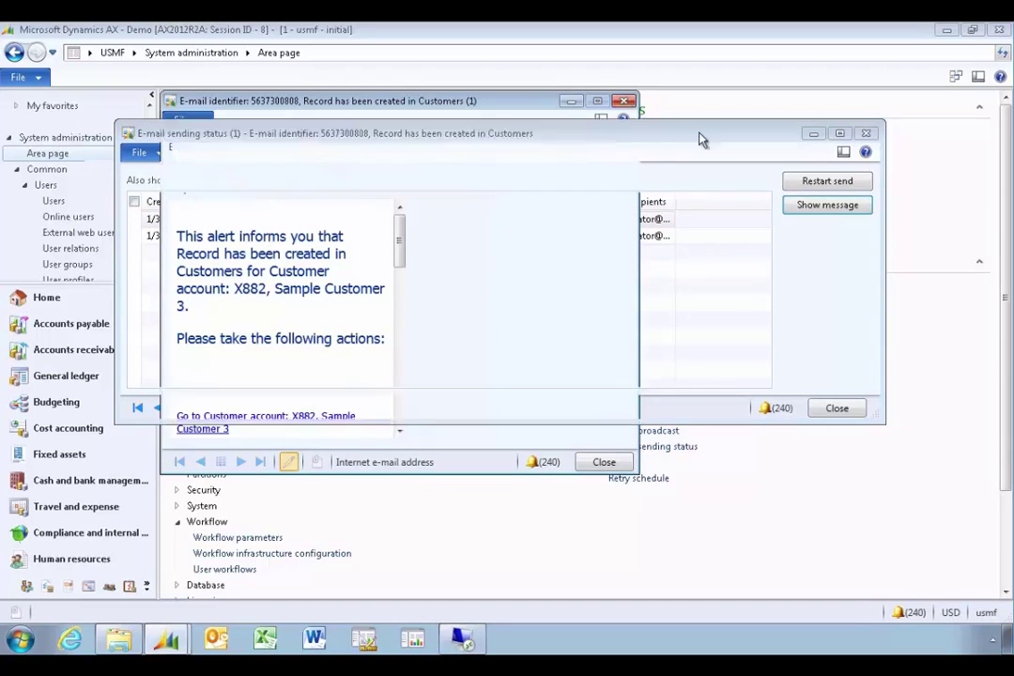
left_click(865, 133)
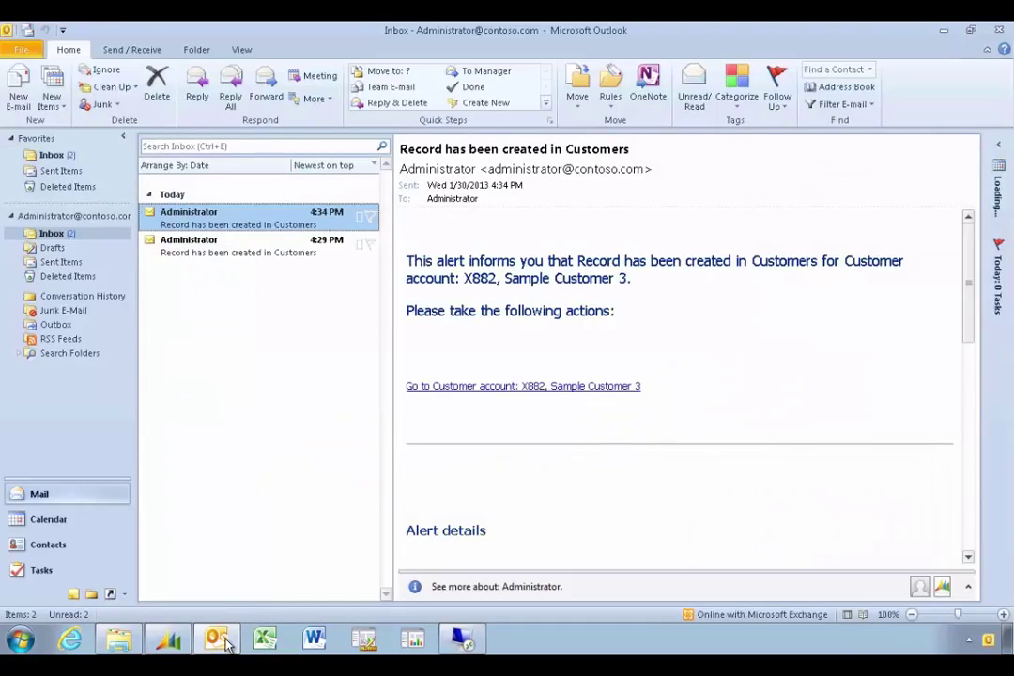
Follow the Outlook alert e-mail's link to customer account X882 and switch to the opened form
left_click(221, 640)
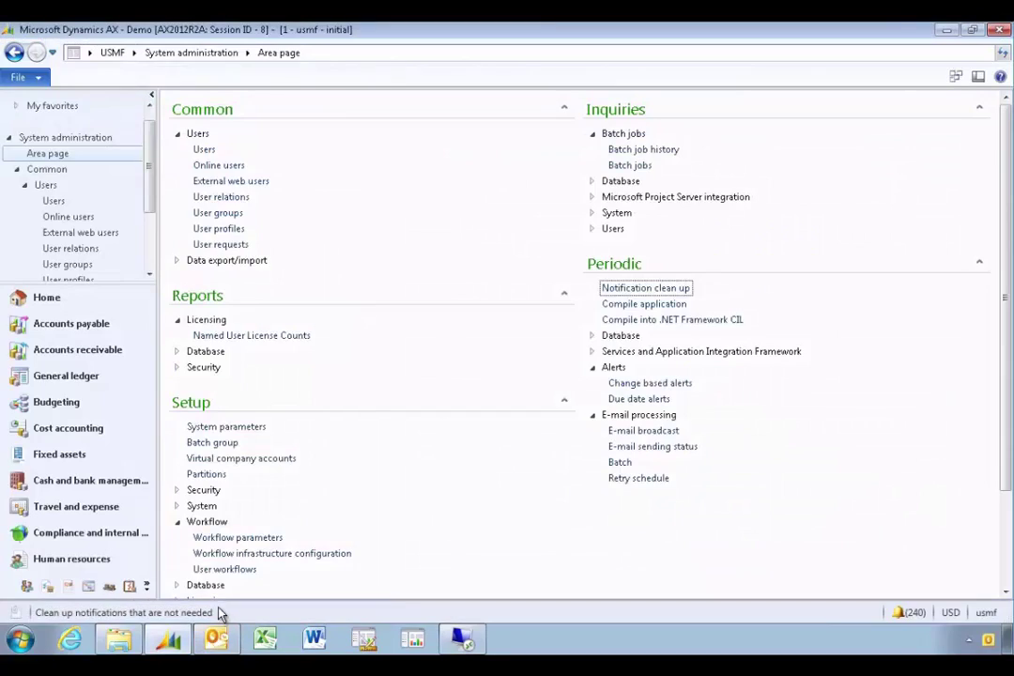
left_click(220, 640)
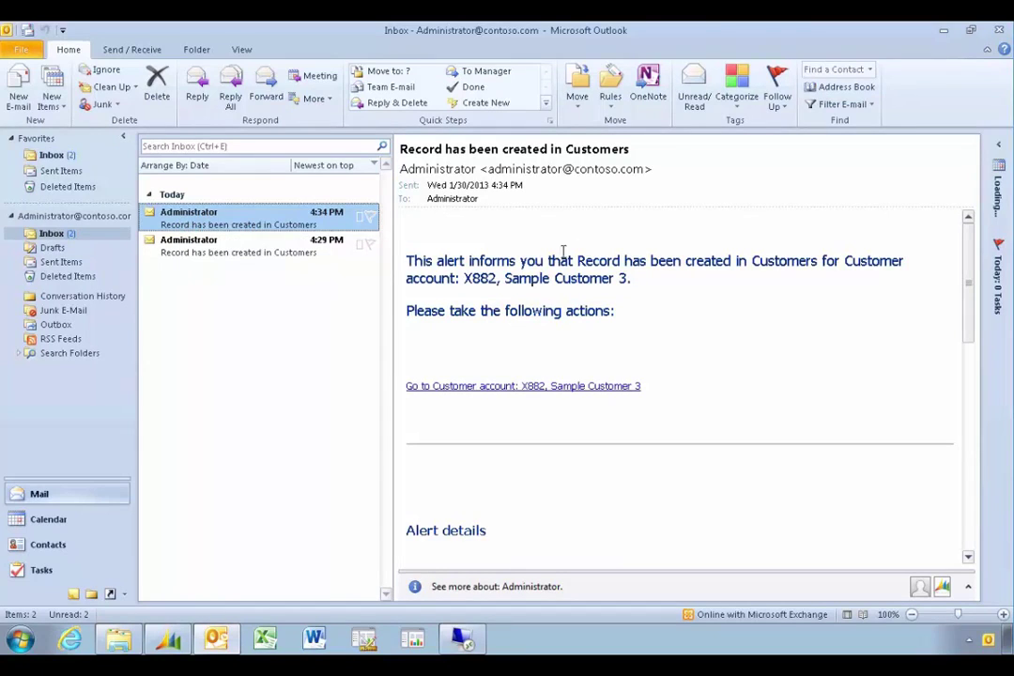
left_click(548, 398)
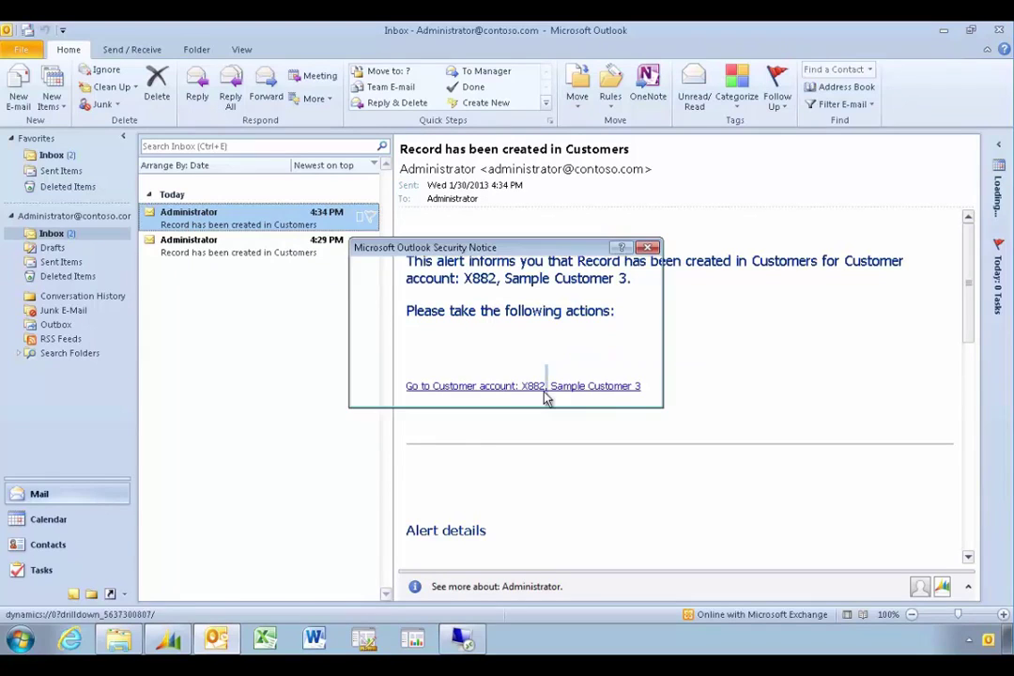
left_click(555, 392)
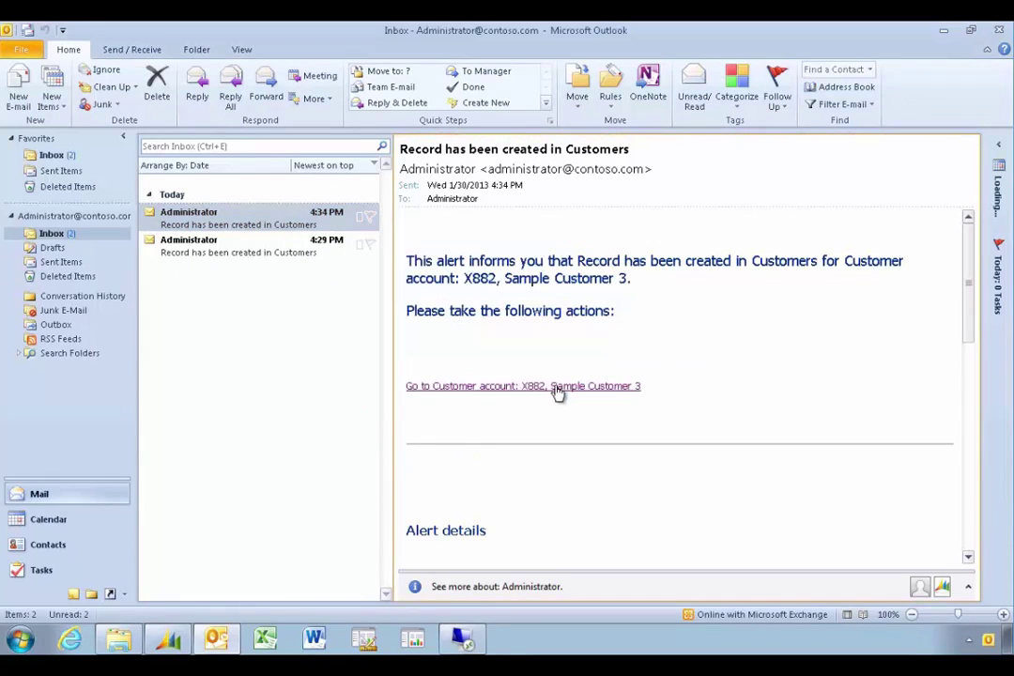
left_click(508, 382)
mouse_move(161, 631)
left_click(164, 606)
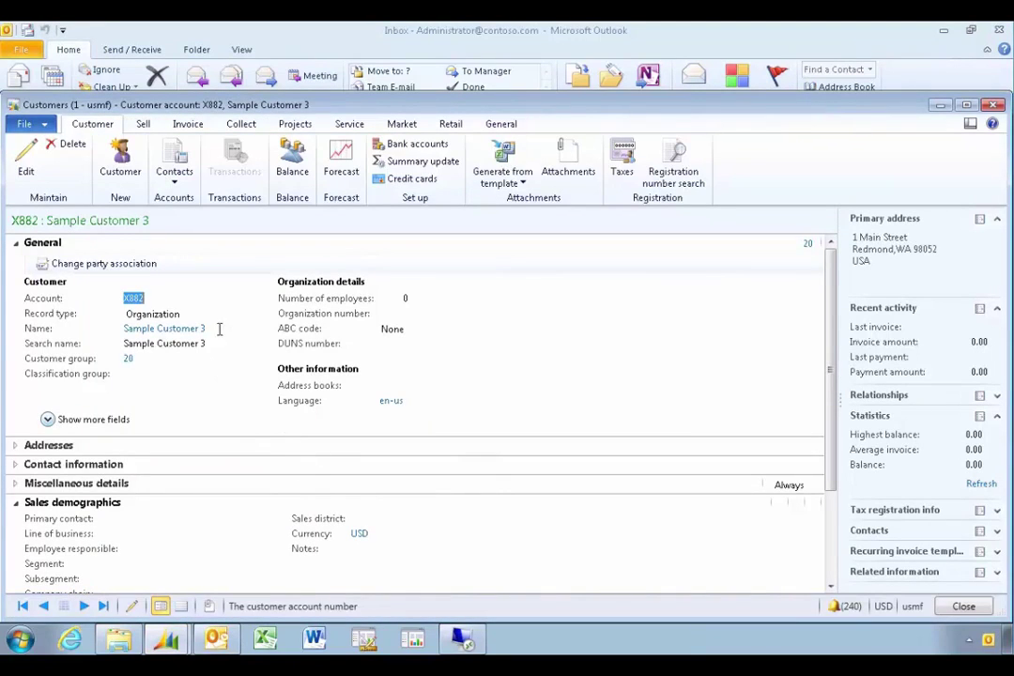
Maximize the X882 Sample Customer 3 form and accept both certificate security warnings
double_click(682, 105)
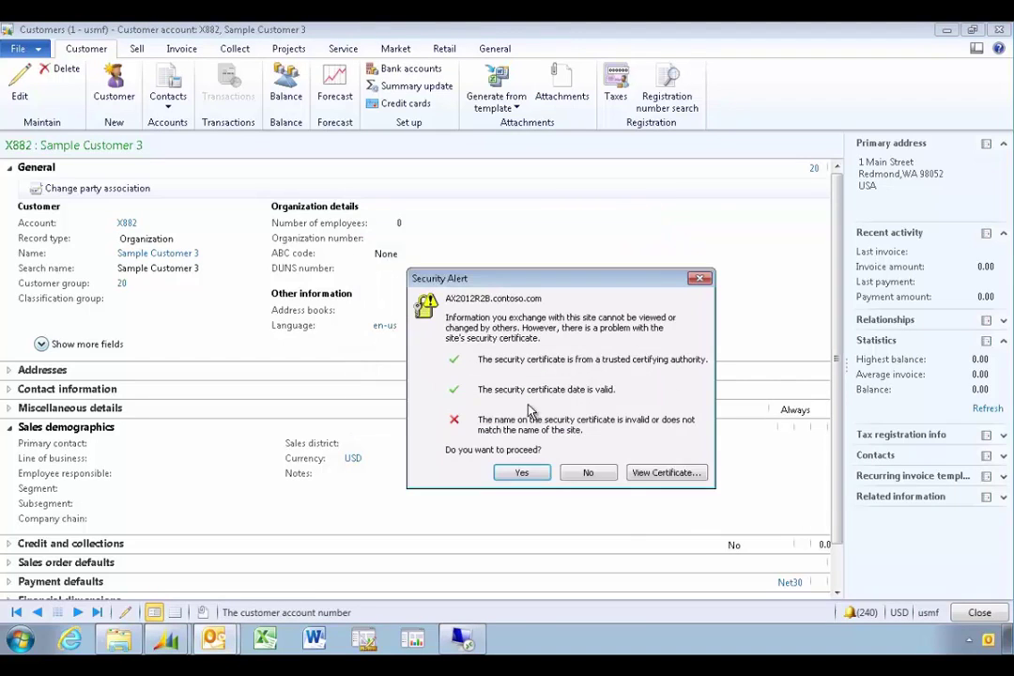
left_click(523, 473)
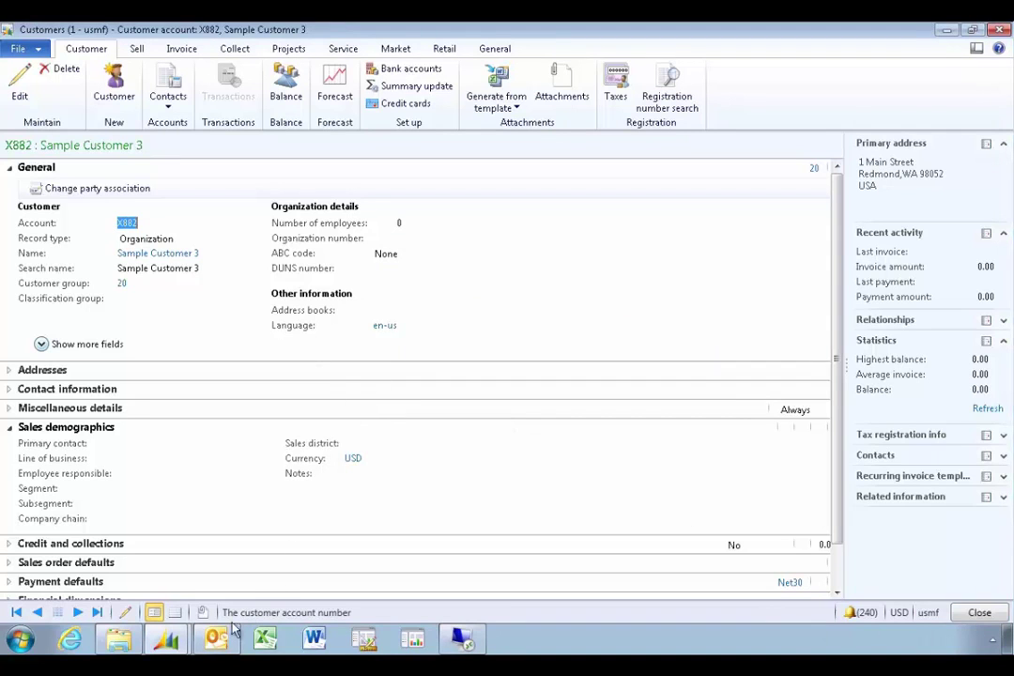
key("alt+Tab")
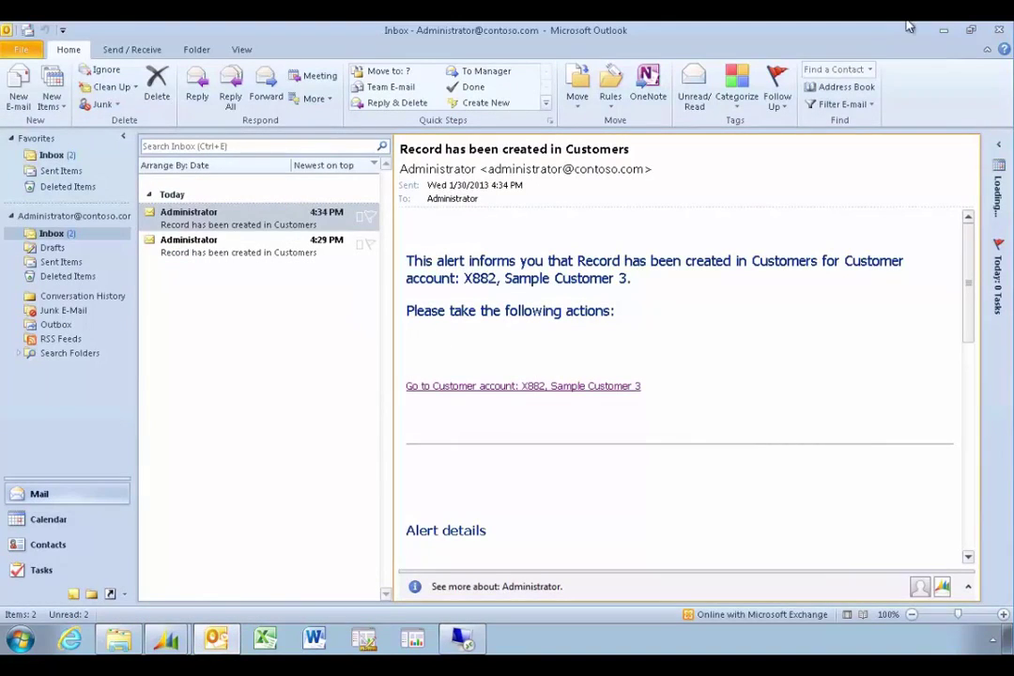
left_click(944, 30)
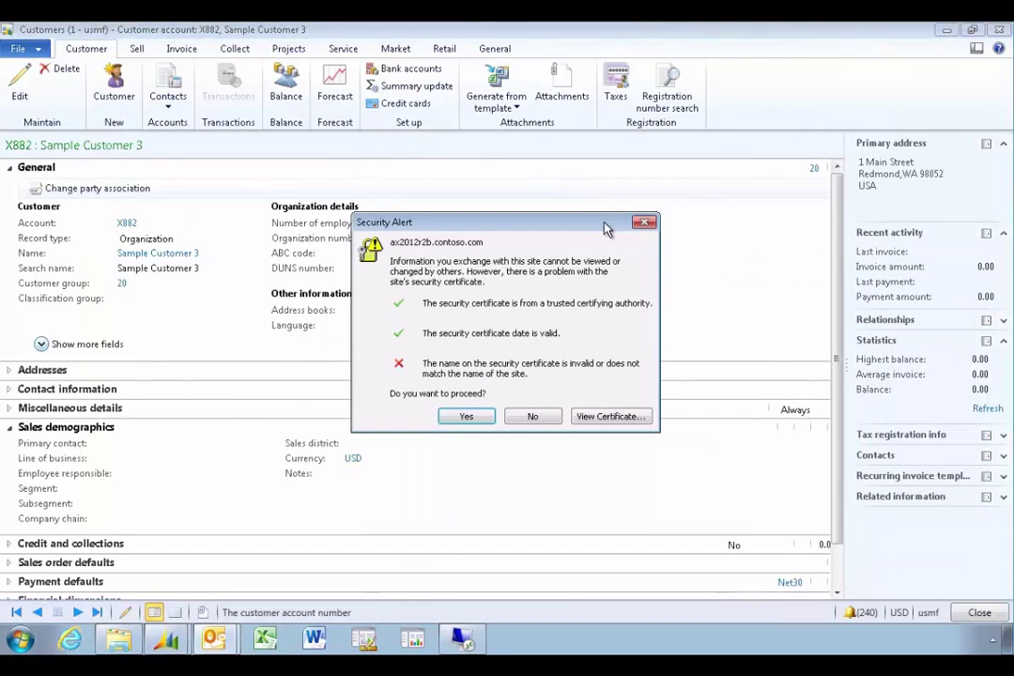
left_click(697, 255)
left_click(465, 416)
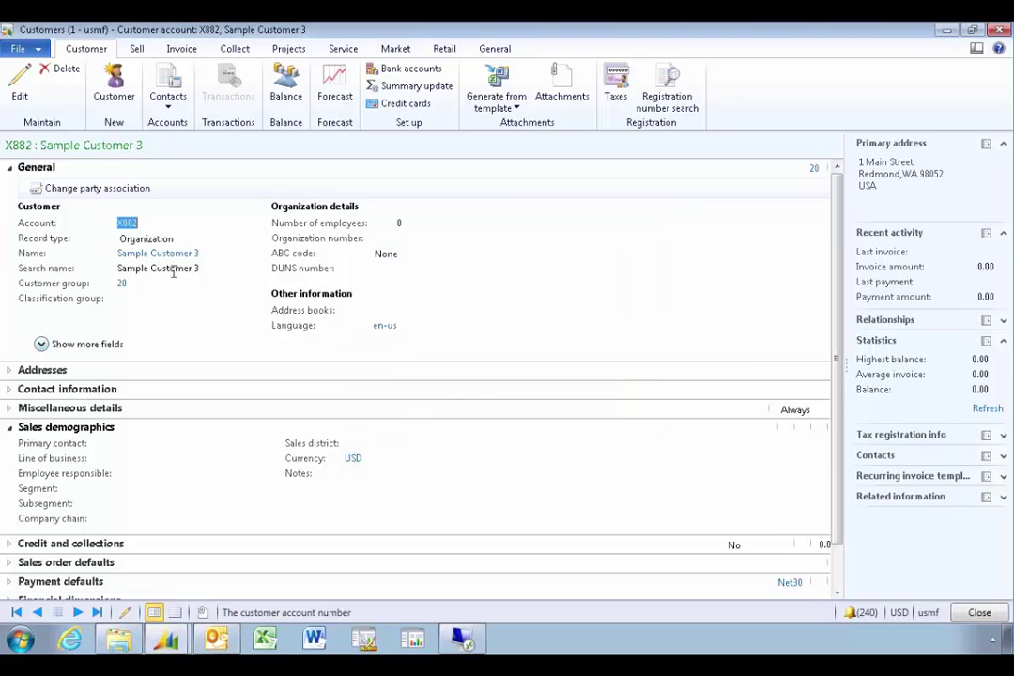